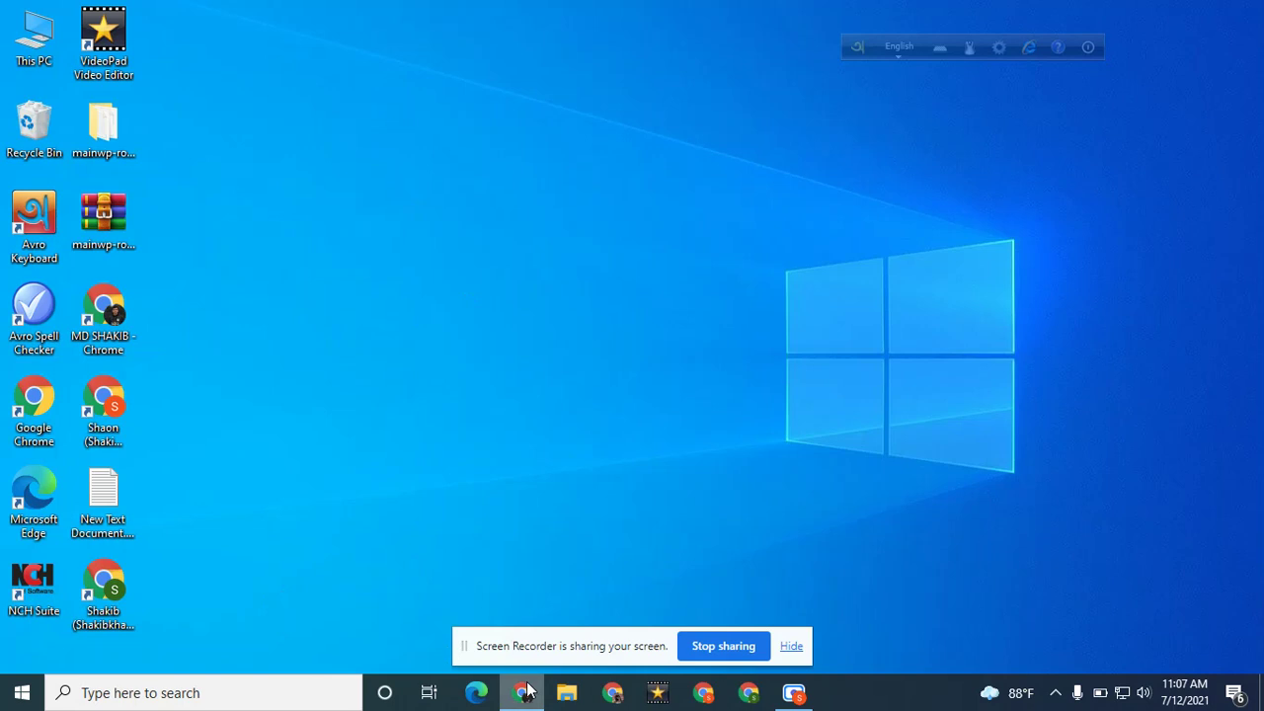
Search the web for 'xampp' in Chrome
left_click(626, 697)
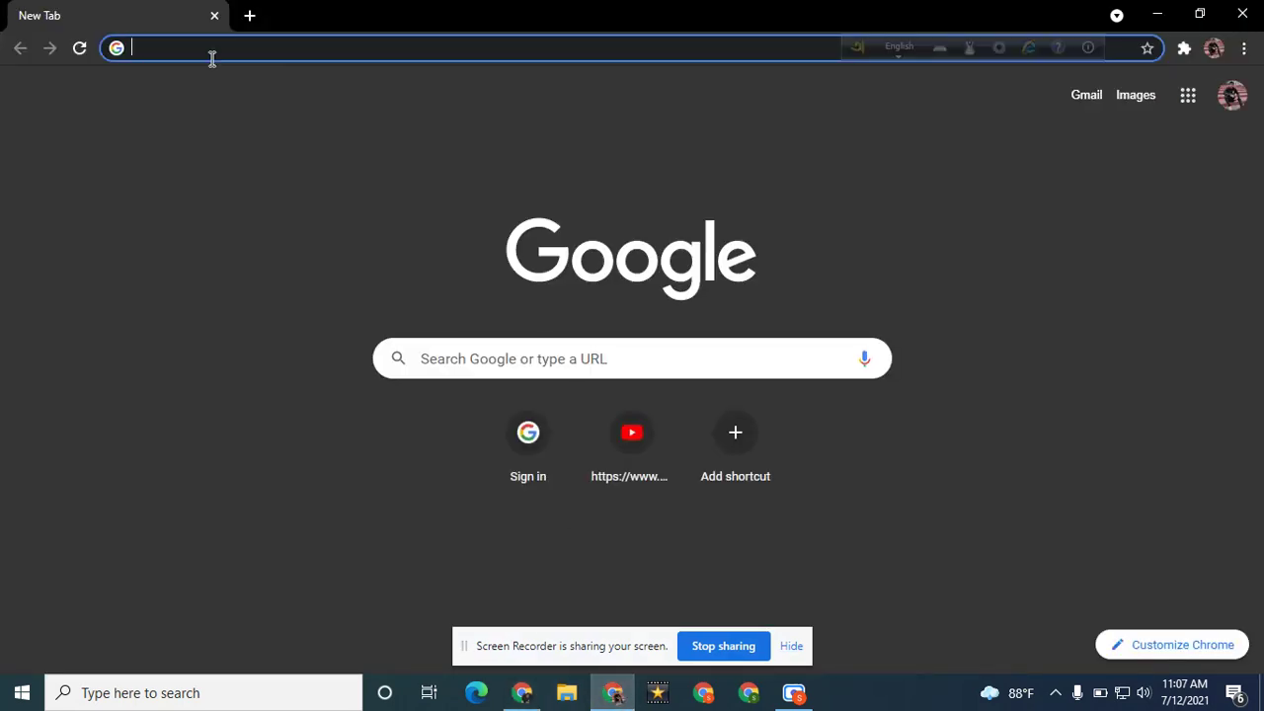
type("xampp")
key("Return")
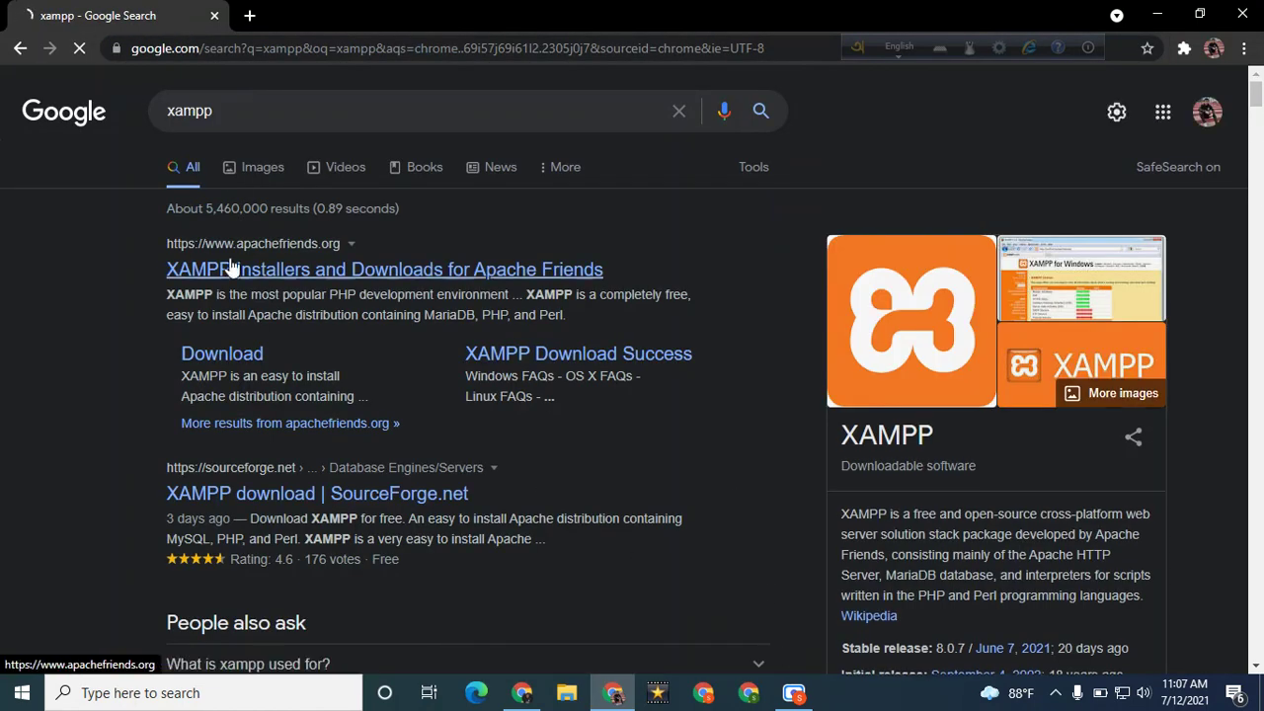
Open the apachefriends.org XAMPP download page, look it over, then show the desktop
left_click(277, 276)
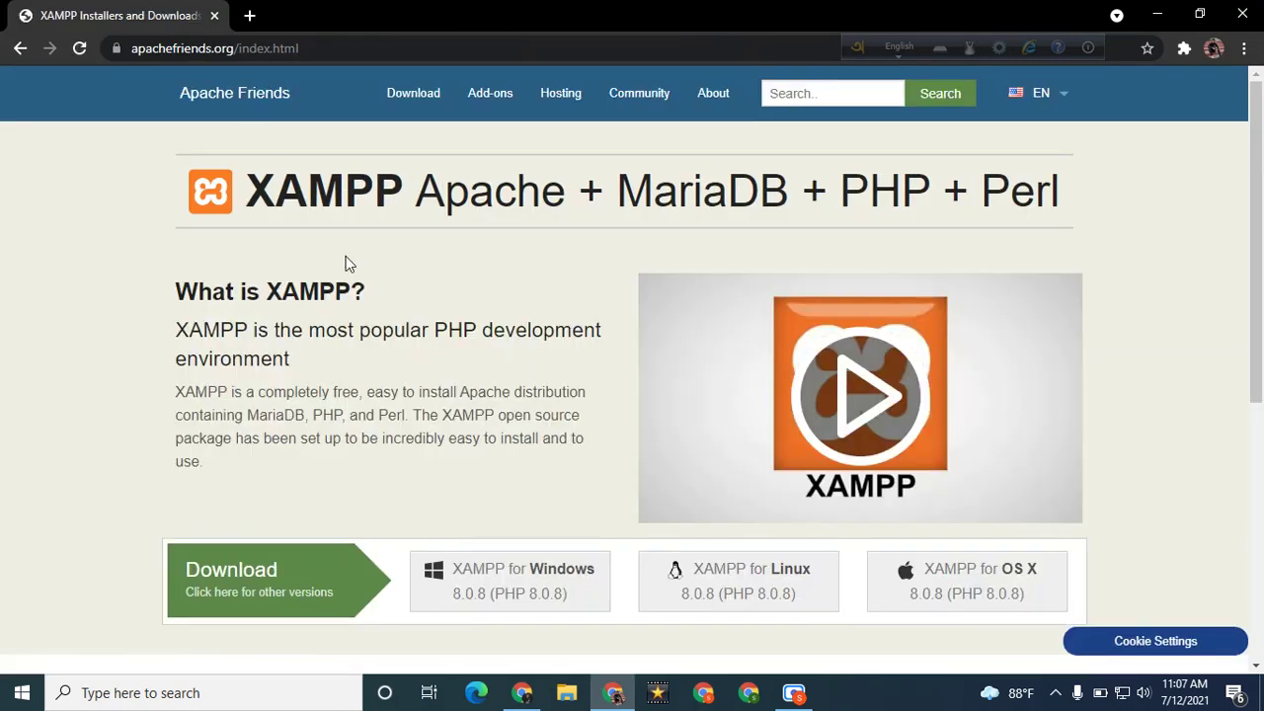
left_click_drag(243, 204, 1042, 204)
scroll(691, 237, "down", 3)
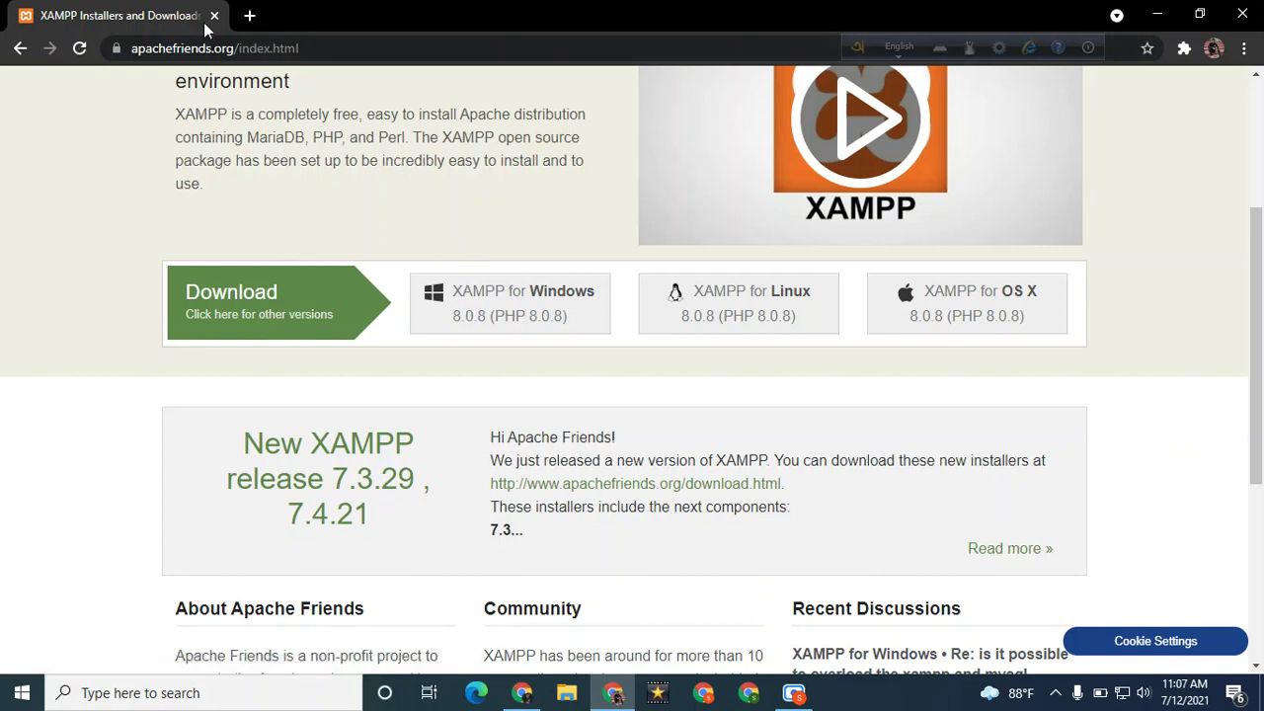
key("super+d")
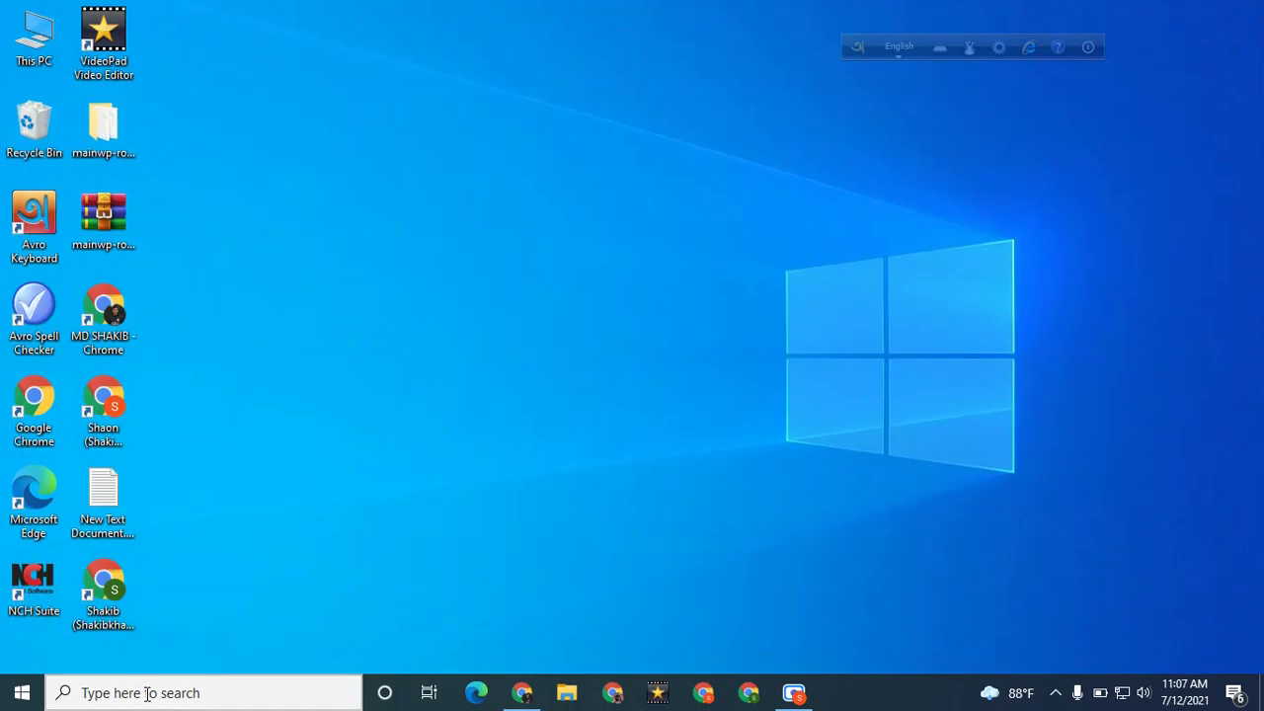
Launch XAMPP Control Panel through Windows search for 'xam'
left_click(151, 692)
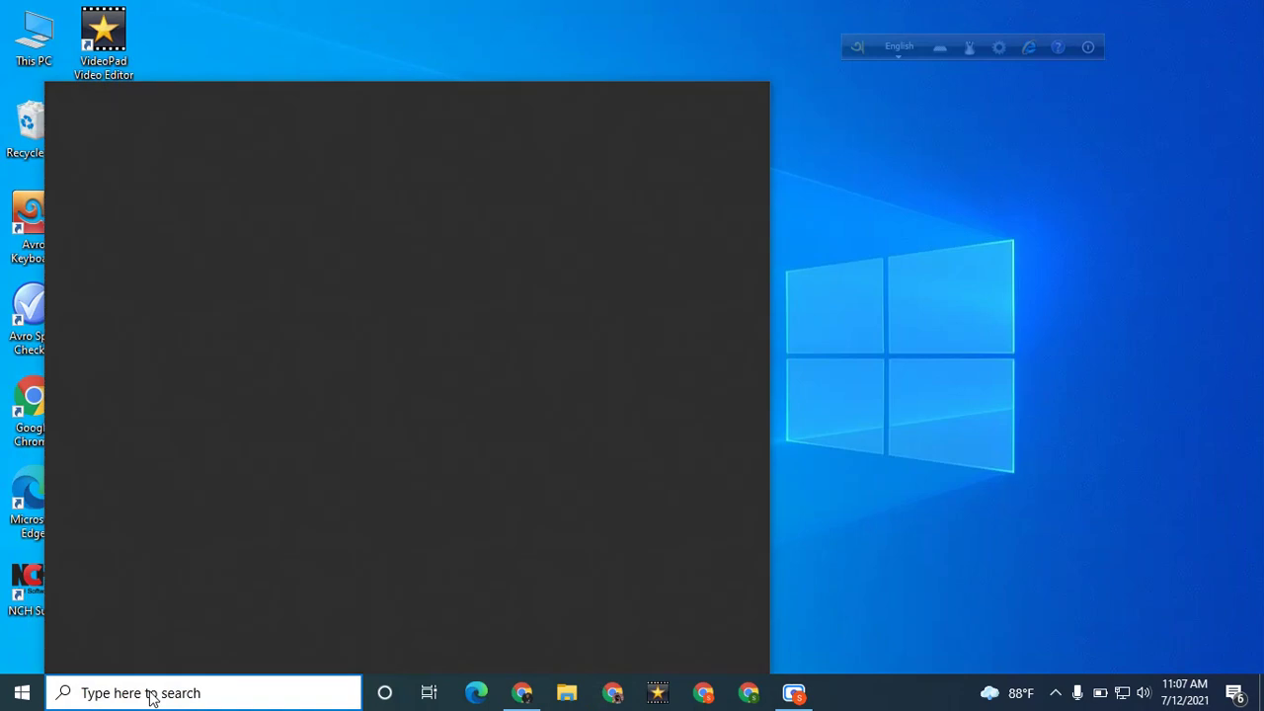
type("xam")
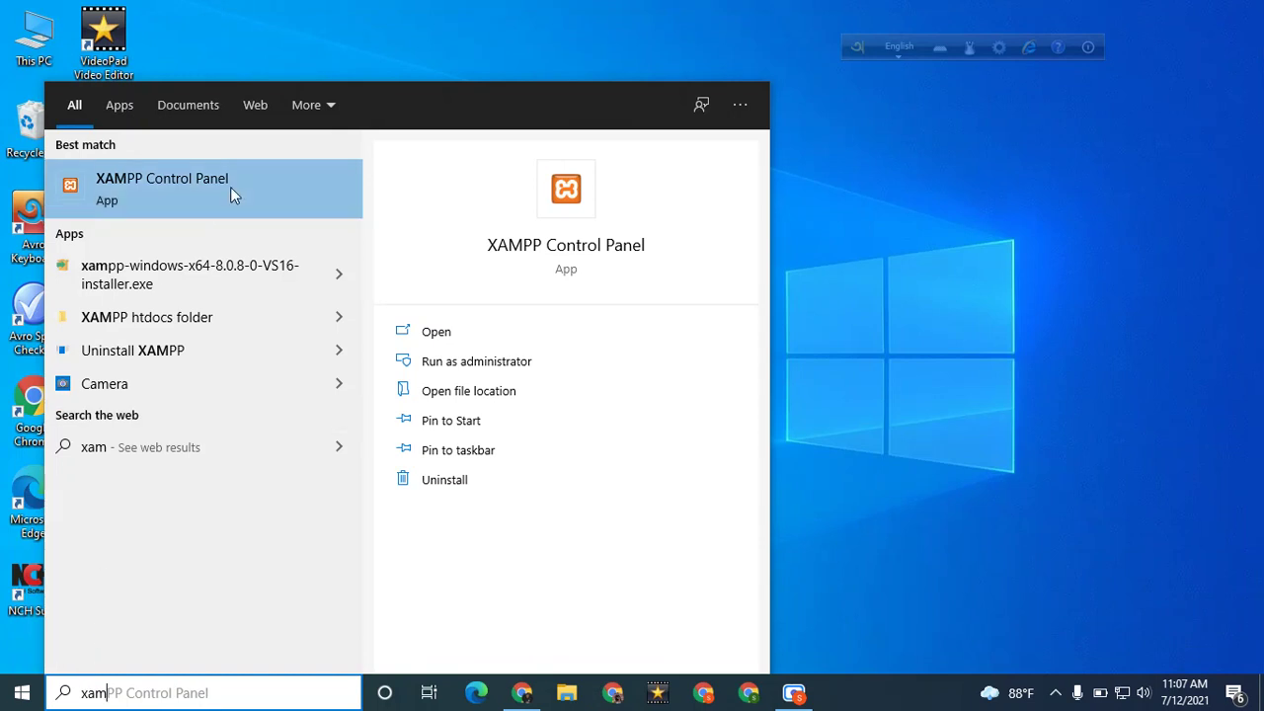
left_click(232, 194)
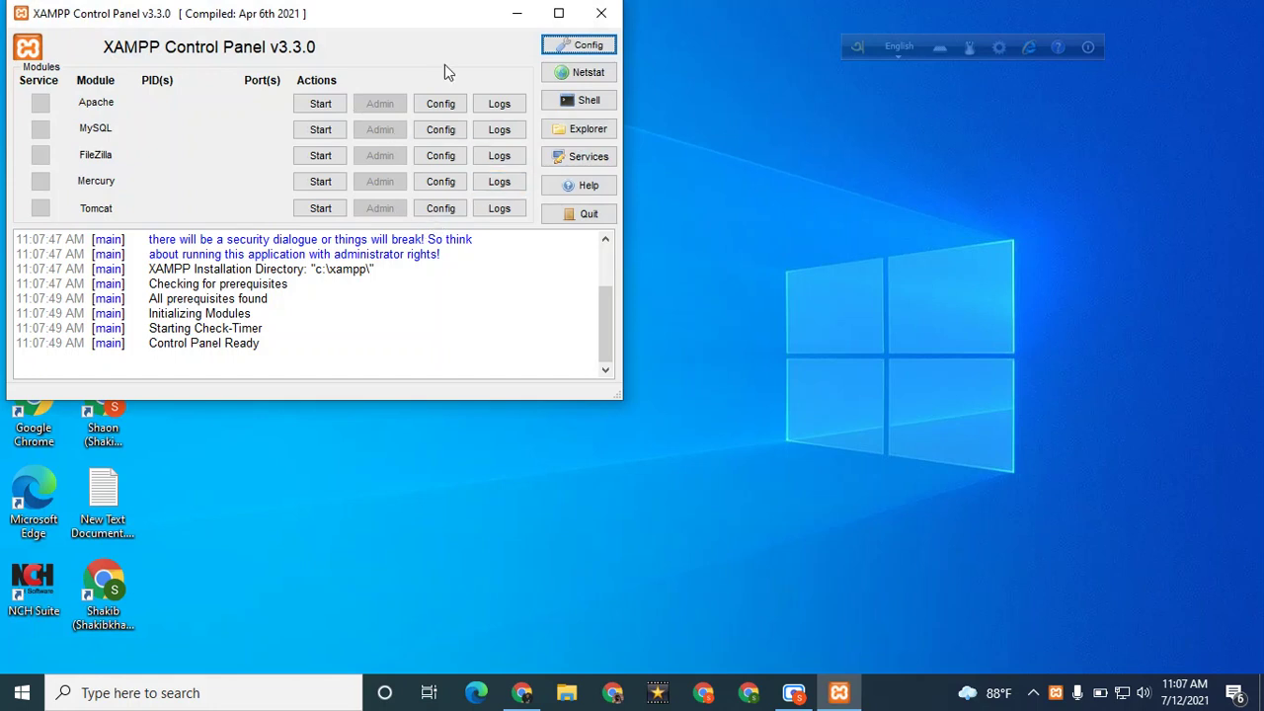
Start the Apache and MySQL services, then minimise the control panel
left_click(308, 105)
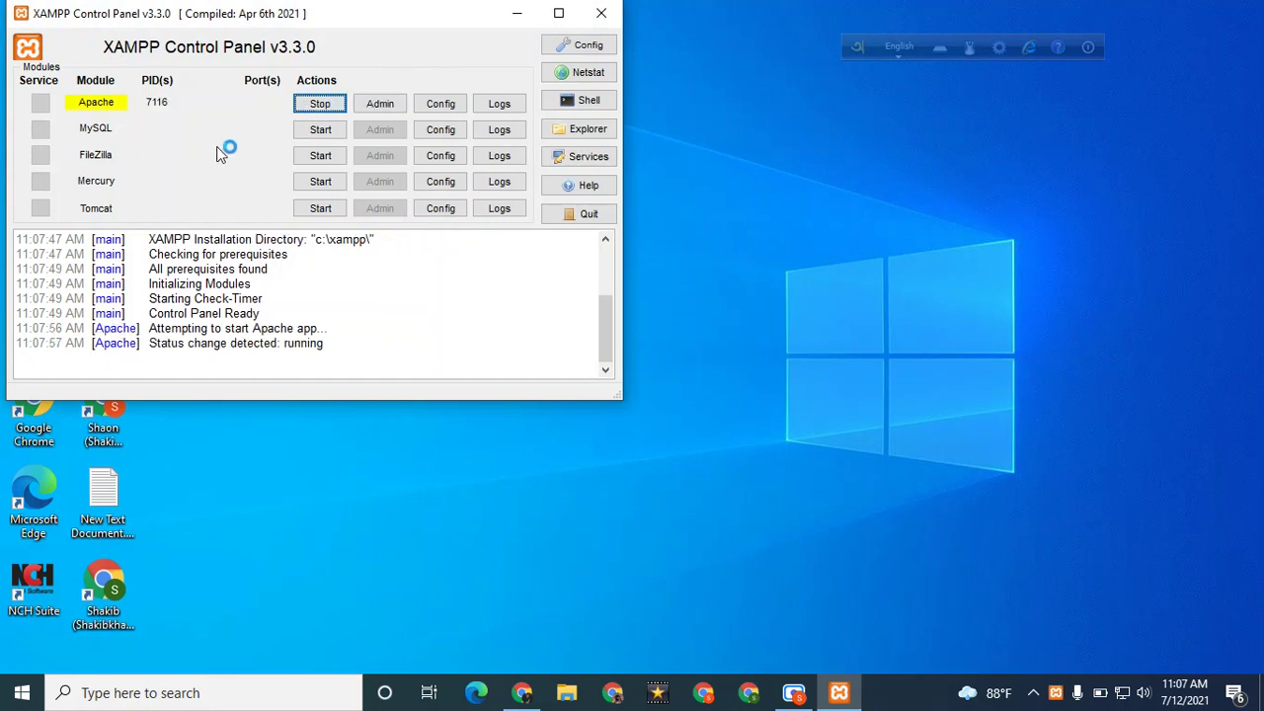
left_click(308, 138)
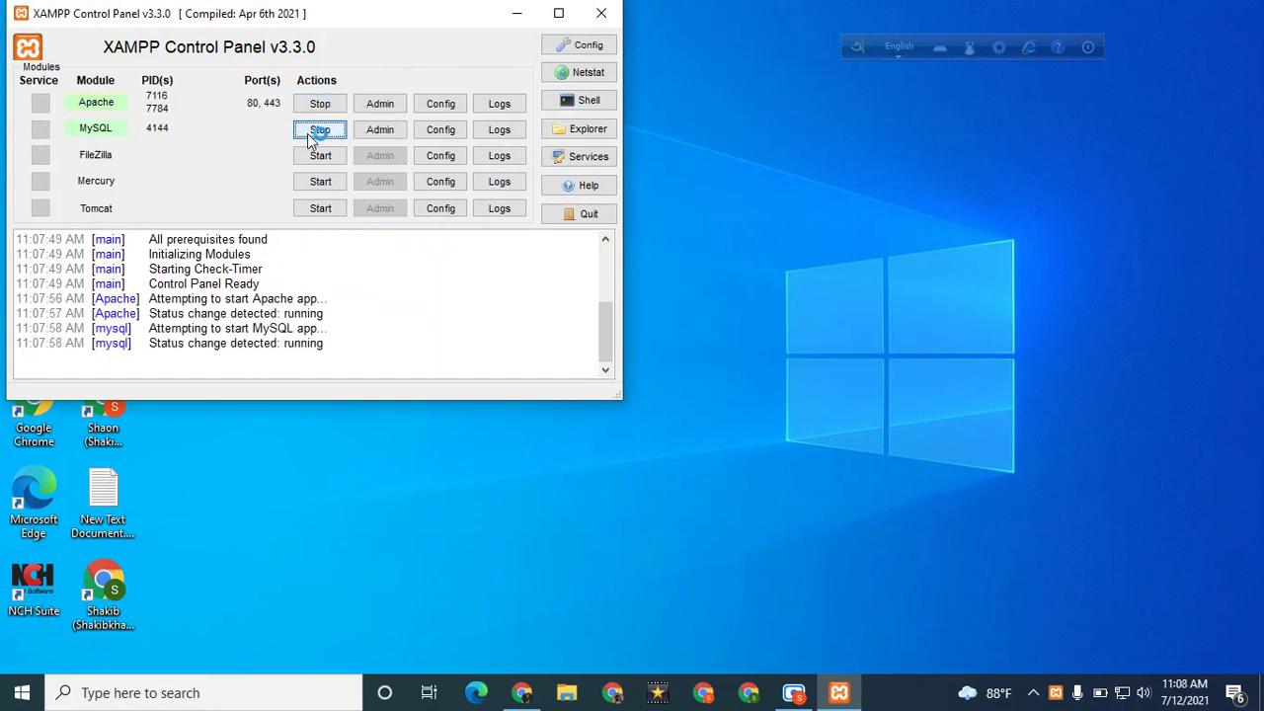
left_click(514, 22)
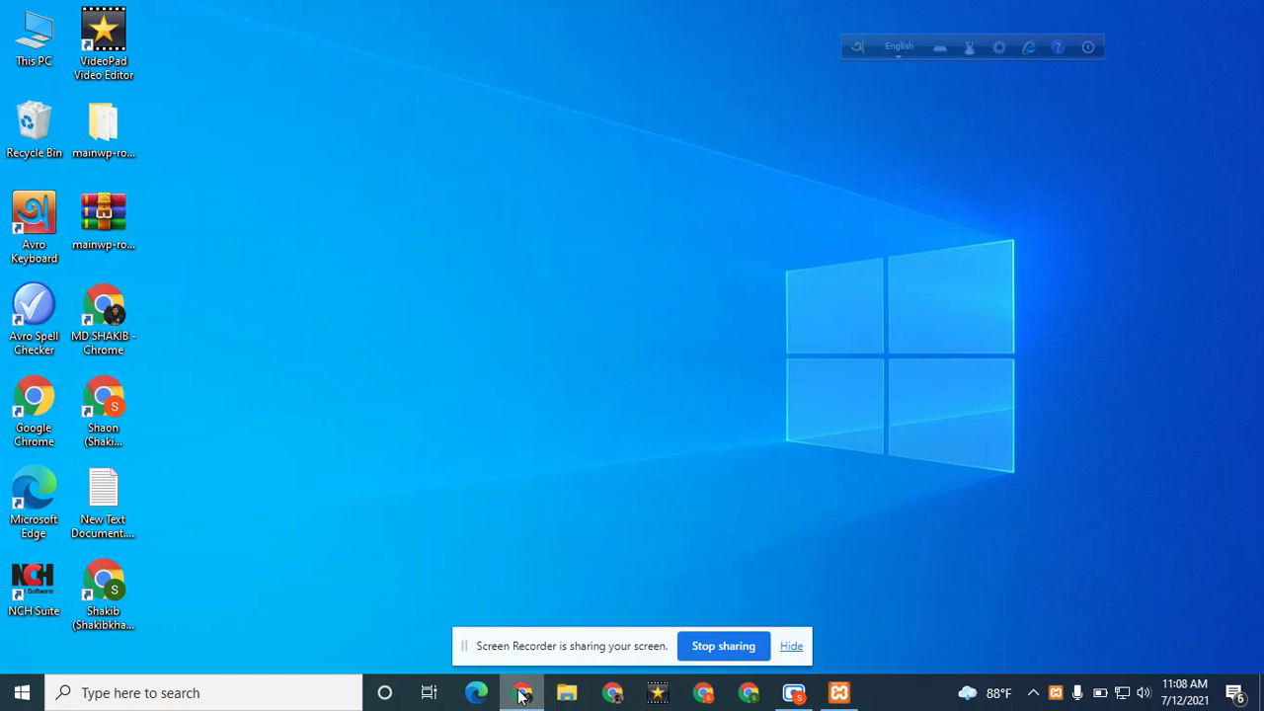
Back in Chrome, search the web for 'wordpress'
left_click(616, 692)
left_click(792, 648)
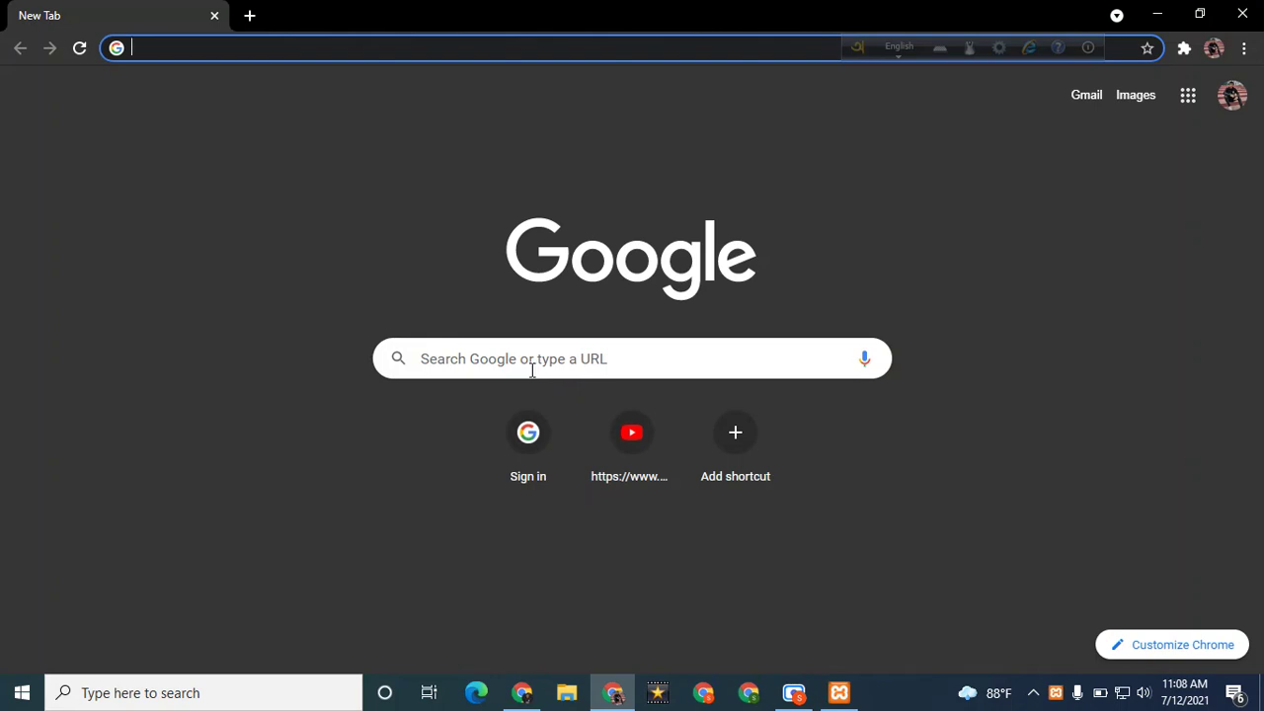
type("word")
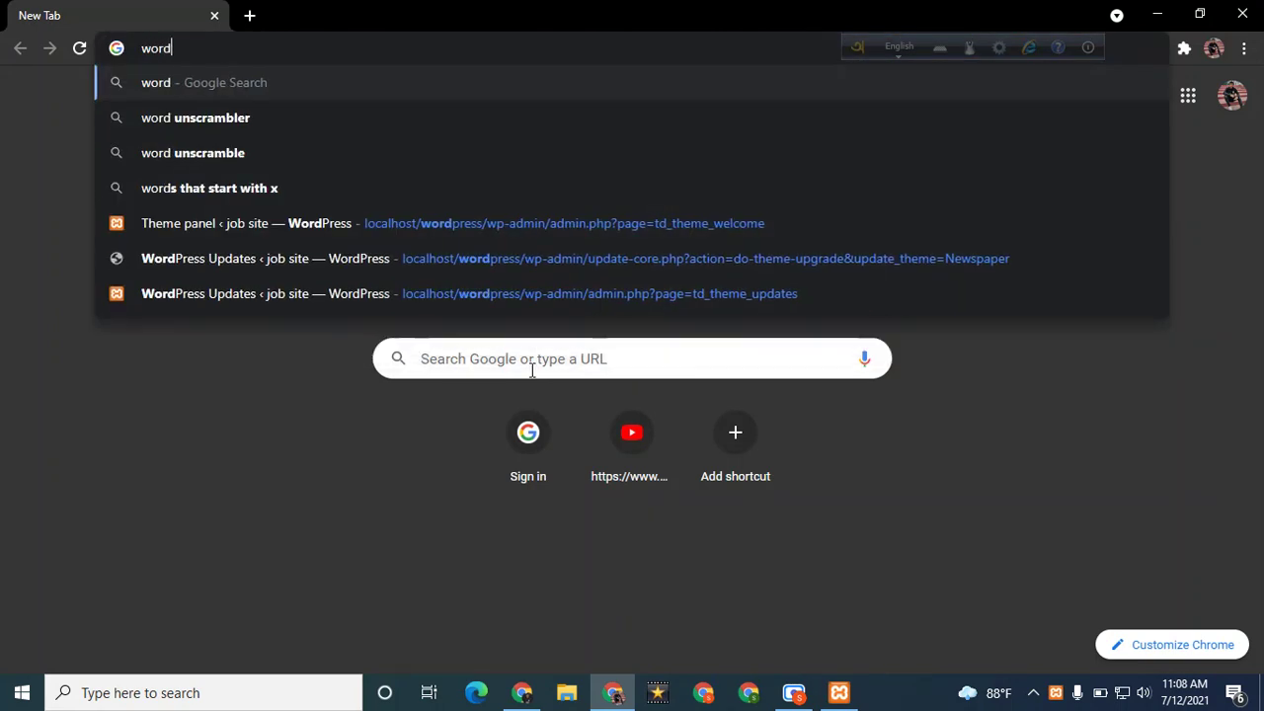
type("pewss")
key("BackSpace")
key("BackSpace")
key("BackSpace")
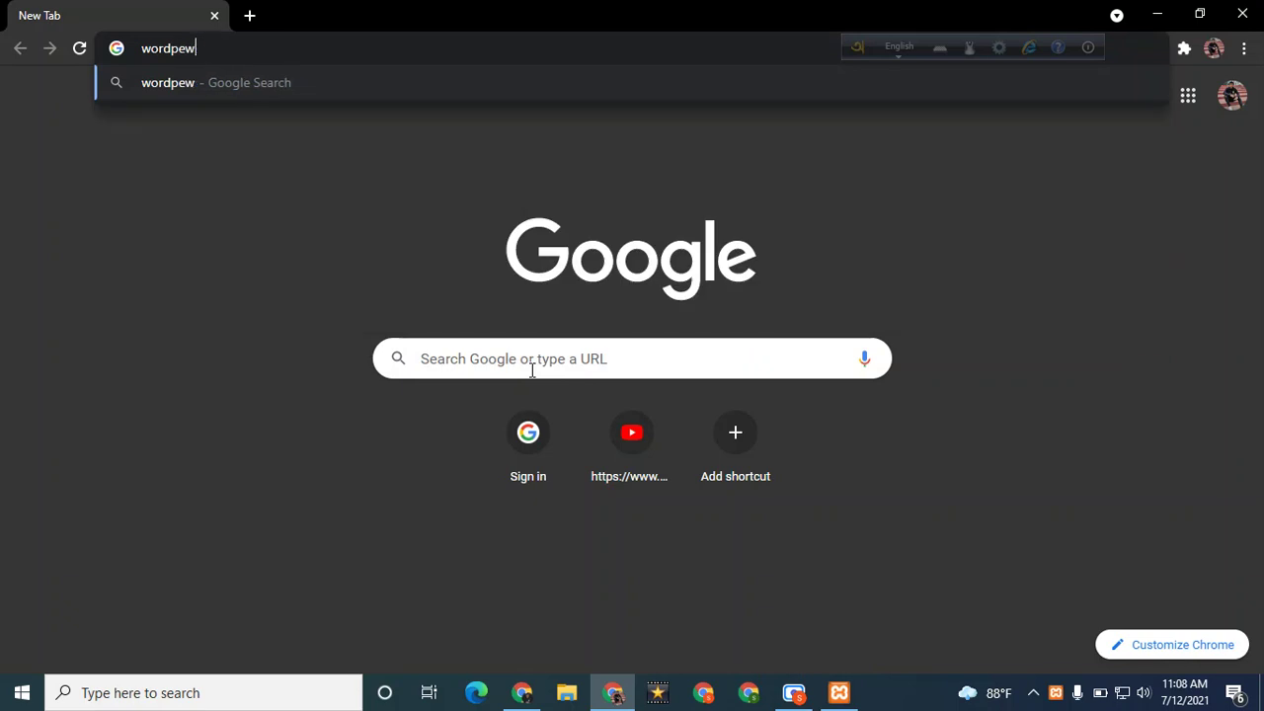
key("BackSpace")
type("ress")
key("Return")
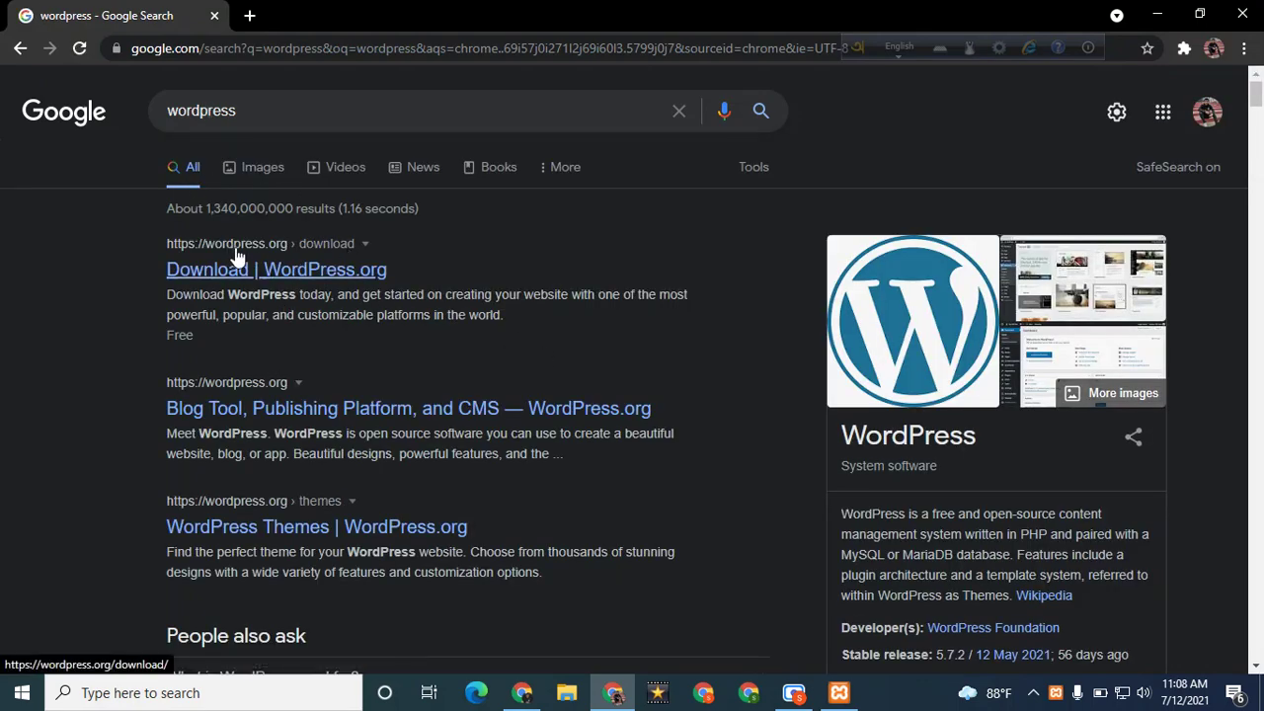
Open the WordPress.org download page for 5.7.2, then switch to File Explorer
left_click(304, 275)
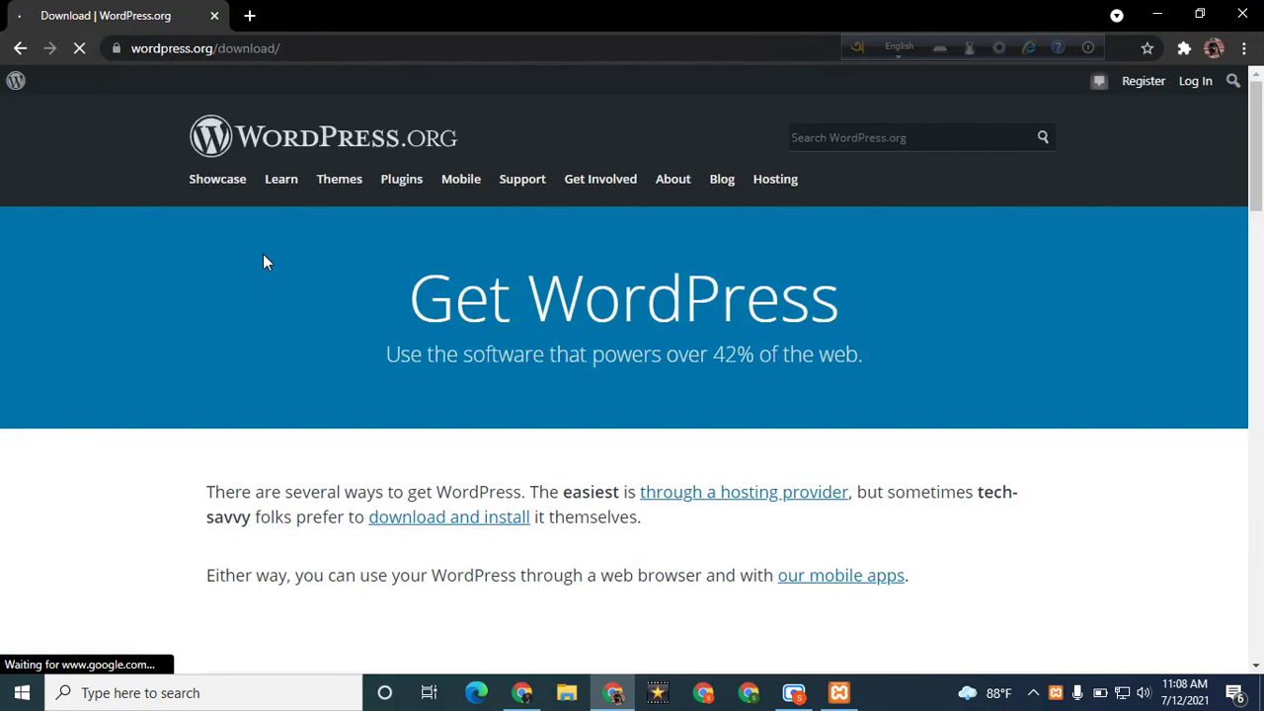
scroll(495, 263, "down", 13)
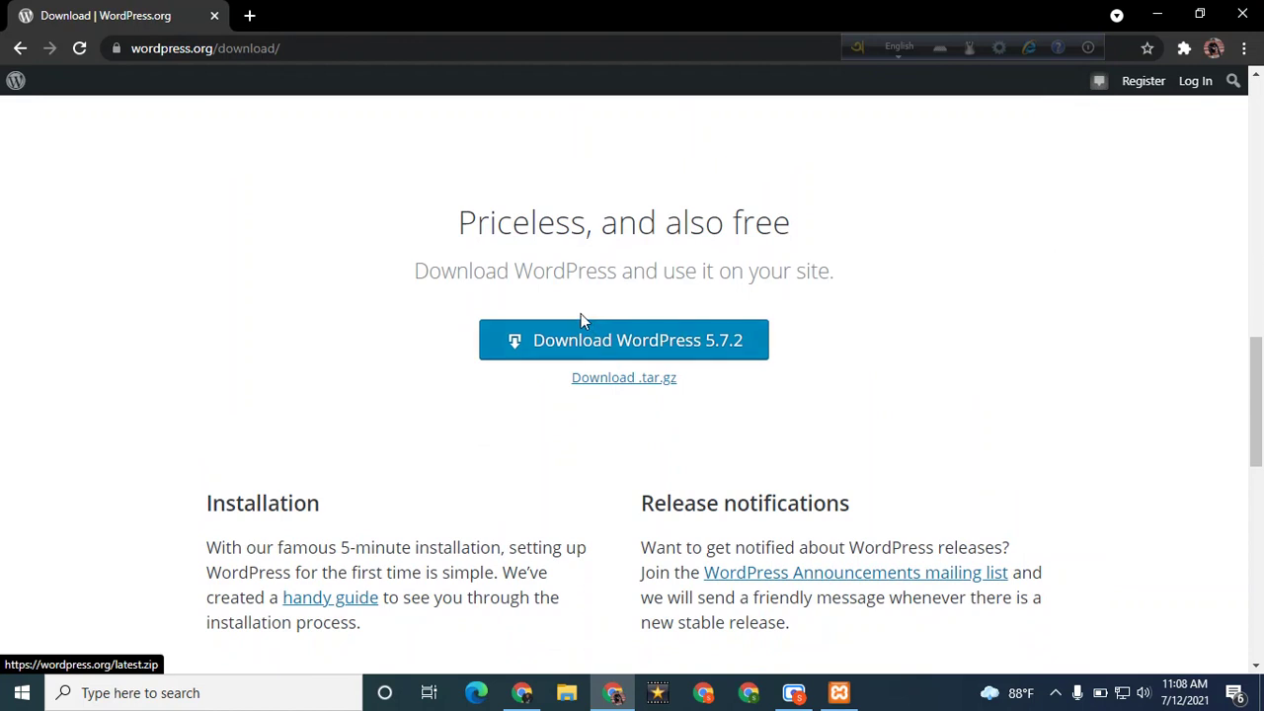
left_click(563, 696)
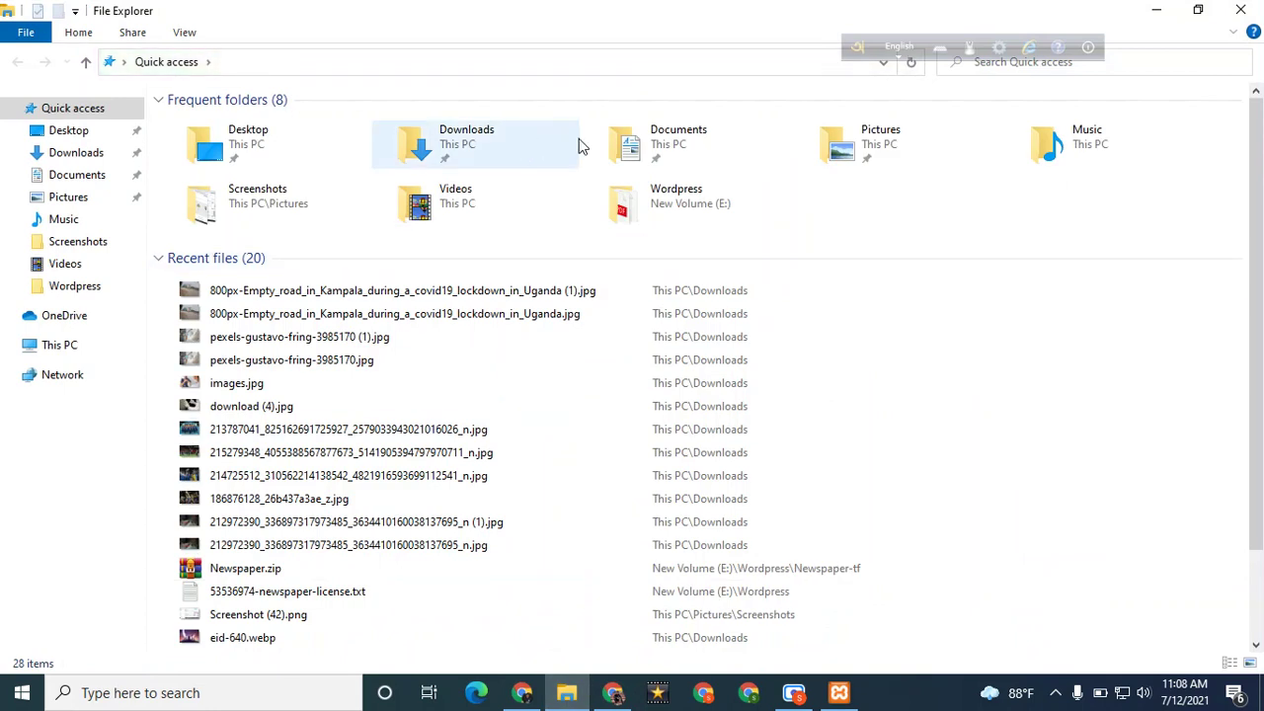
Copy wordpress-5.7.2.zip from the Music folder
double_click(527, 143)
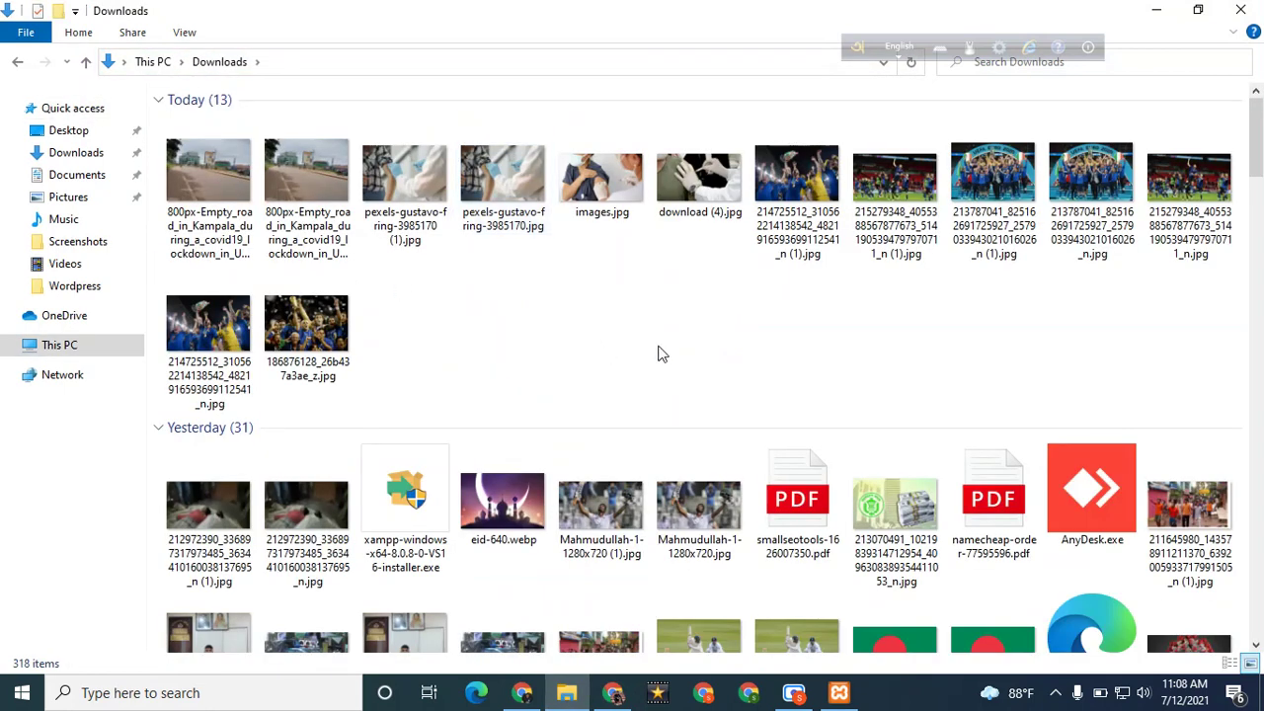
scroll(604, 342, "down", 7)
scroll(675, 342, "up", 7)
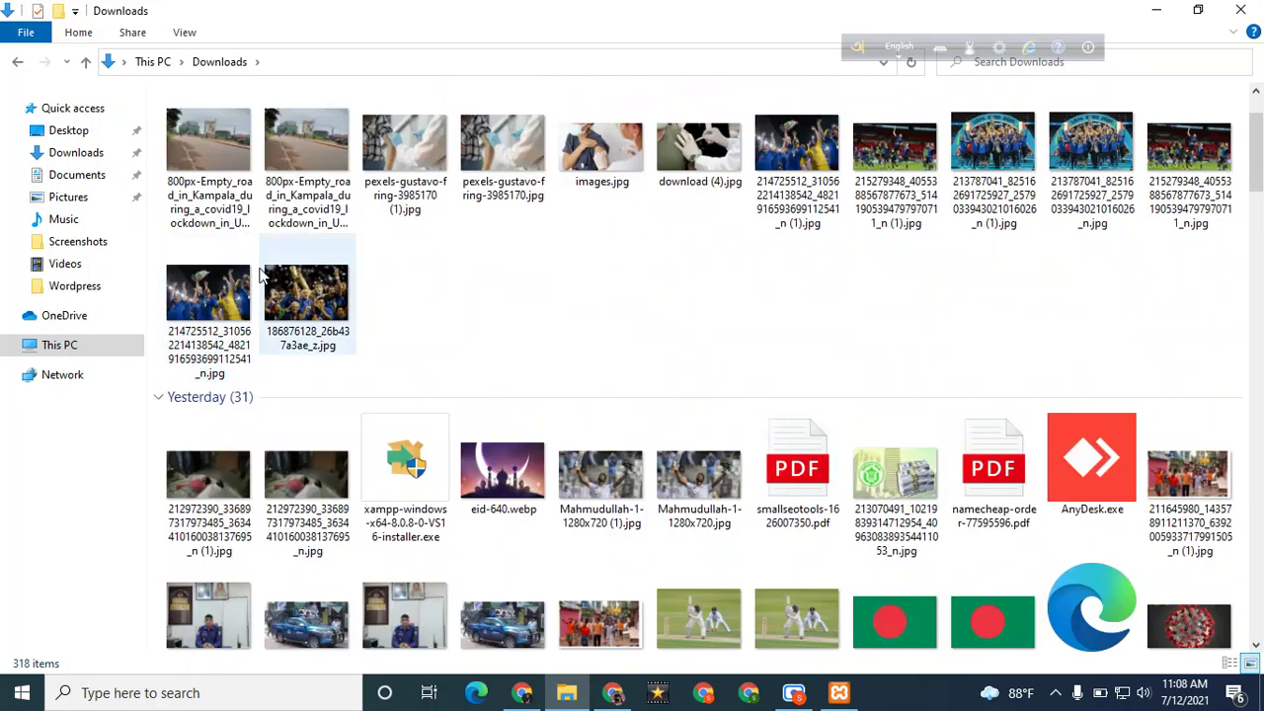
left_click(71, 176)
left_click(71, 220)
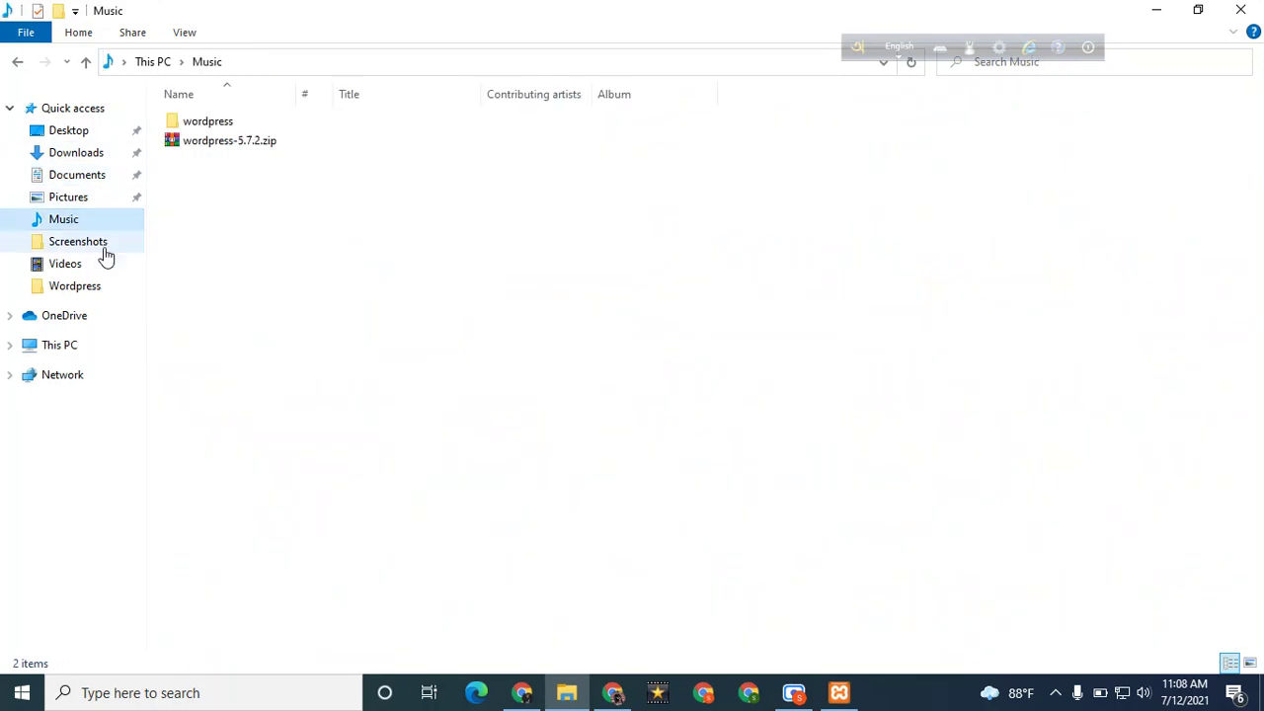
left_click(228, 141)
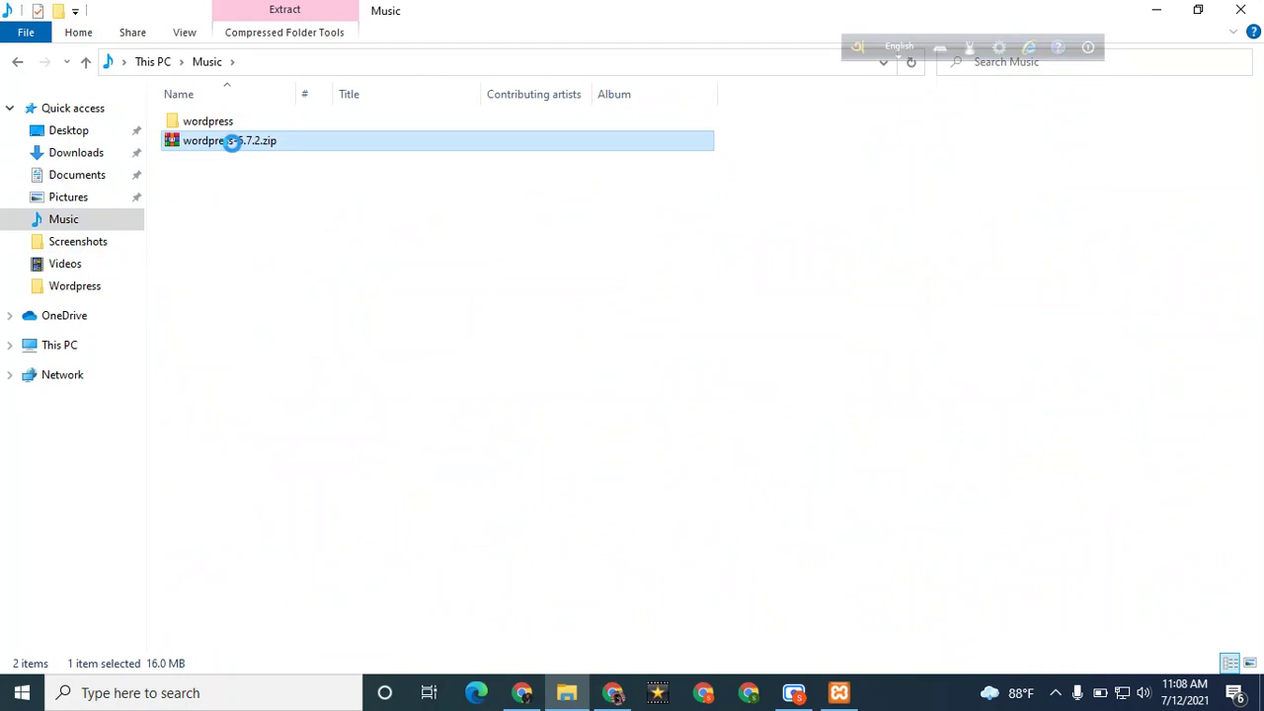
right_click(233, 142)
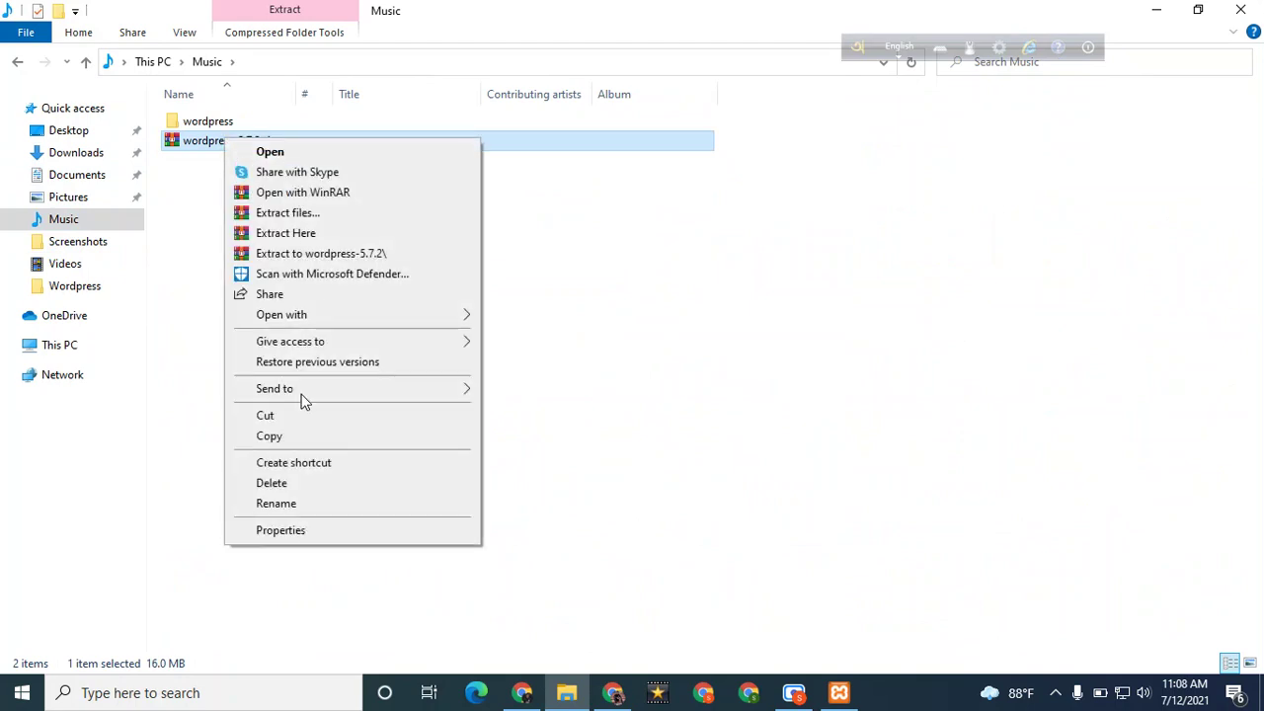
left_click(274, 436)
Paste the archive into the top level of New Volume (E:)
left_click(88, 347)
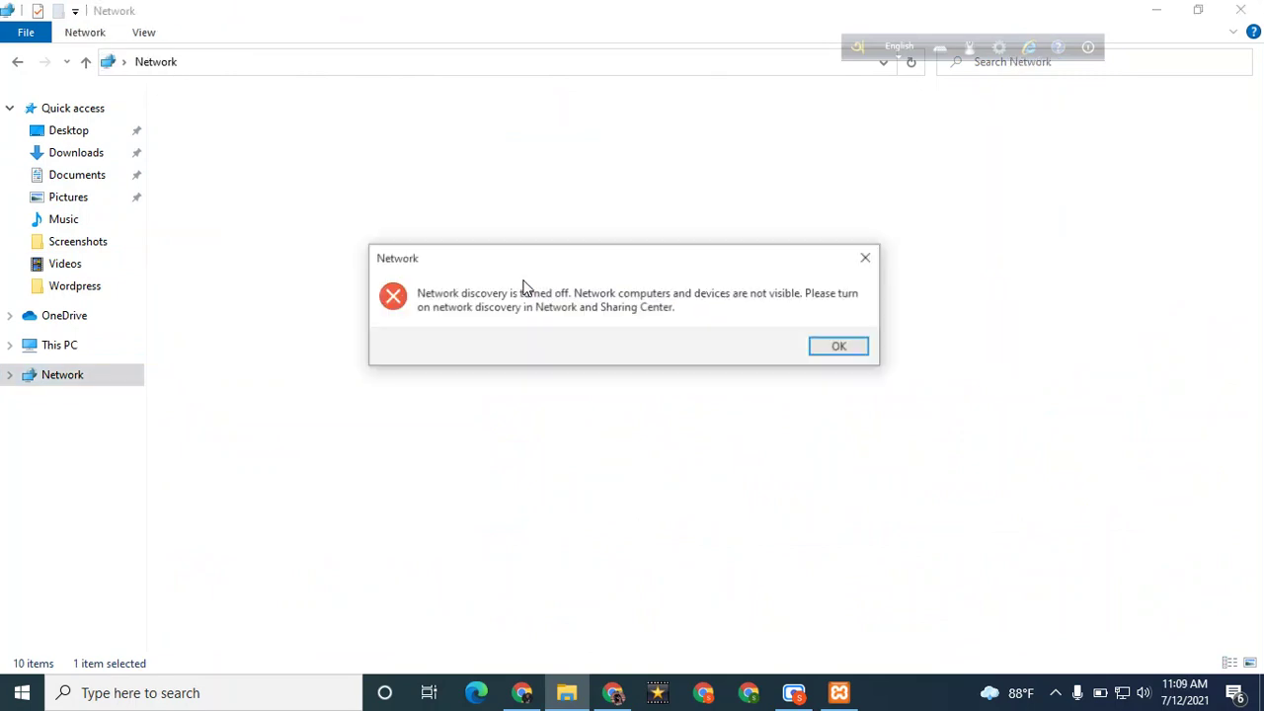
left_click(832, 347)
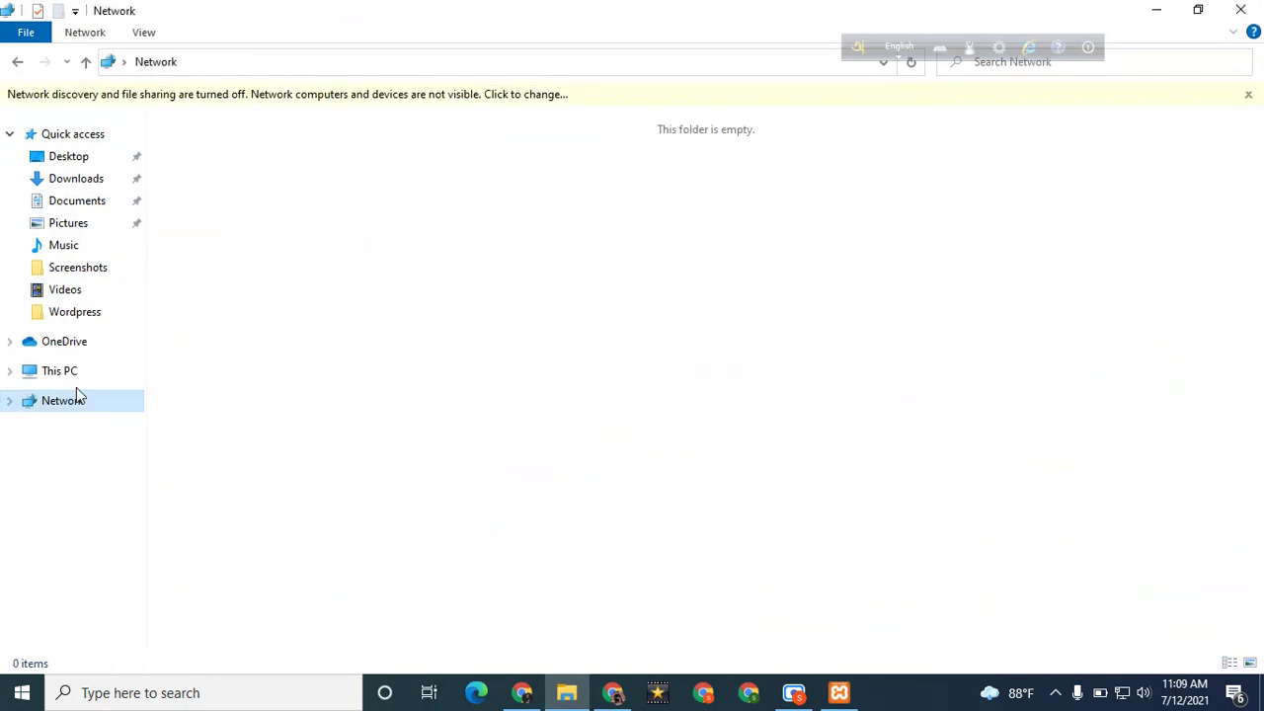
left_click(61, 372)
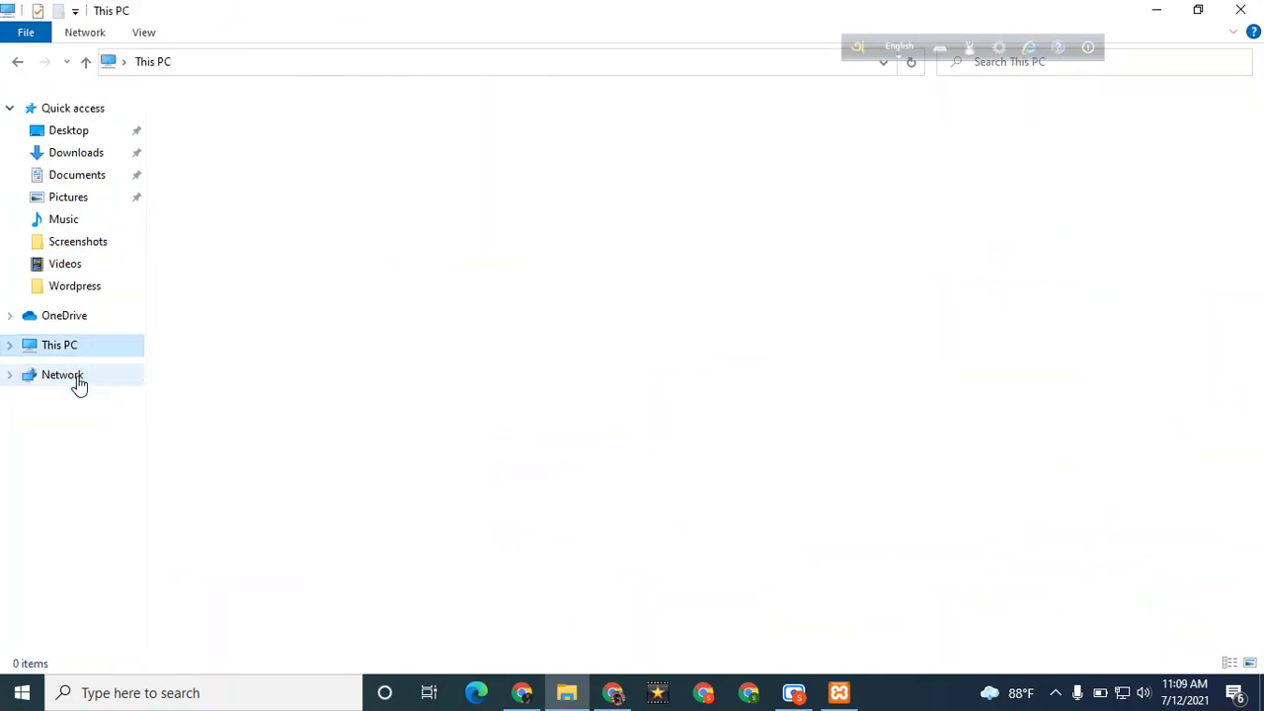
double_click(544, 243)
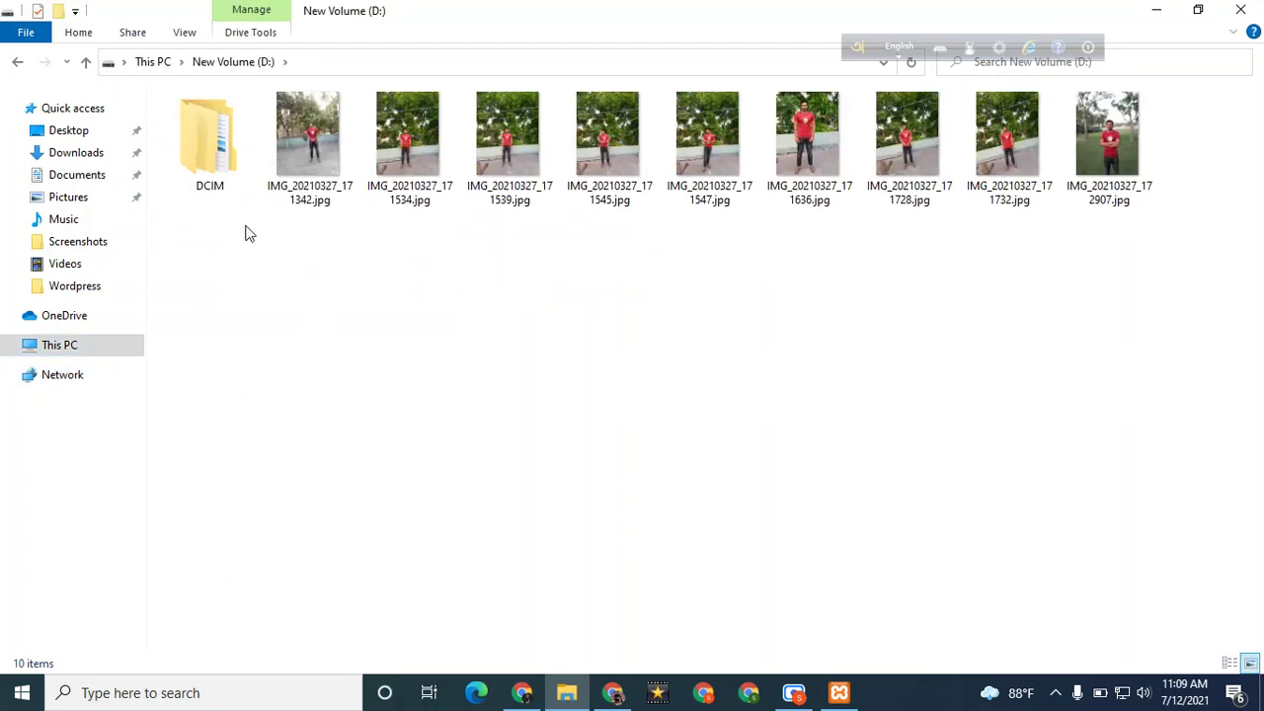
left_click(96, 348)
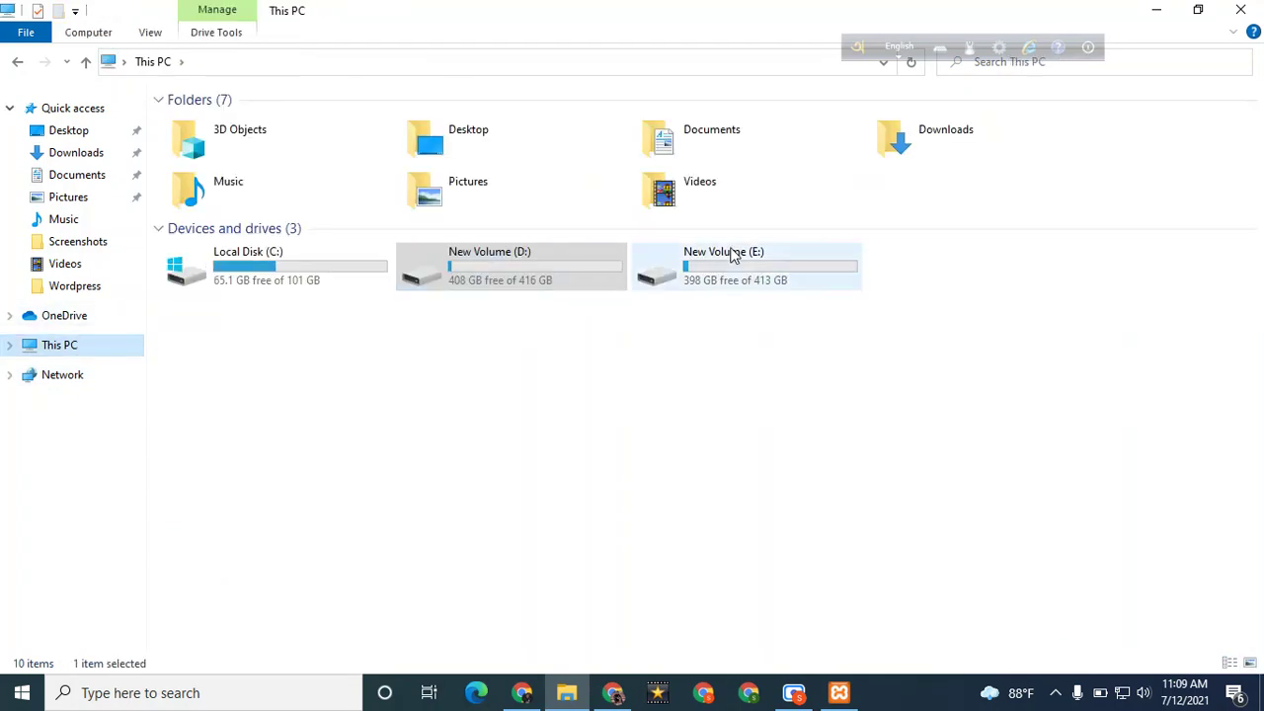
double_click(733, 283)
right_click(267, 341)
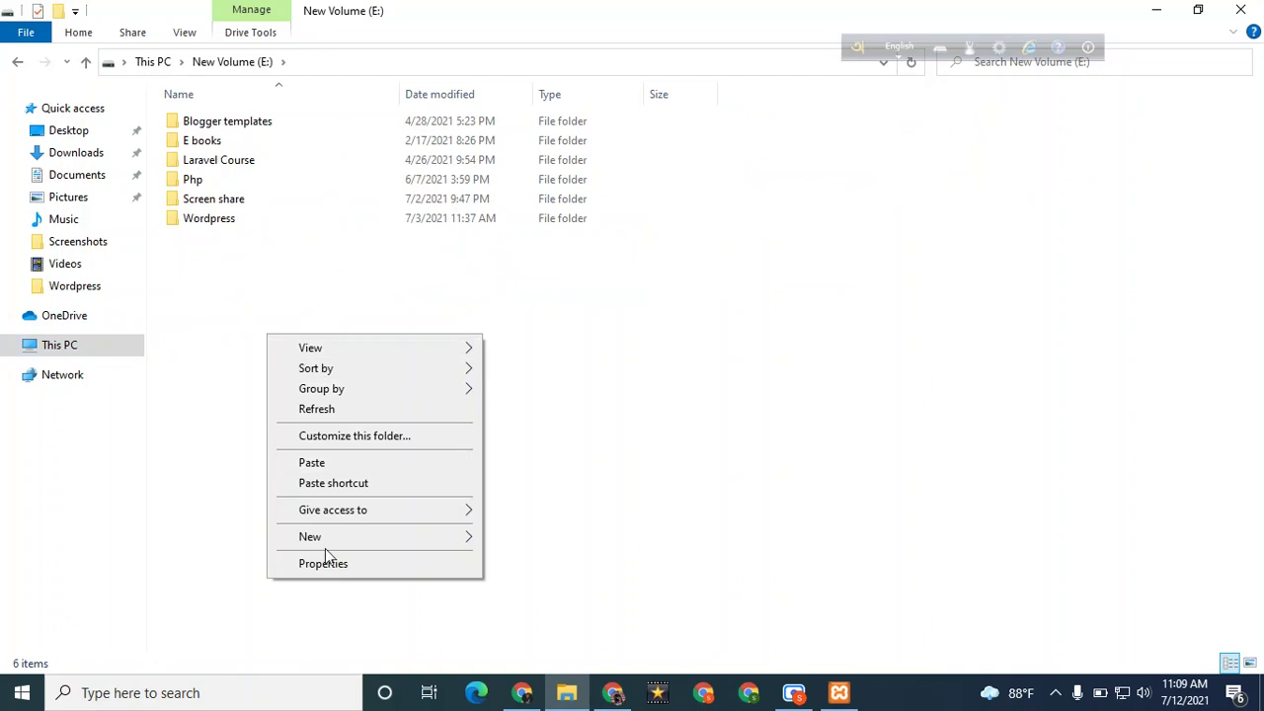
left_click(324, 466)
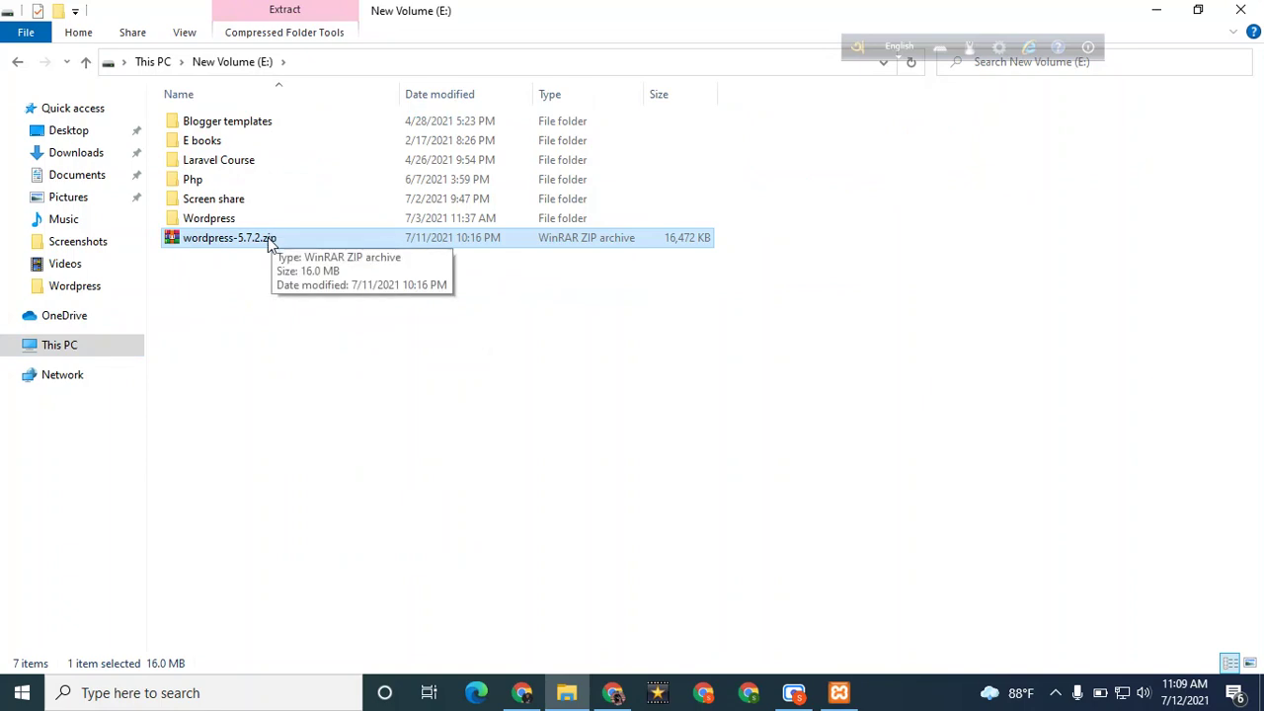
Create a folder called 'New folder' on New Volume (E:)
right_click(244, 254)
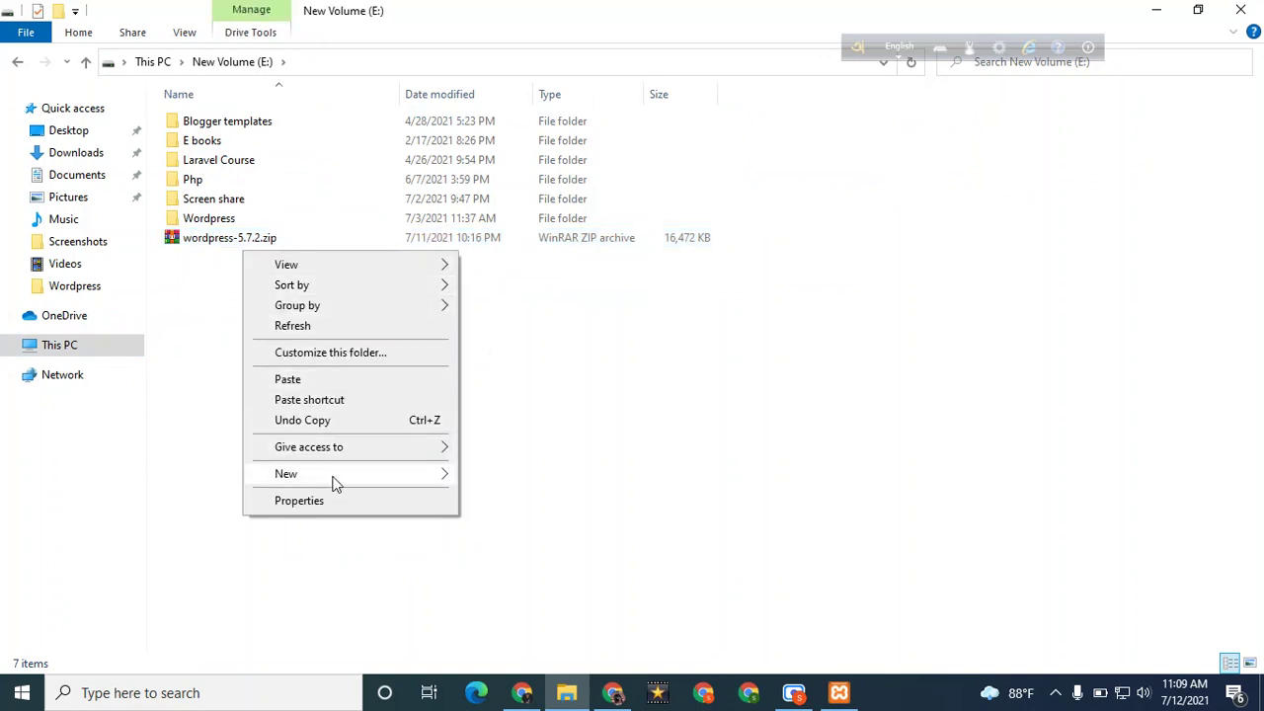
mouse_move(333, 483)
left_click(506, 477)
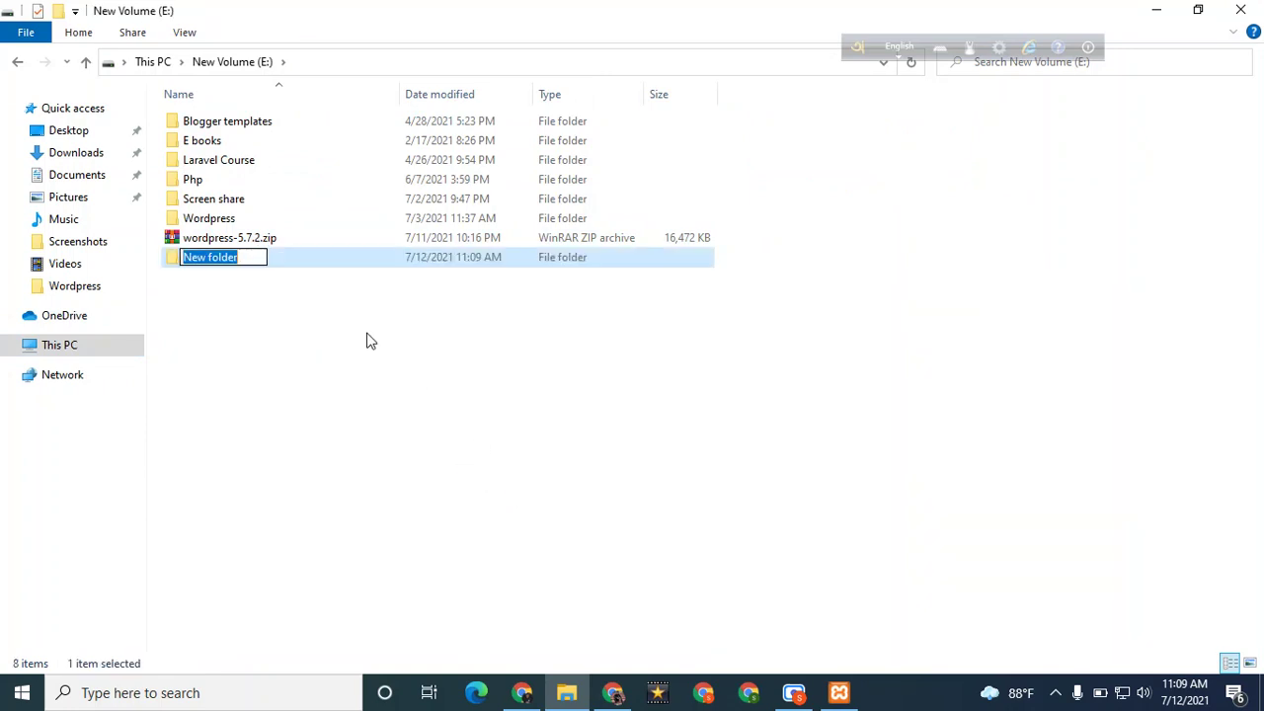
left_click_drag(319, 244, 318, 265)
left_click(290, 274)
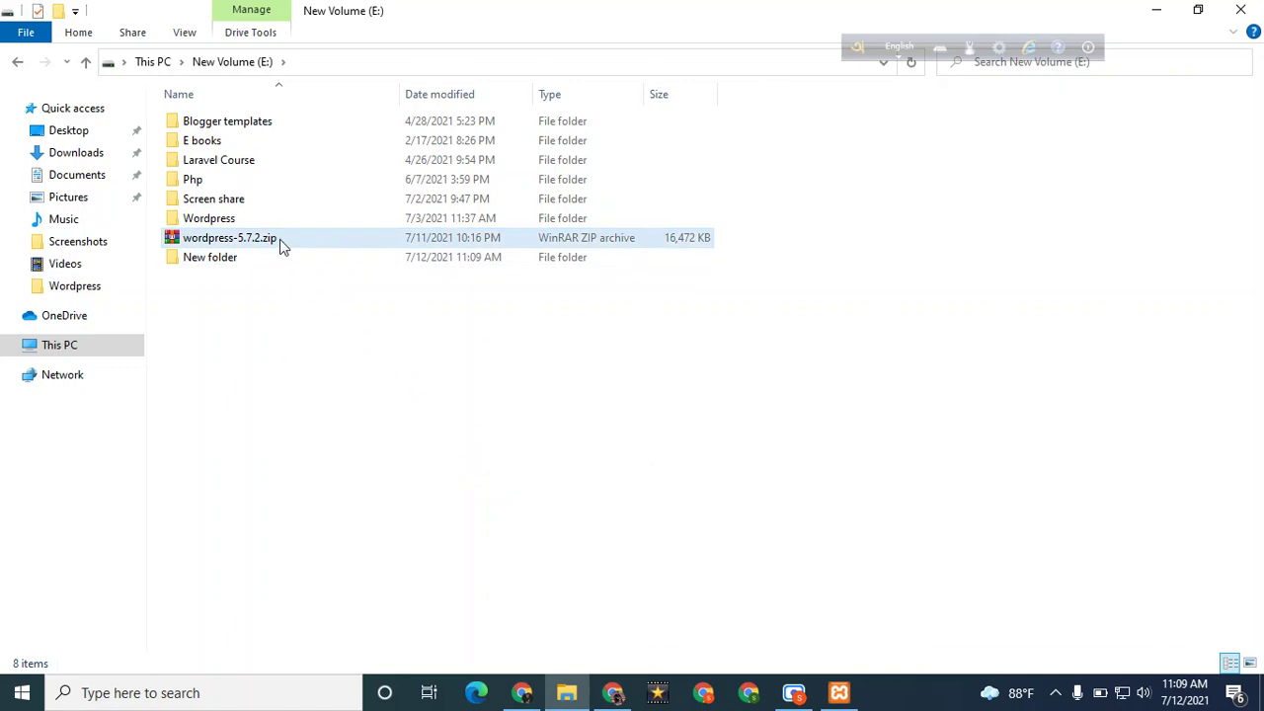
Put wordpress-5.7.2.zip into New folder
right_click(280, 241)
left_click(265, 240)
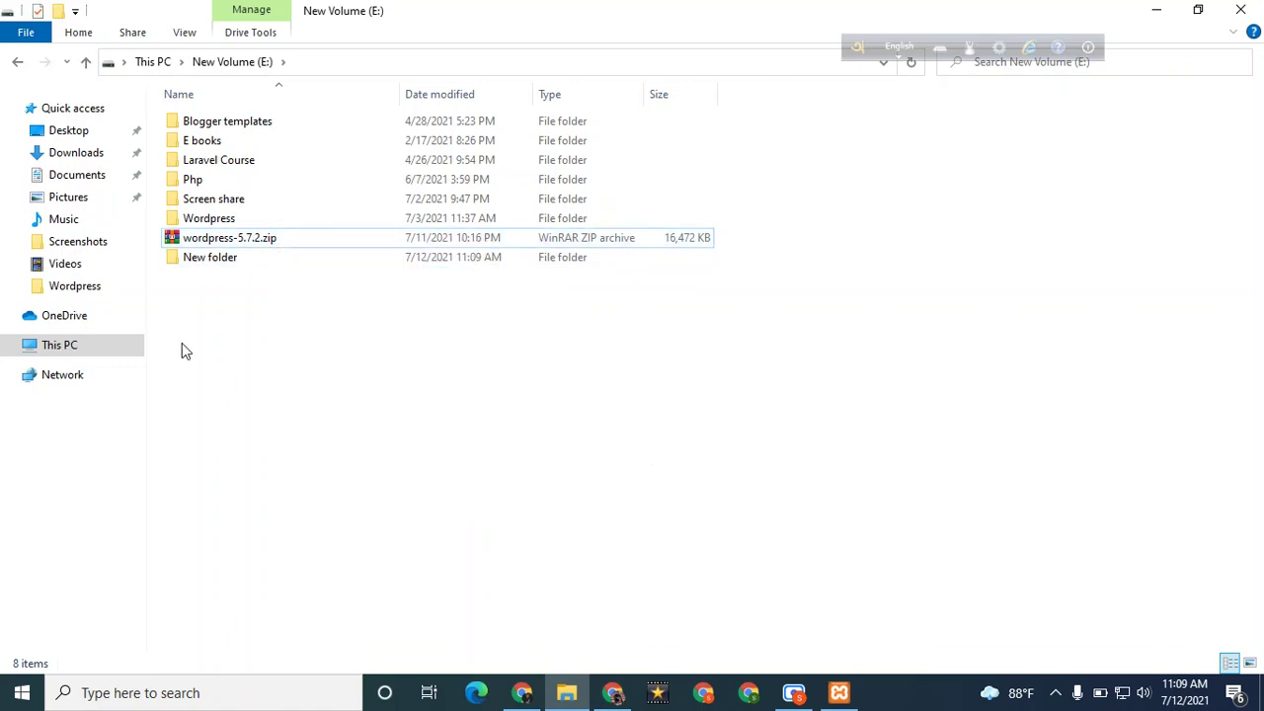
left_click(265, 240)
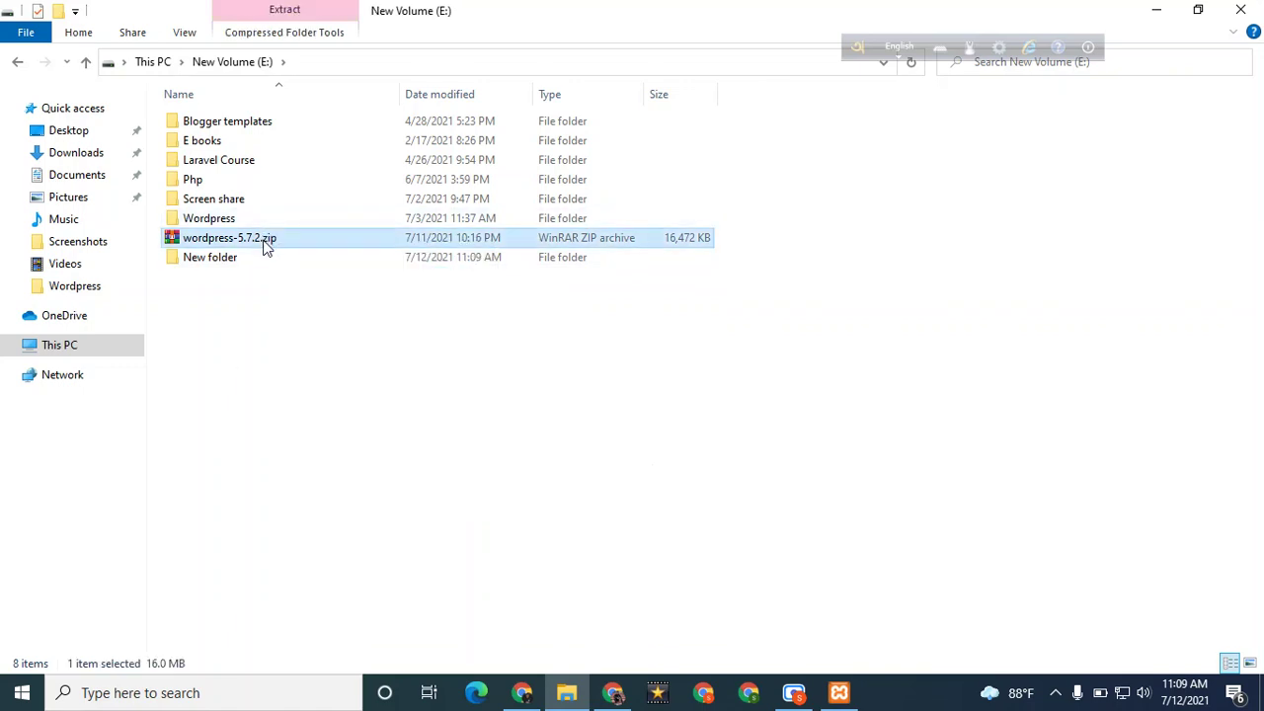
double_click(265, 254)
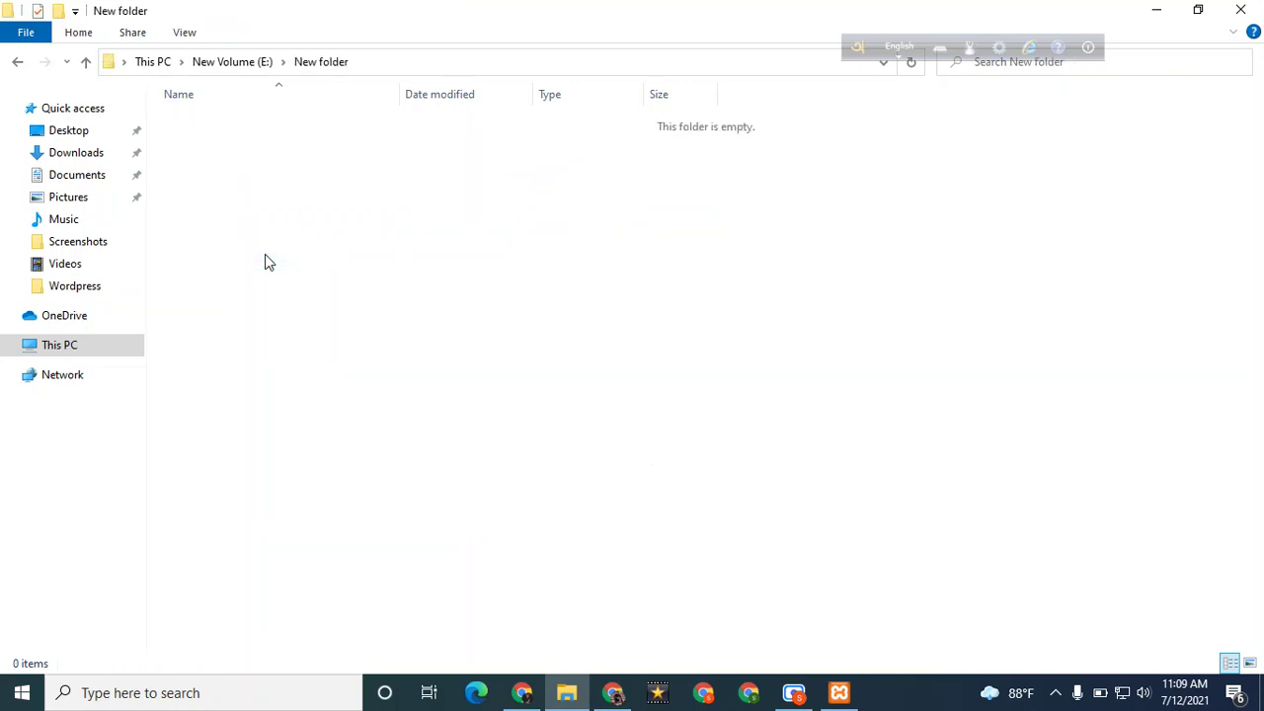
key("ctrl+v")
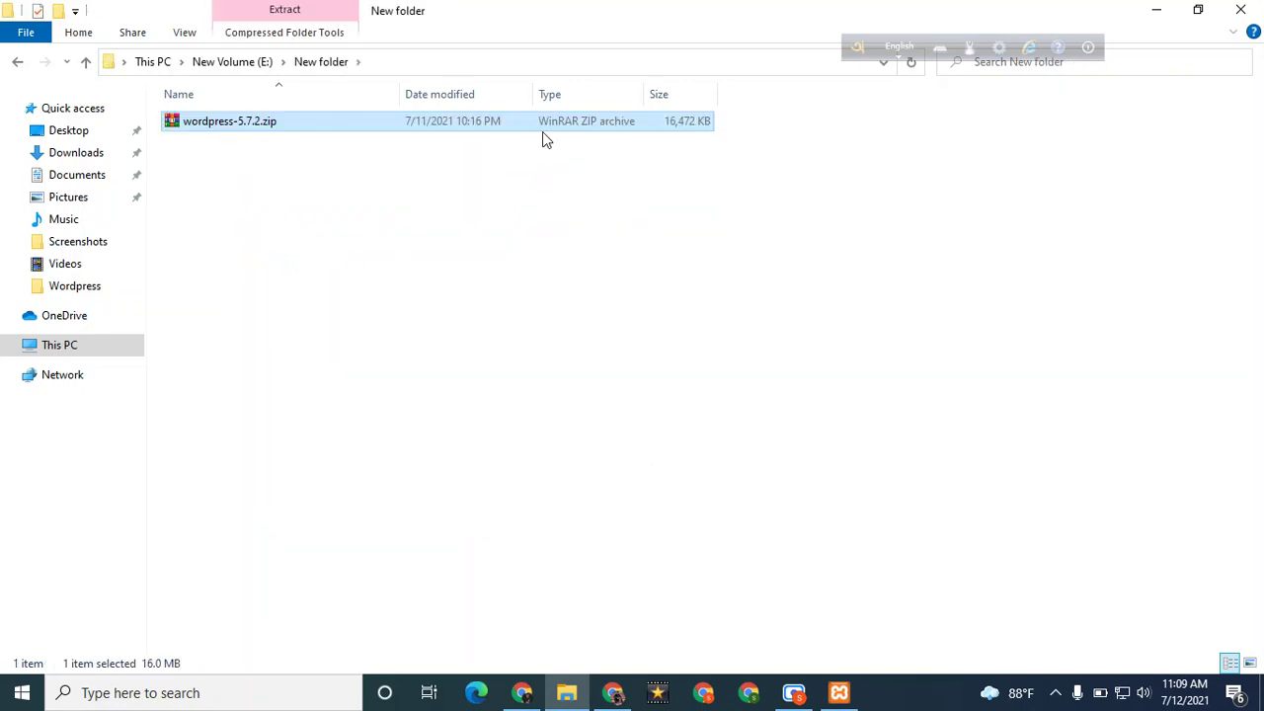
Extract the zip there and open the resulting wordpress folder
right_click(267, 124)
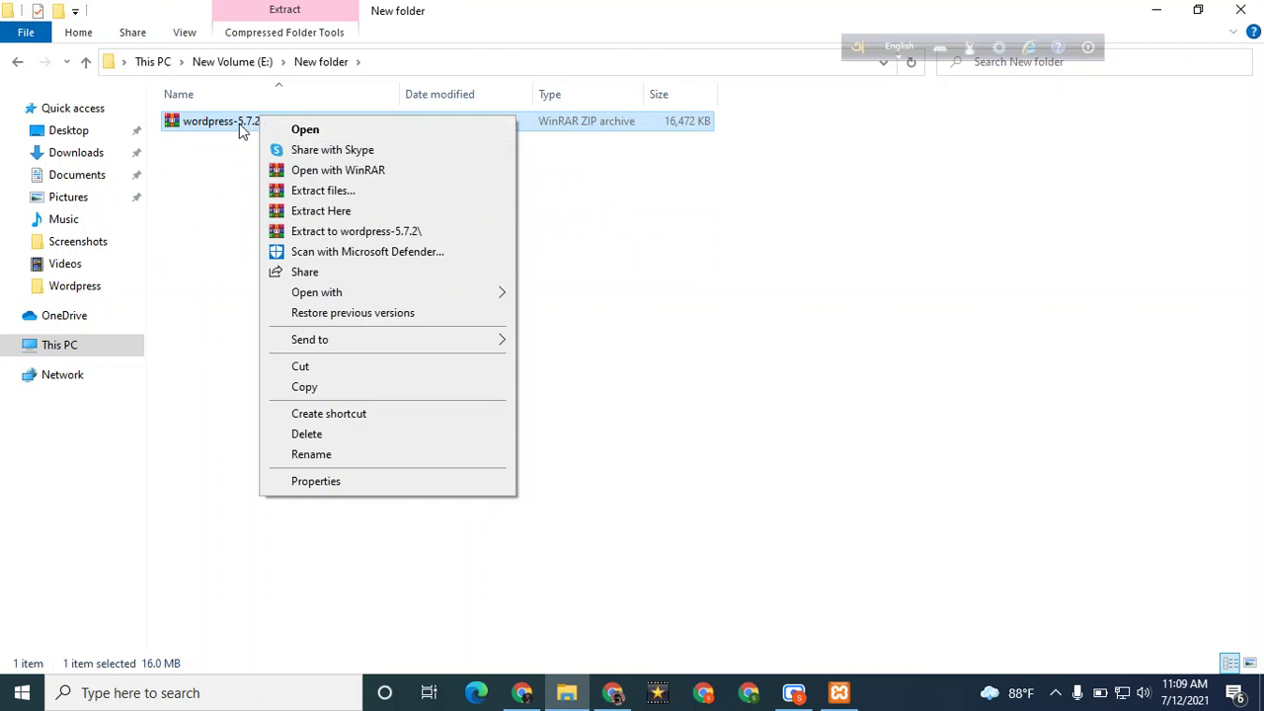
left_click(314, 211)
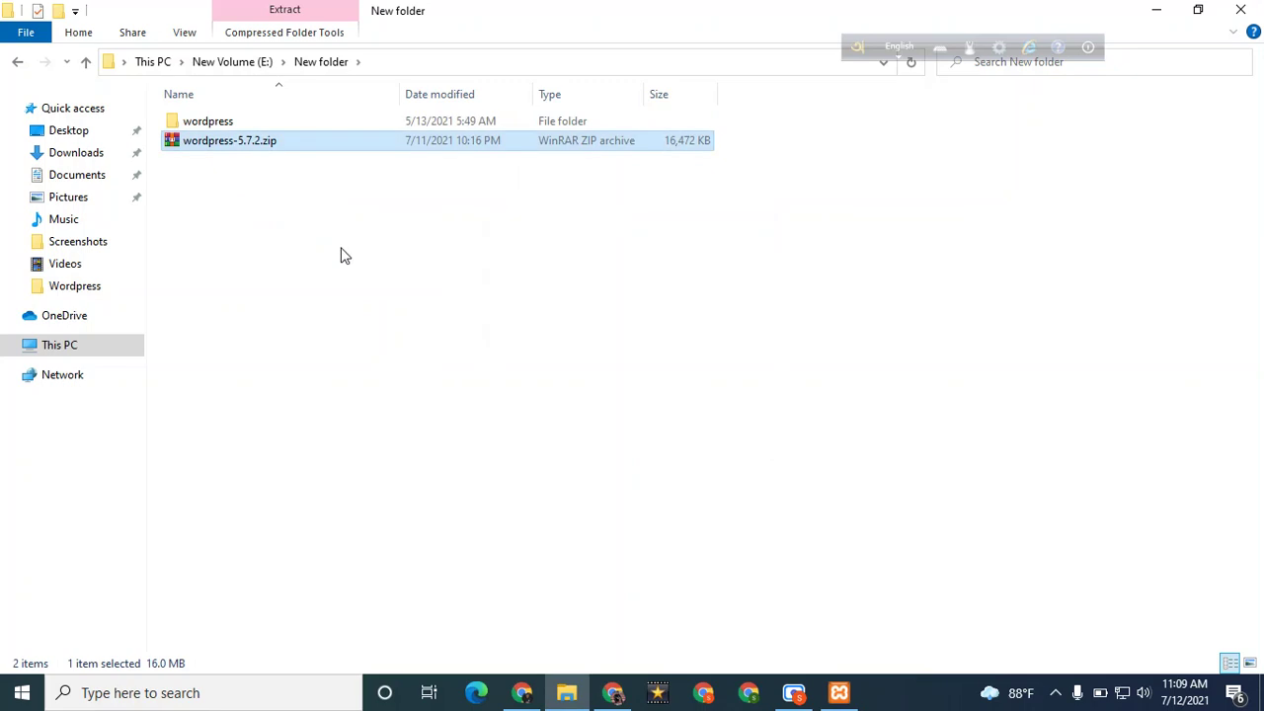
double_click(317, 126)
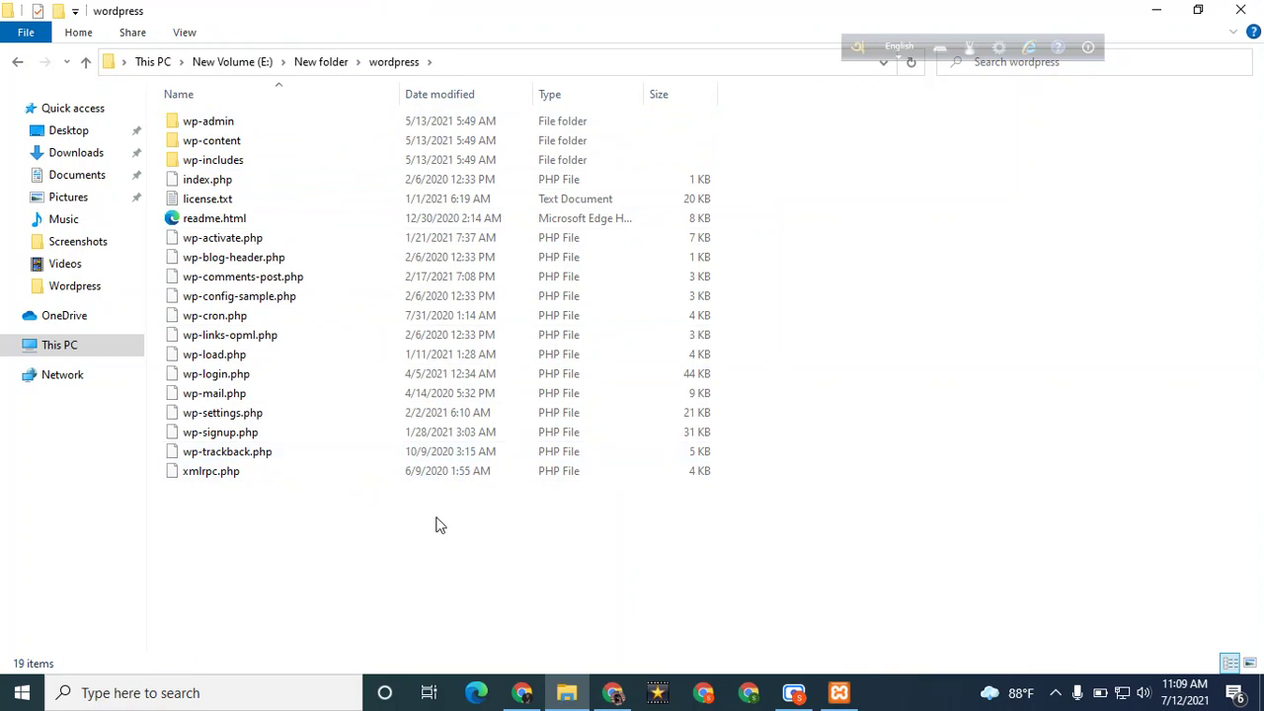
Select all 19 extracted WordPress files and navigate to C:\xampp\htdocs
key("ctrl+a")
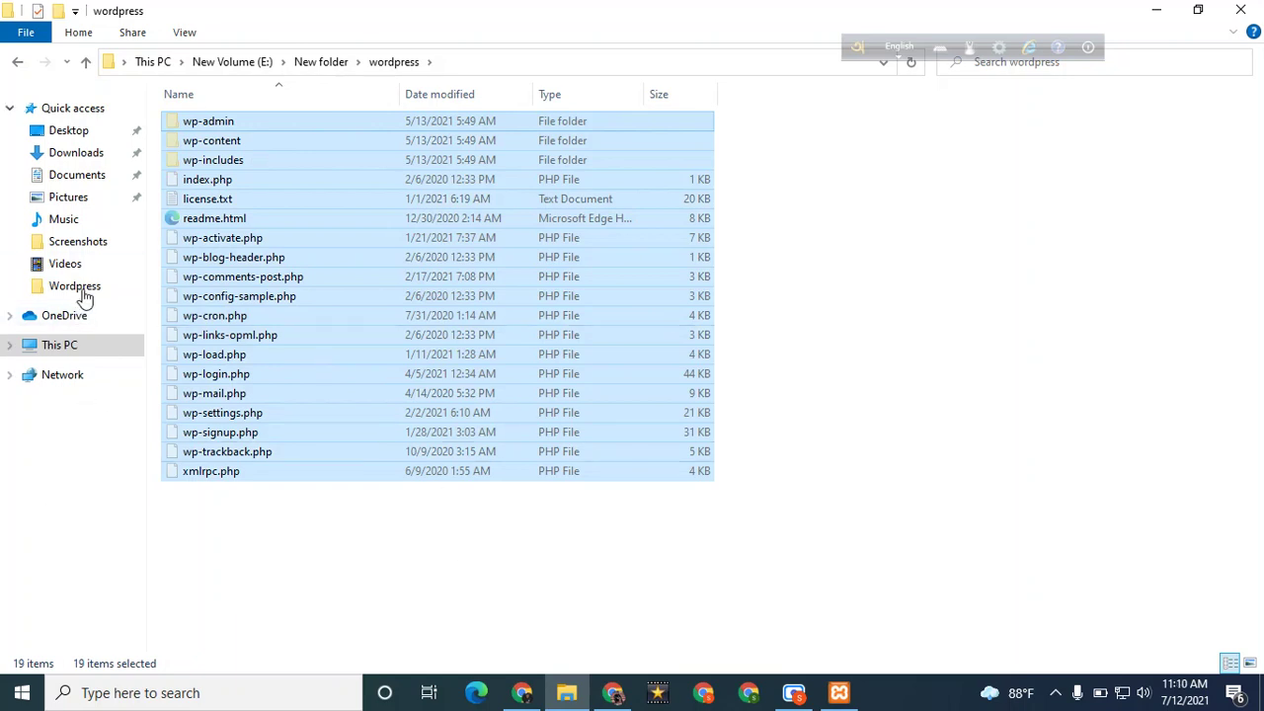
mouse_move(839, 692)
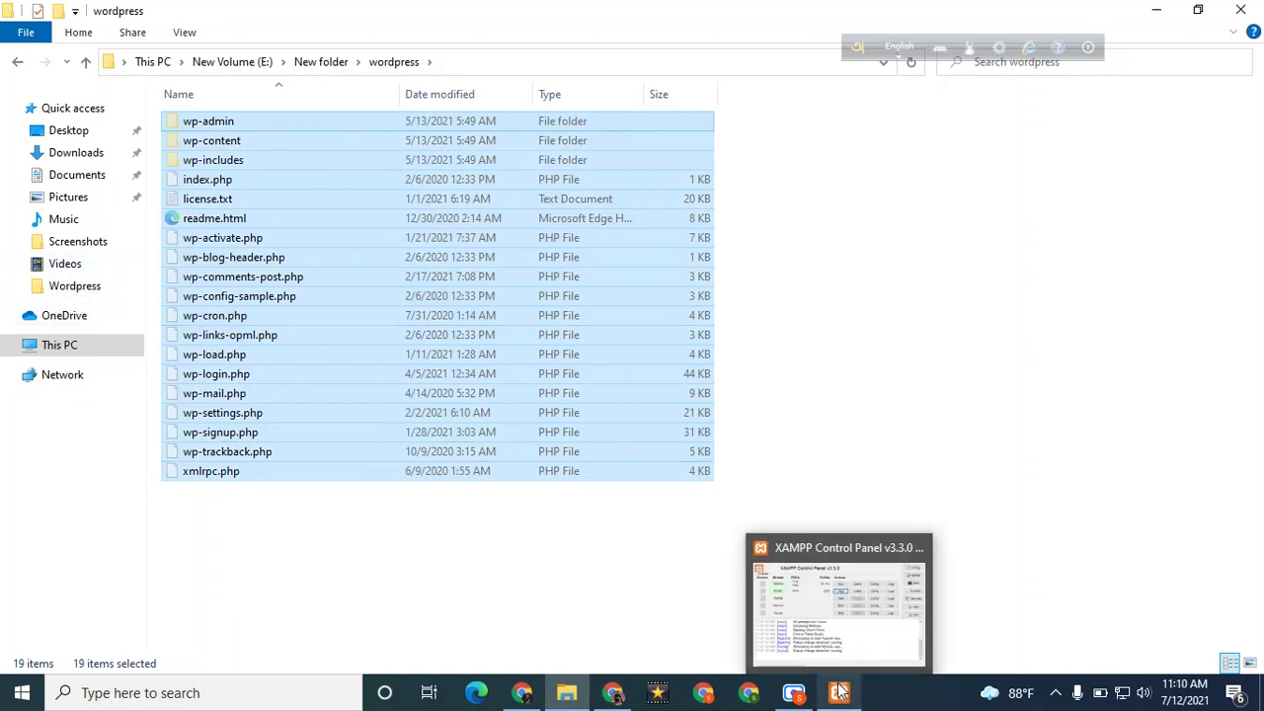
mouse_move(825, 621)
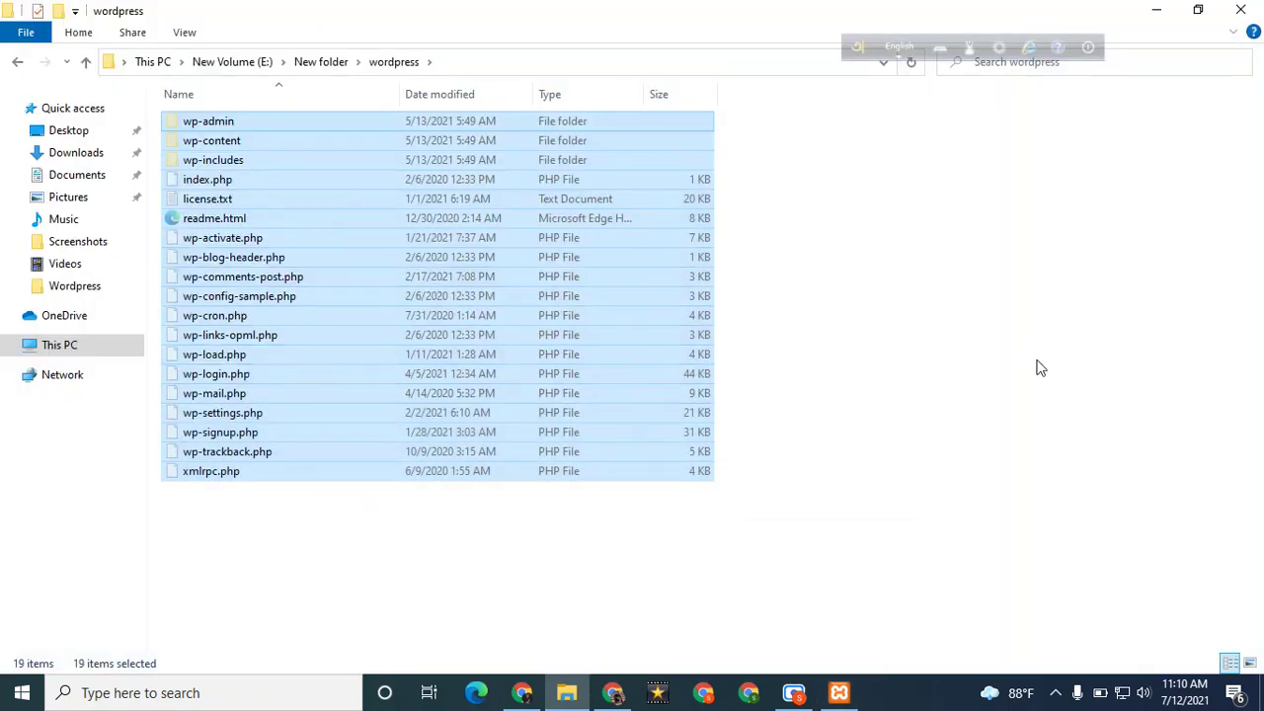
left_click(65, 344)
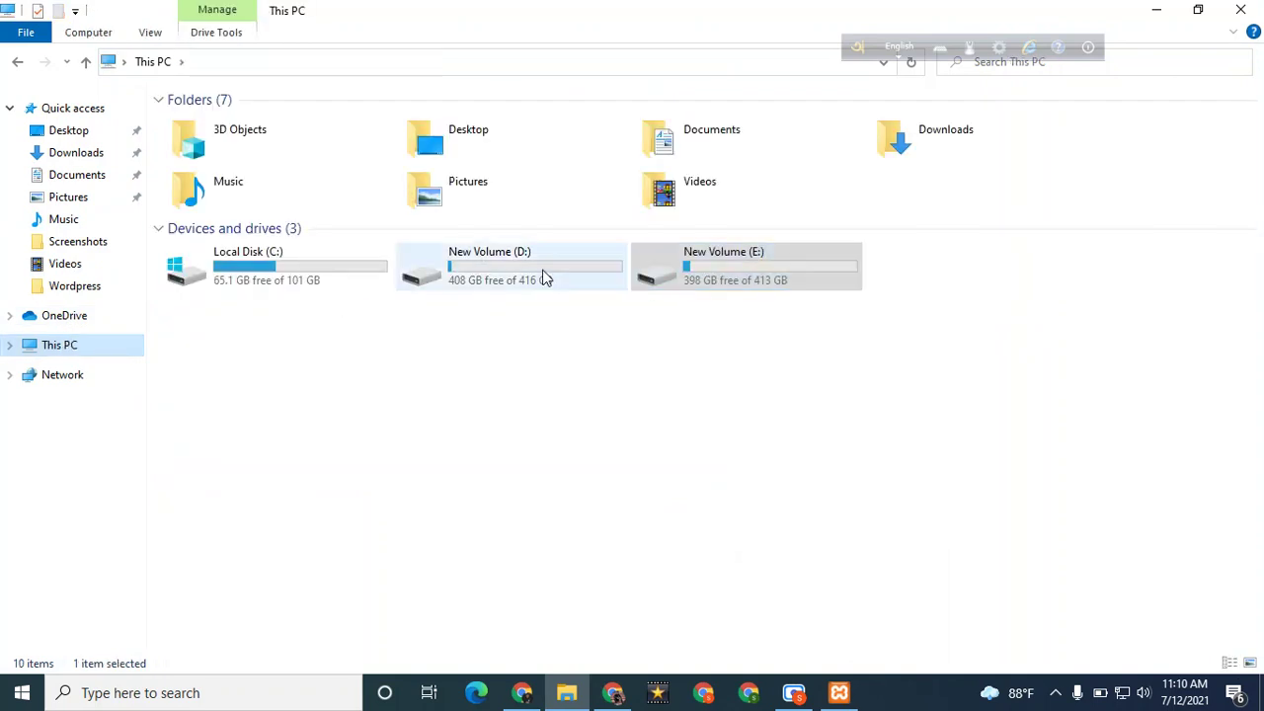
double_click(248, 284)
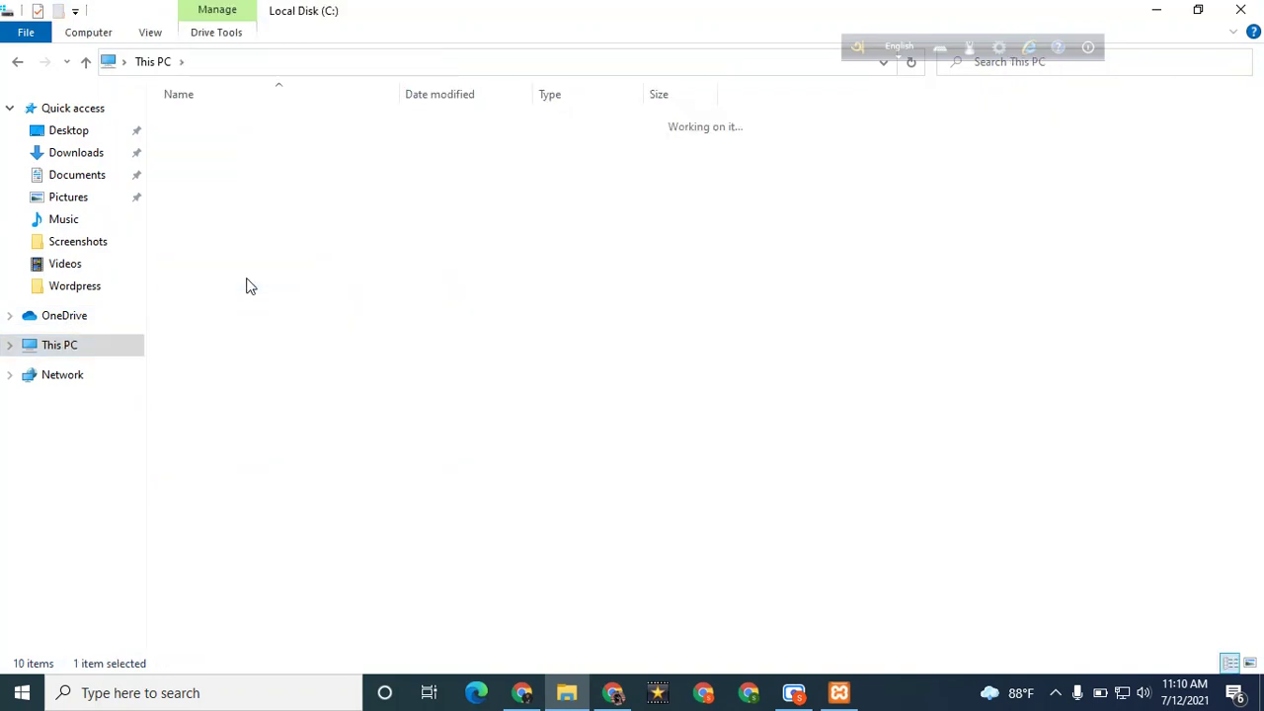
double_click(368, 240)
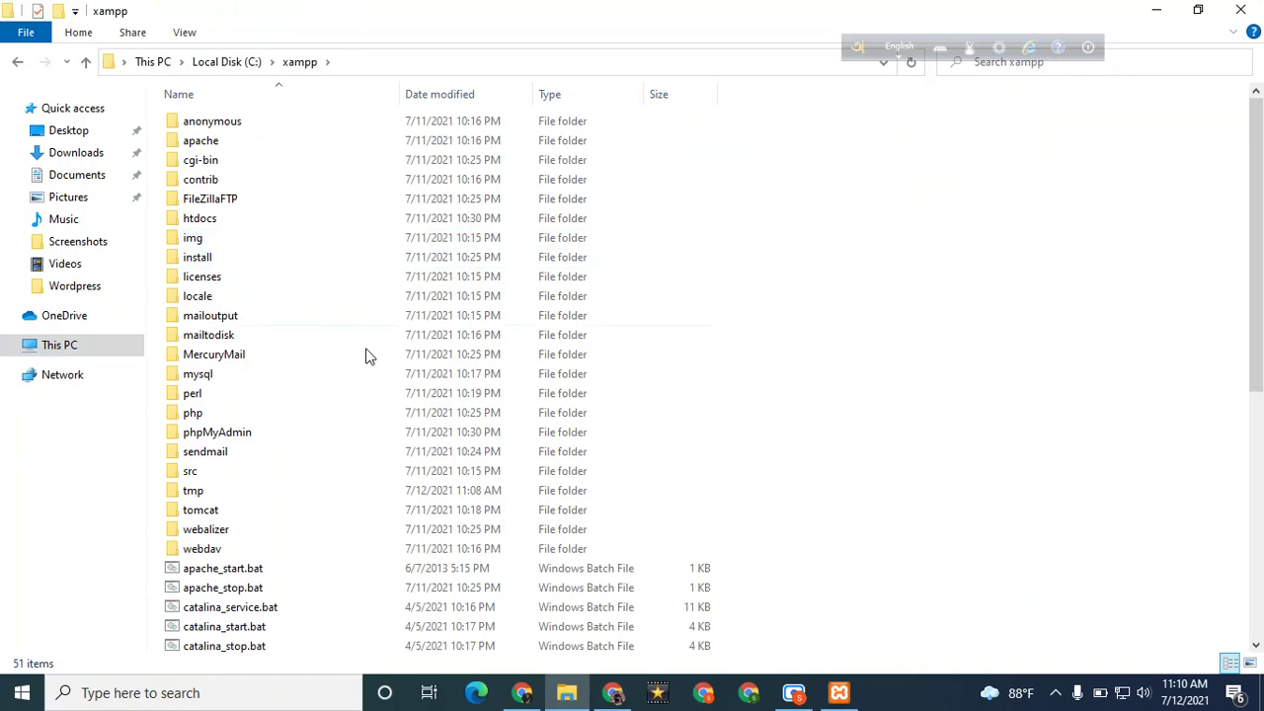
double_click(362, 230)
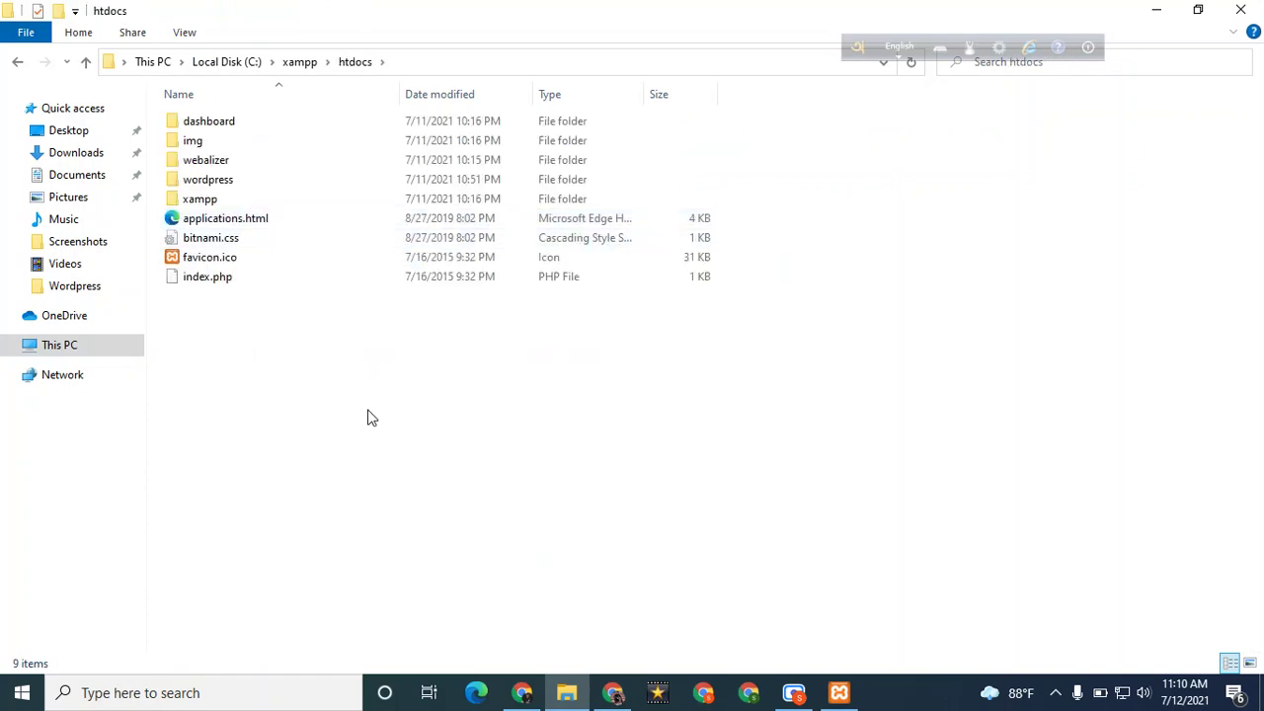
Create and open a new folder named 'Job' in htdocs
right_click(244, 343)
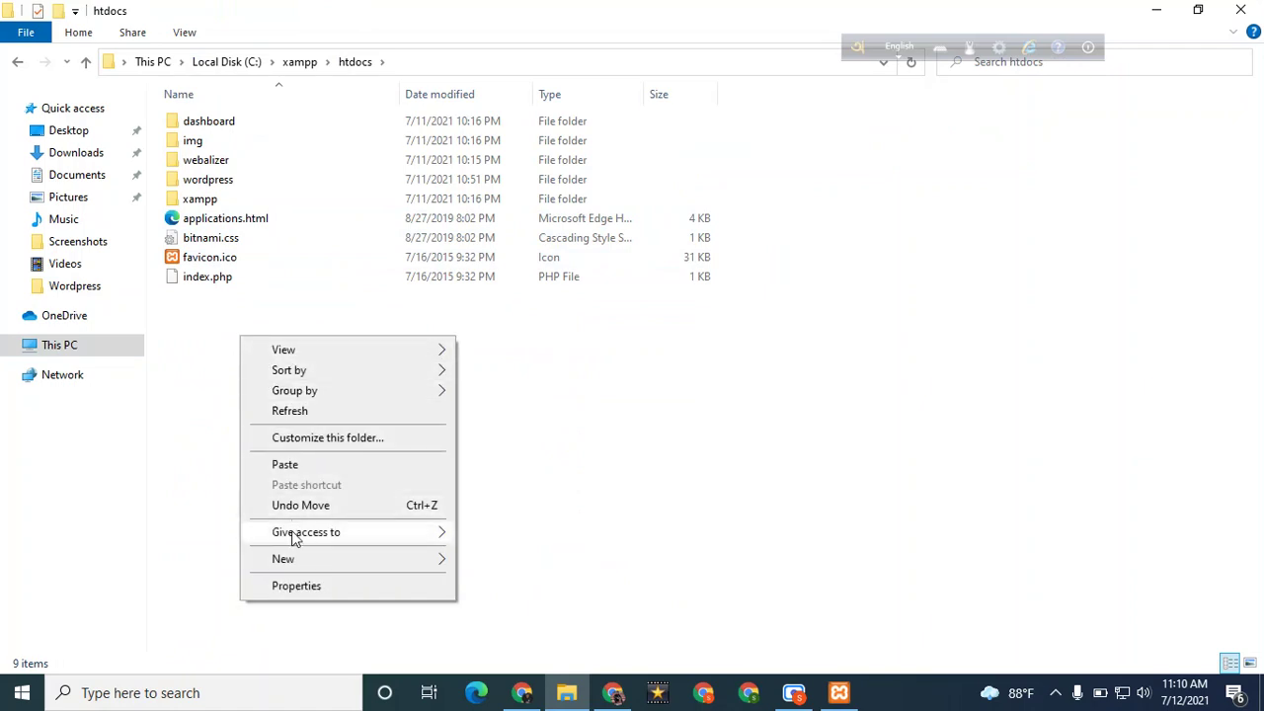
mouse_move(296, 561)
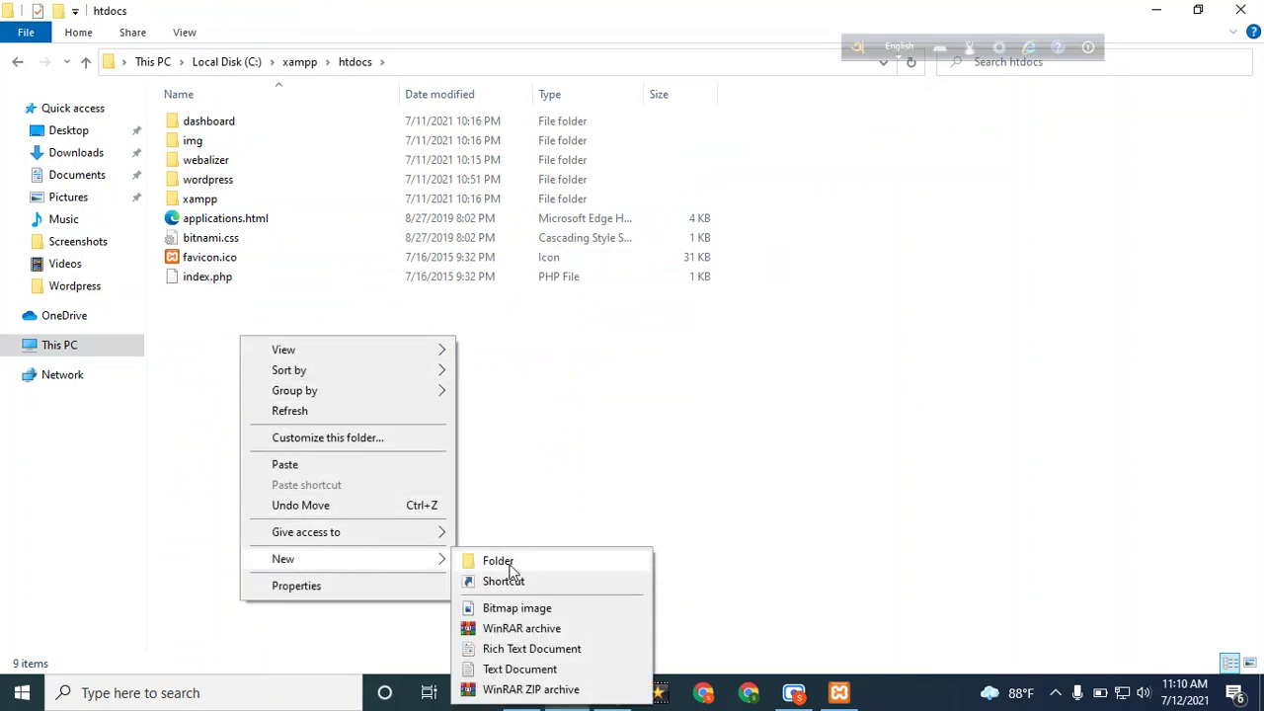
left_click(507, 561)
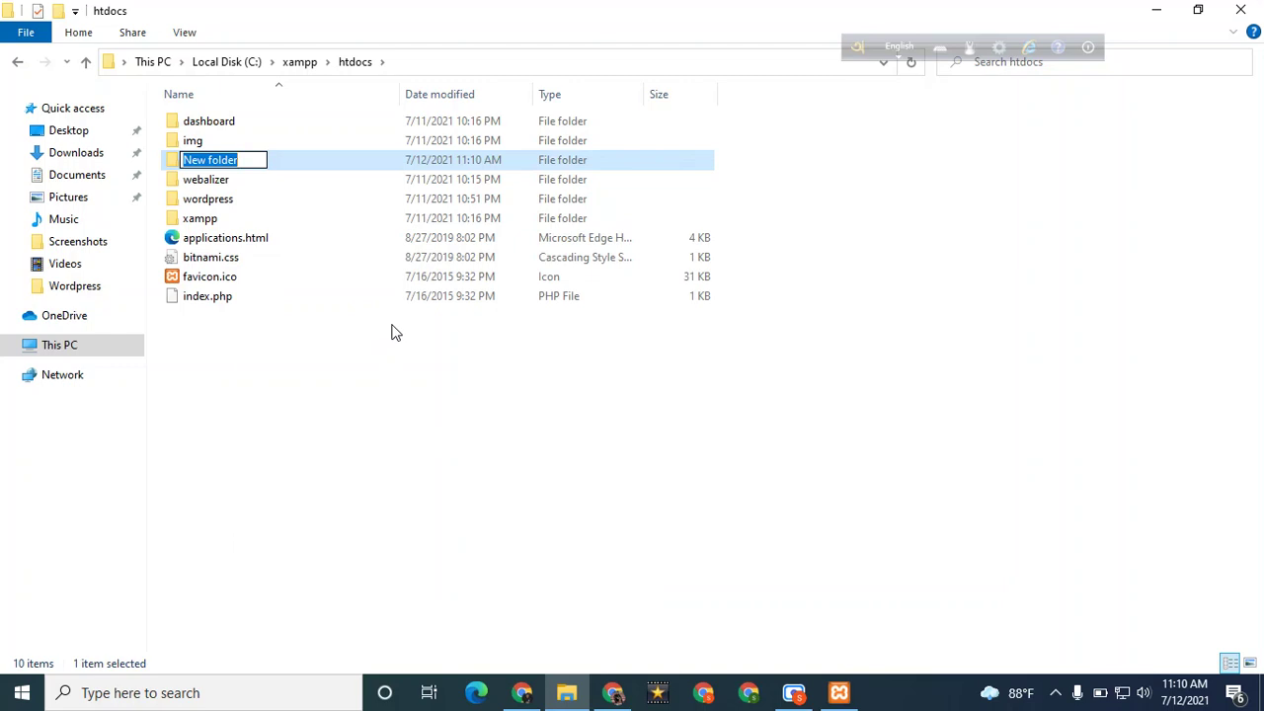
type("JOb")
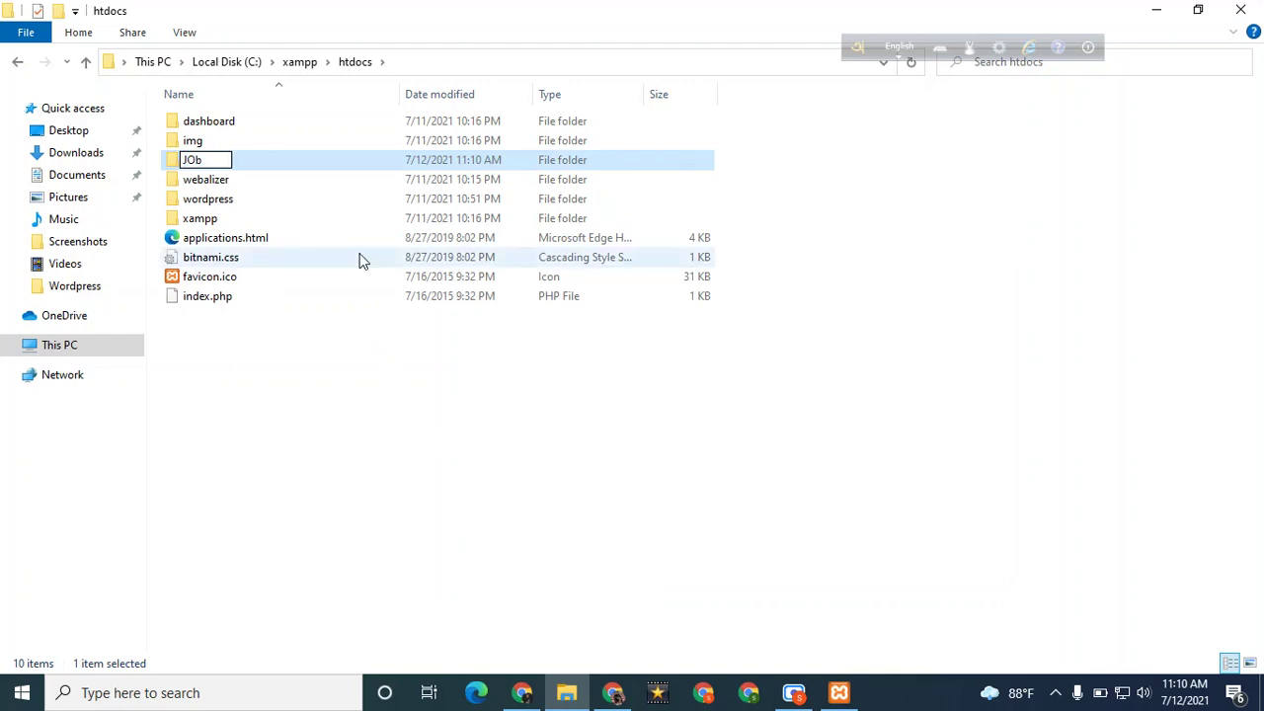
key("BackSpace")
type("ob")
key("Return")
key("Return")
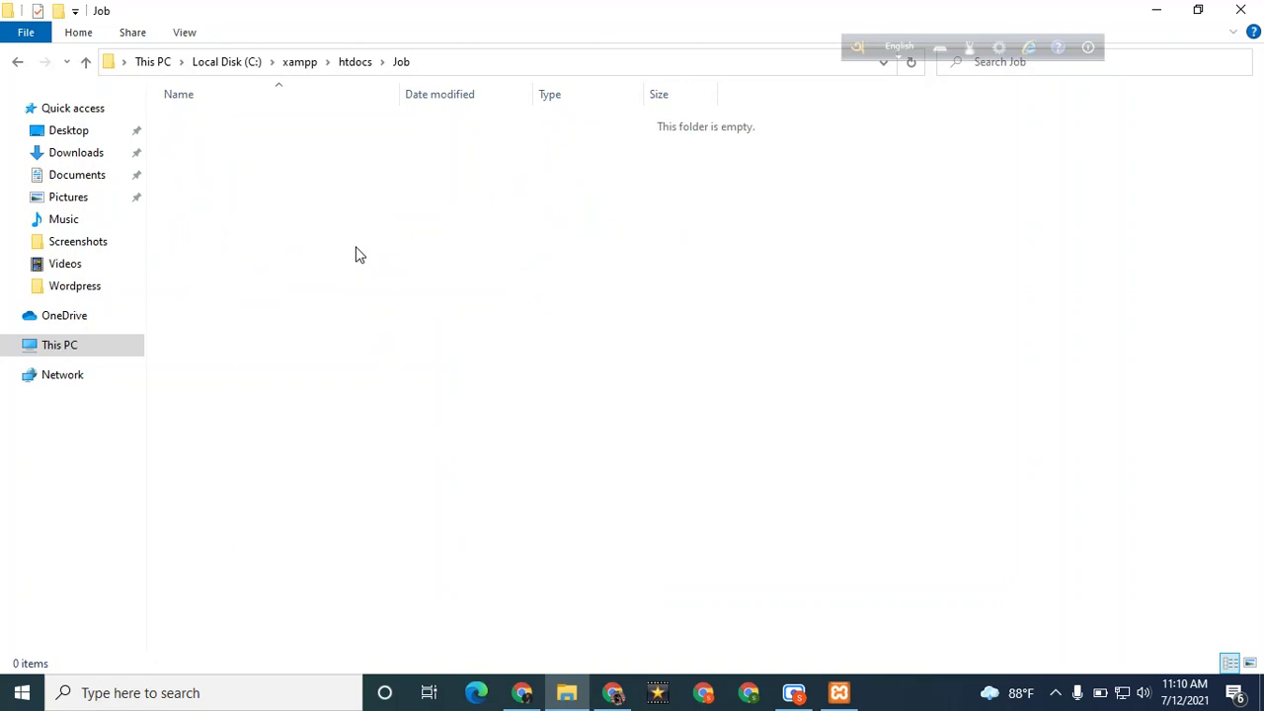
Paste the WordPress files into Job and start the move
key("ctrl+v")
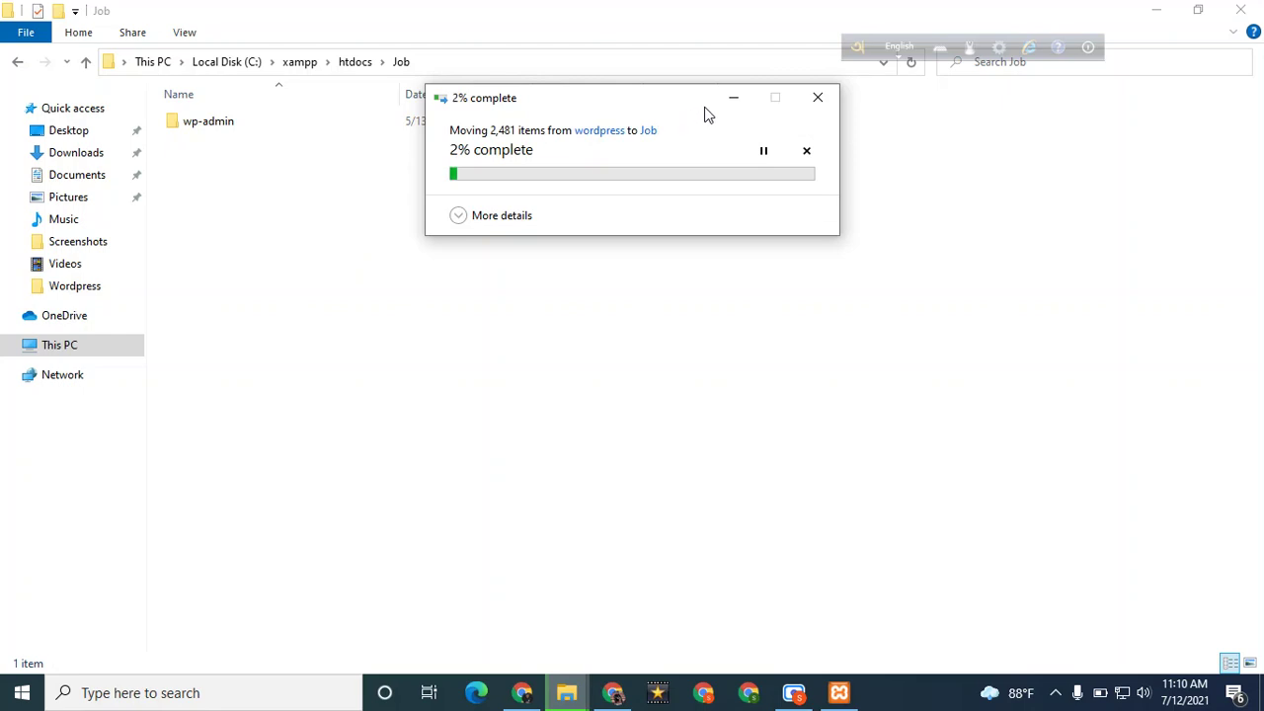
left_click_drag(686, 110, 641, 239)
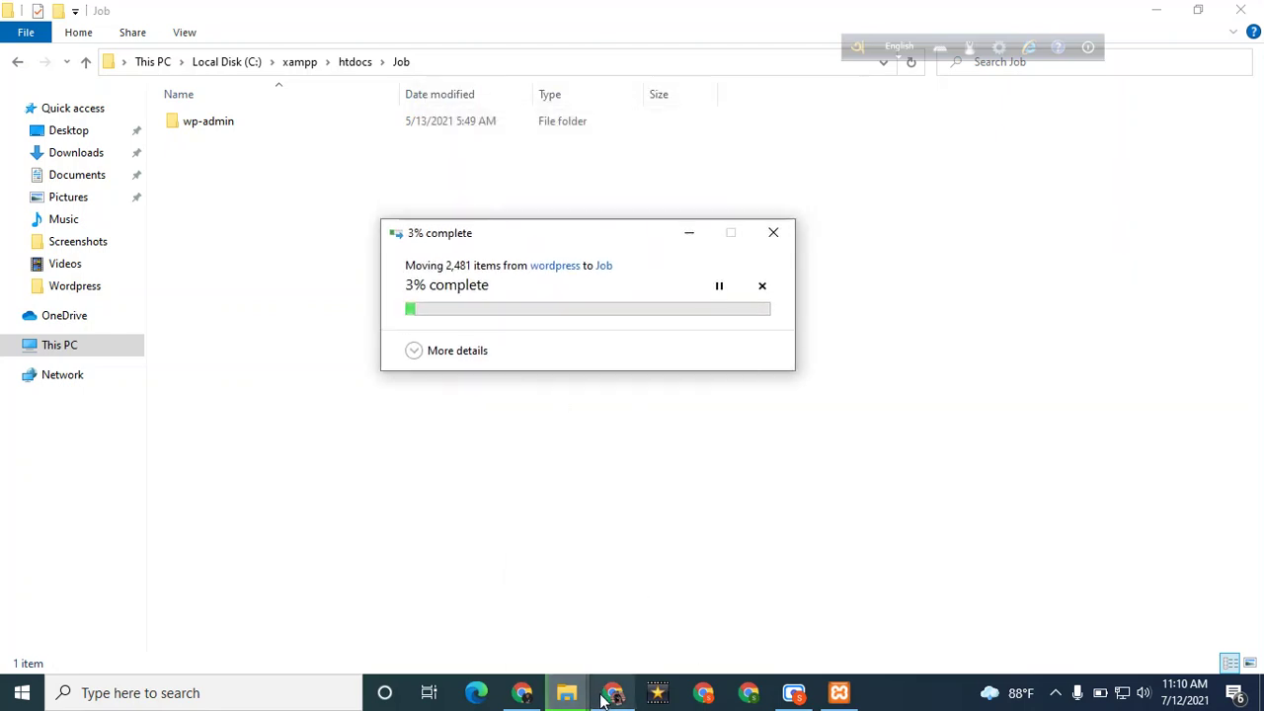
mouse_move(603, 697)
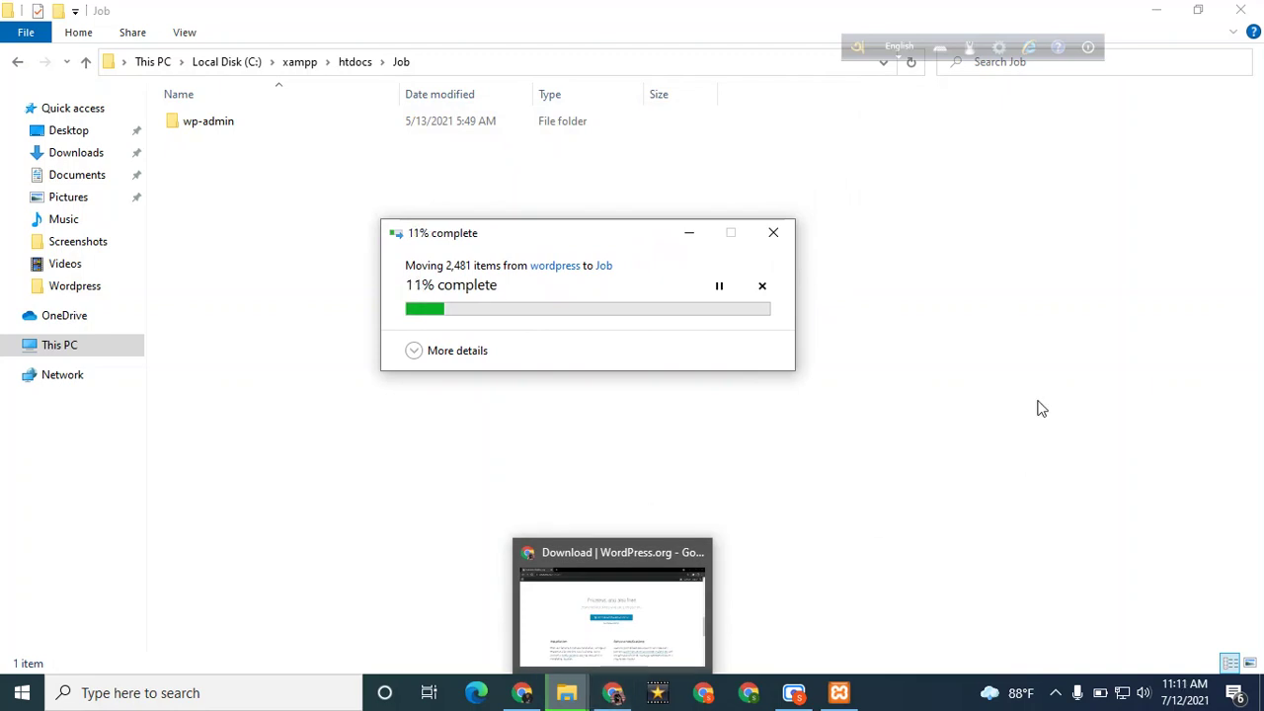
Load localhost in a new Chrome tab and look over the XAMPP dashboard
left_click(623, 692)
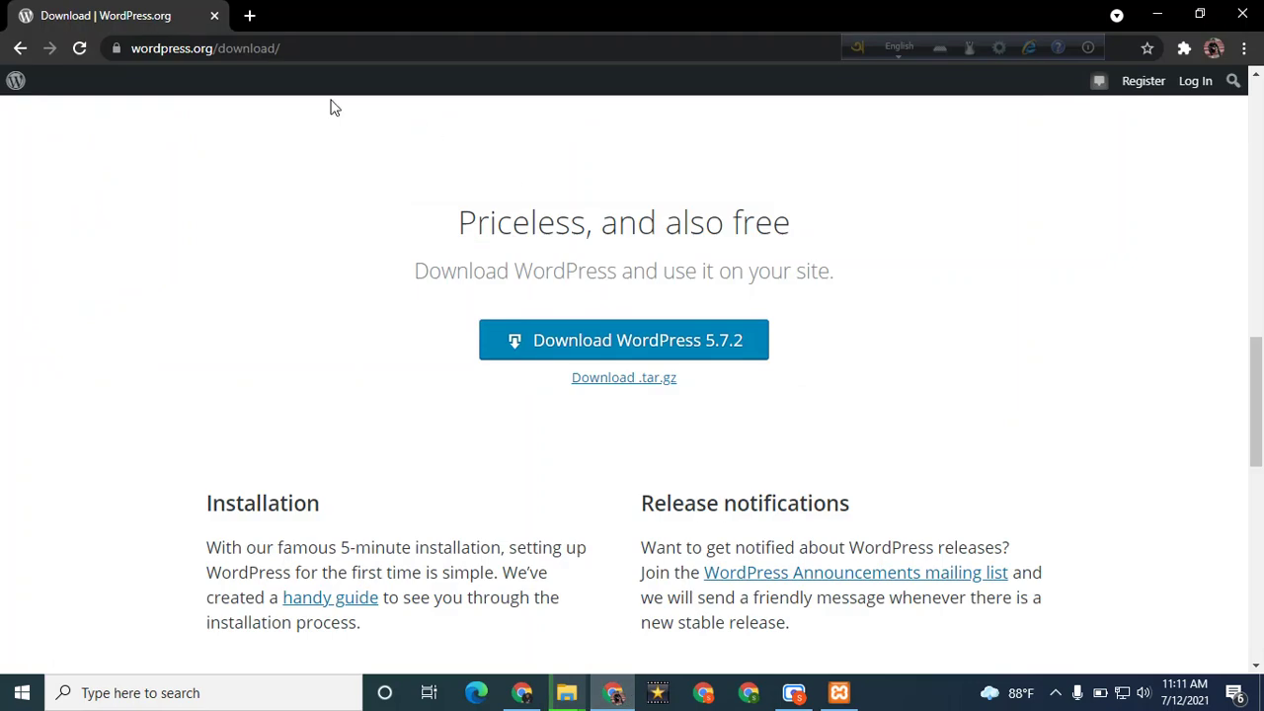
left_click(249, 16)
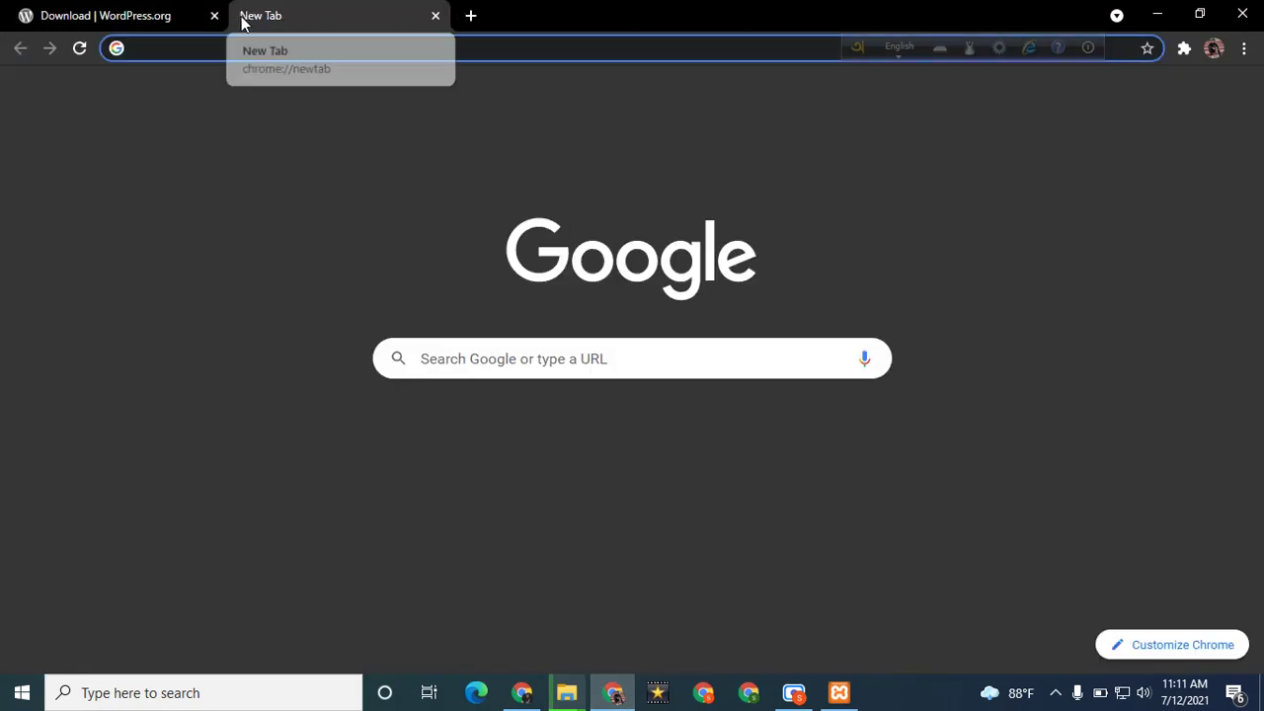
type("local")
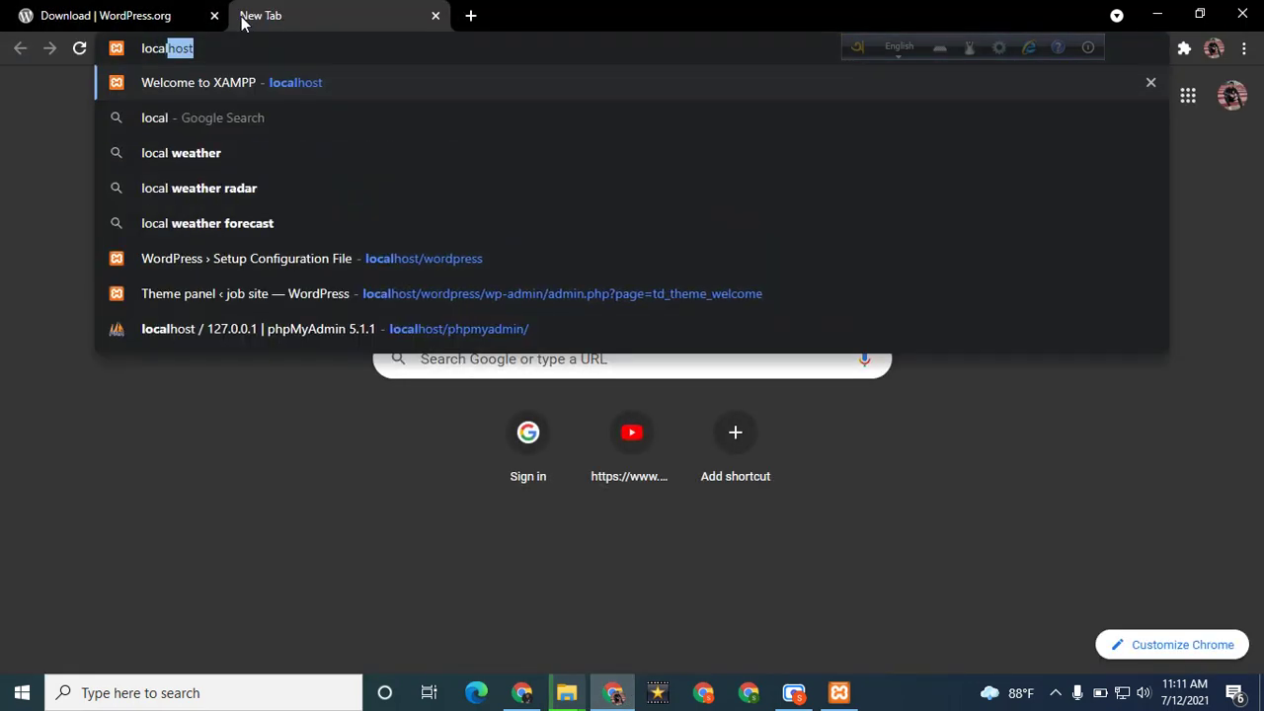
key("Return")
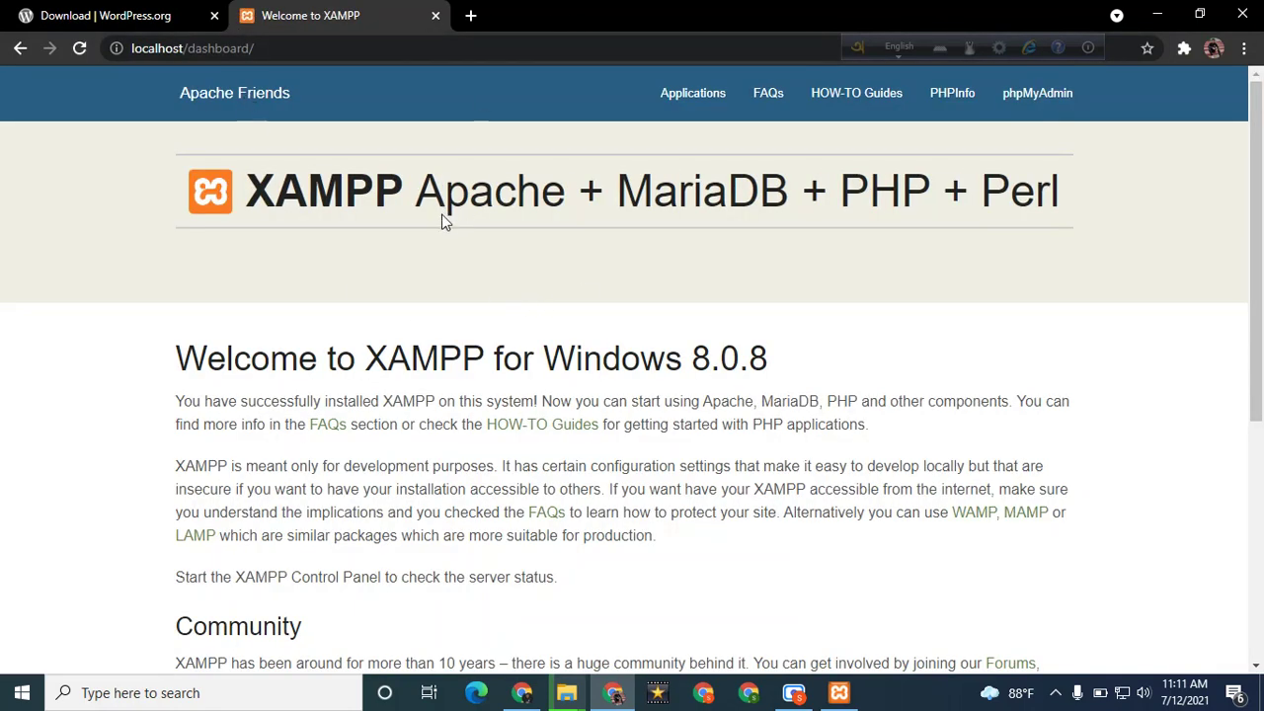
scroll(471, 272, "down", 5)
scroll(469, 273, "up", 2)
scroll(469, 274, "up", 3)
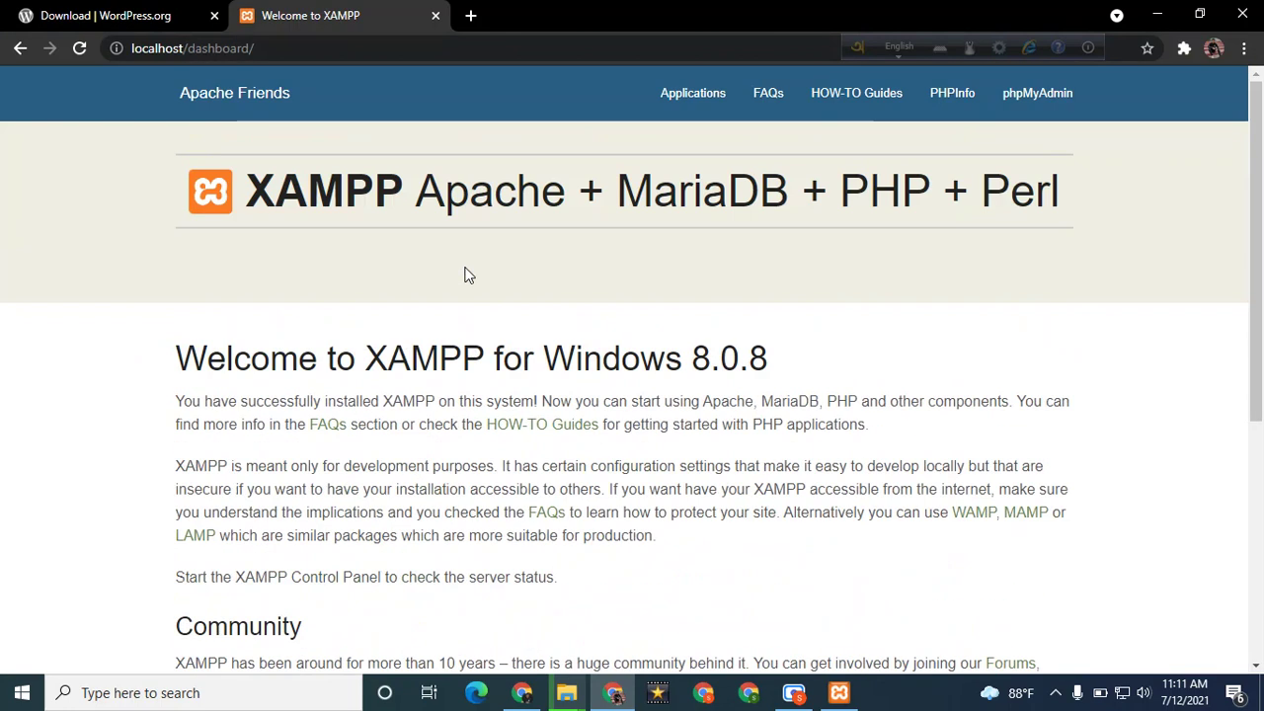
Bring the WordPress file-move progress window to the front
left_click(526, 694)
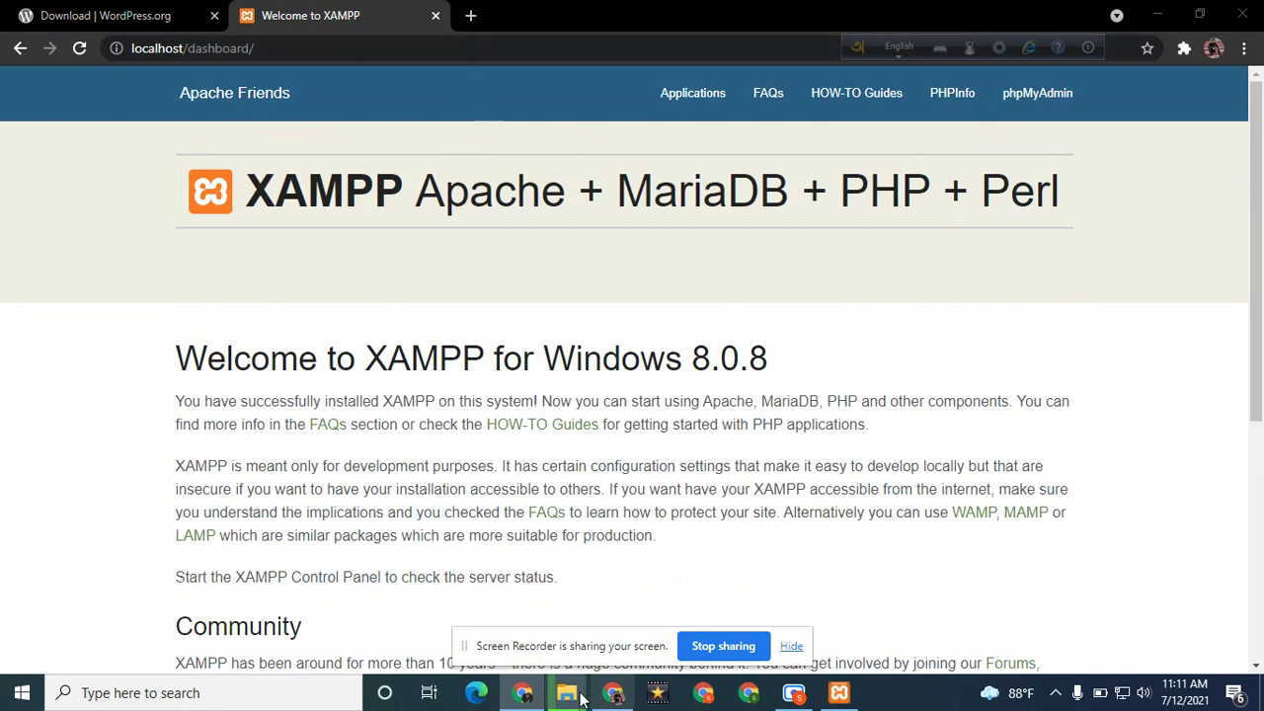
mouse_move(568, 695)
left_click(613, 599)
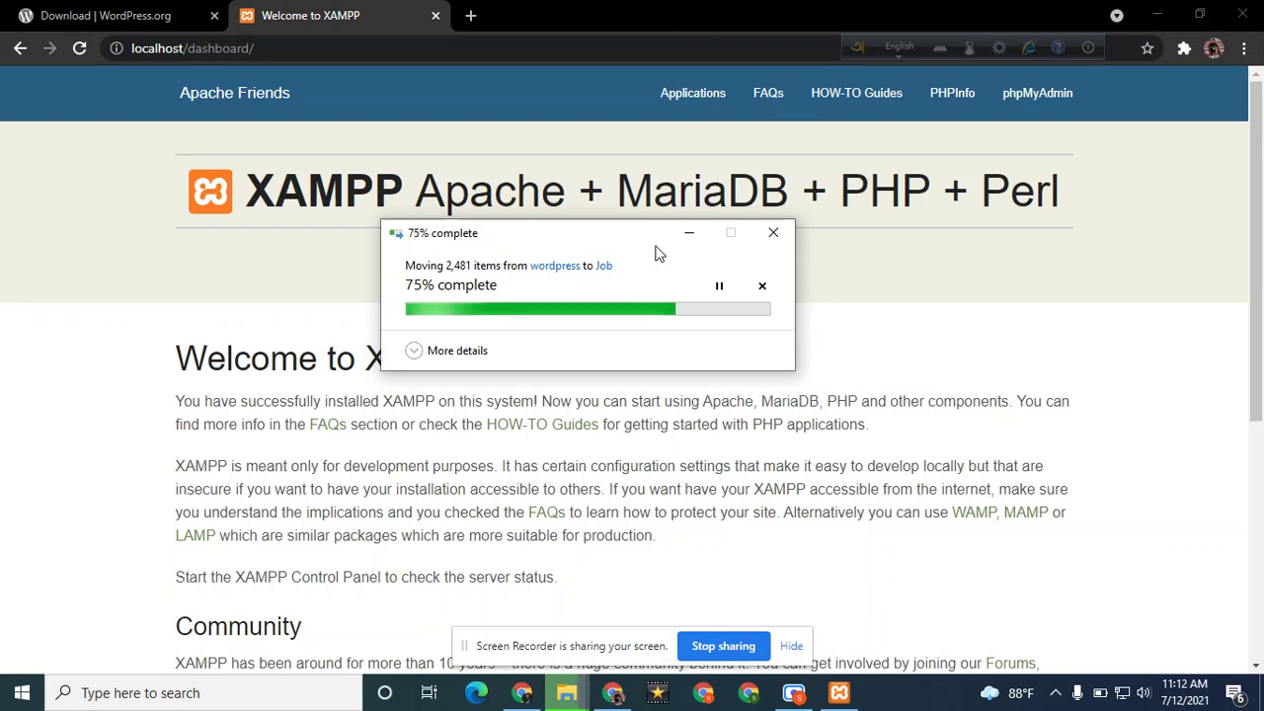
left_click(797, 652)
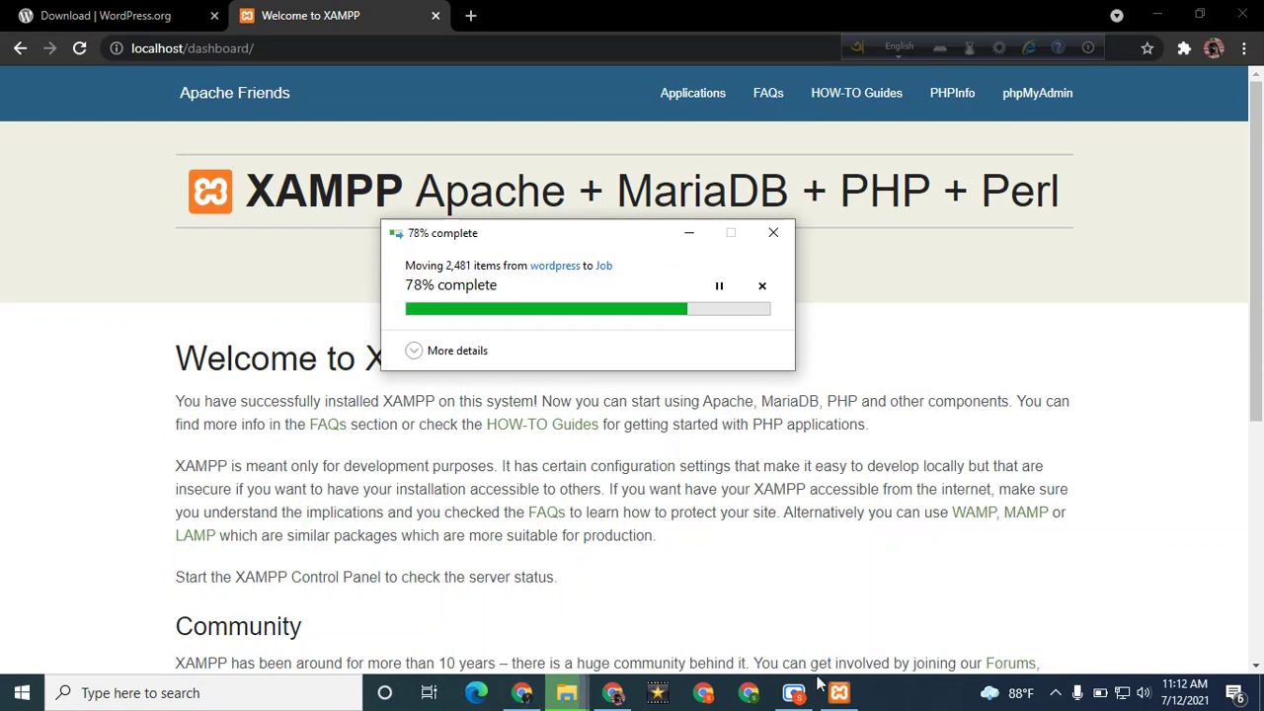
left_click(840, 693)
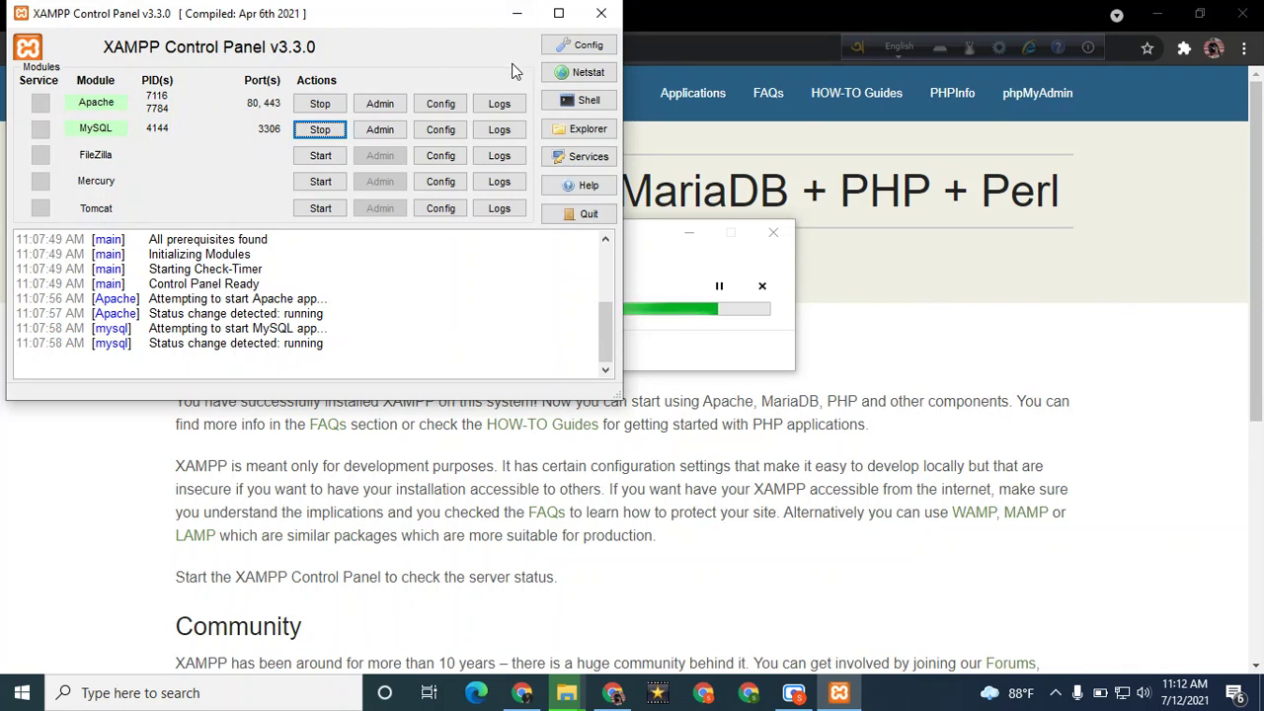
left_click(520, 14)
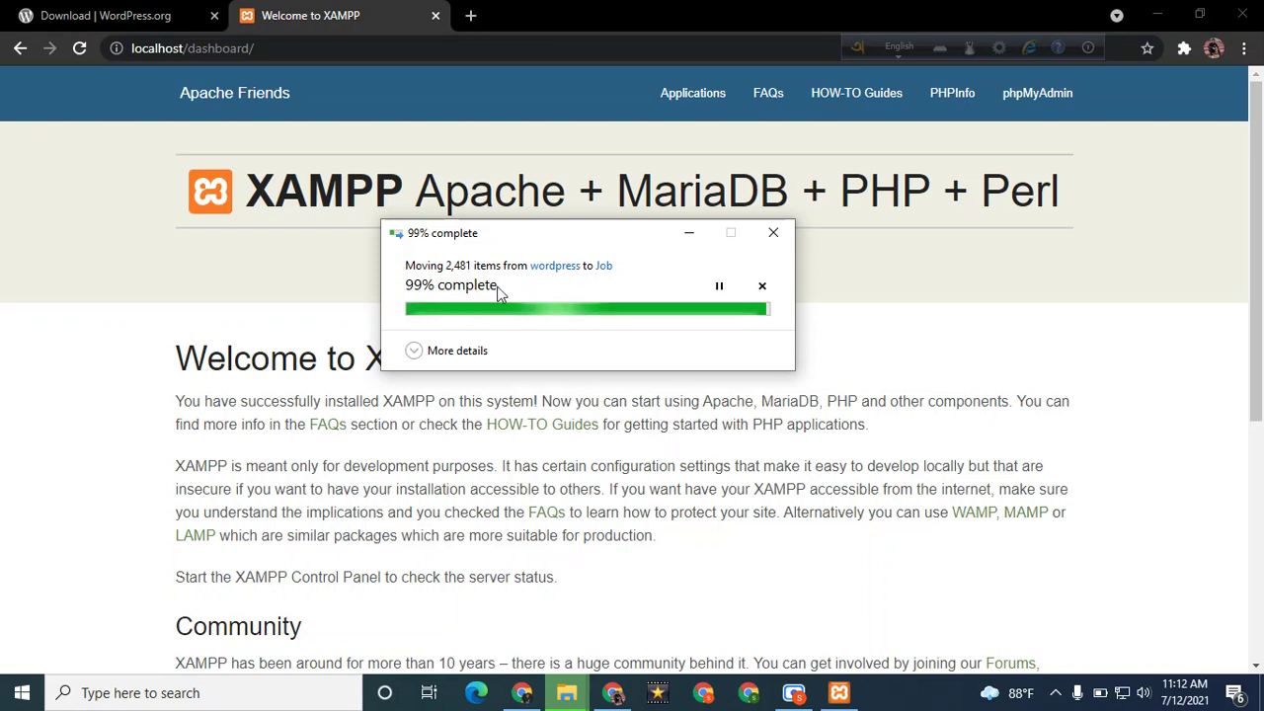
Return File Explorer from Job to the htdocs folder
left_click(568, 693)
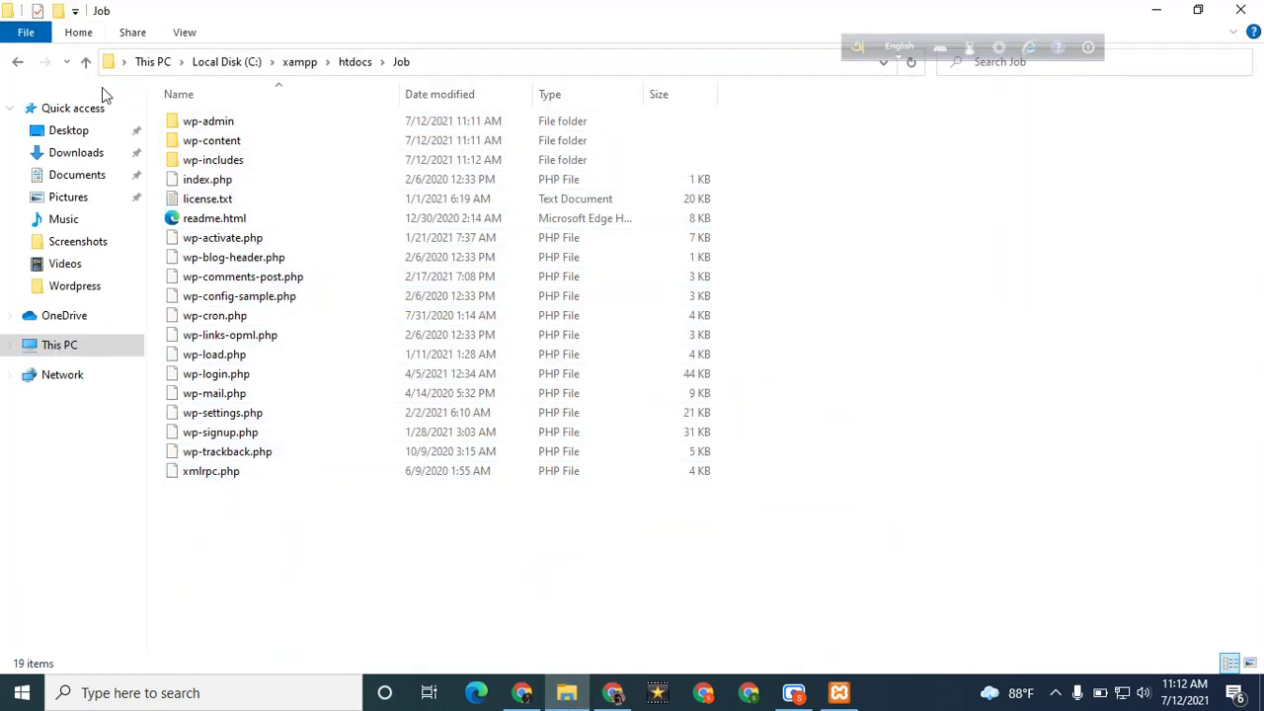
left_click(86, 62)
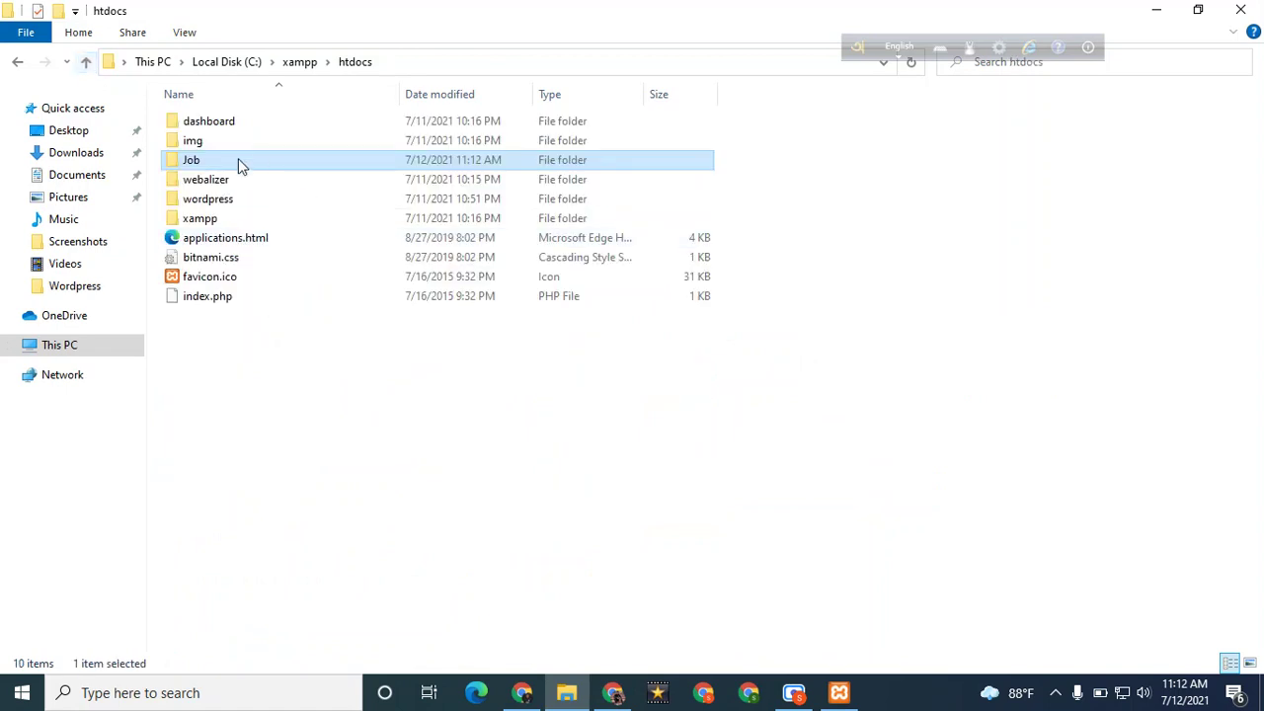
left_click(86, 63)
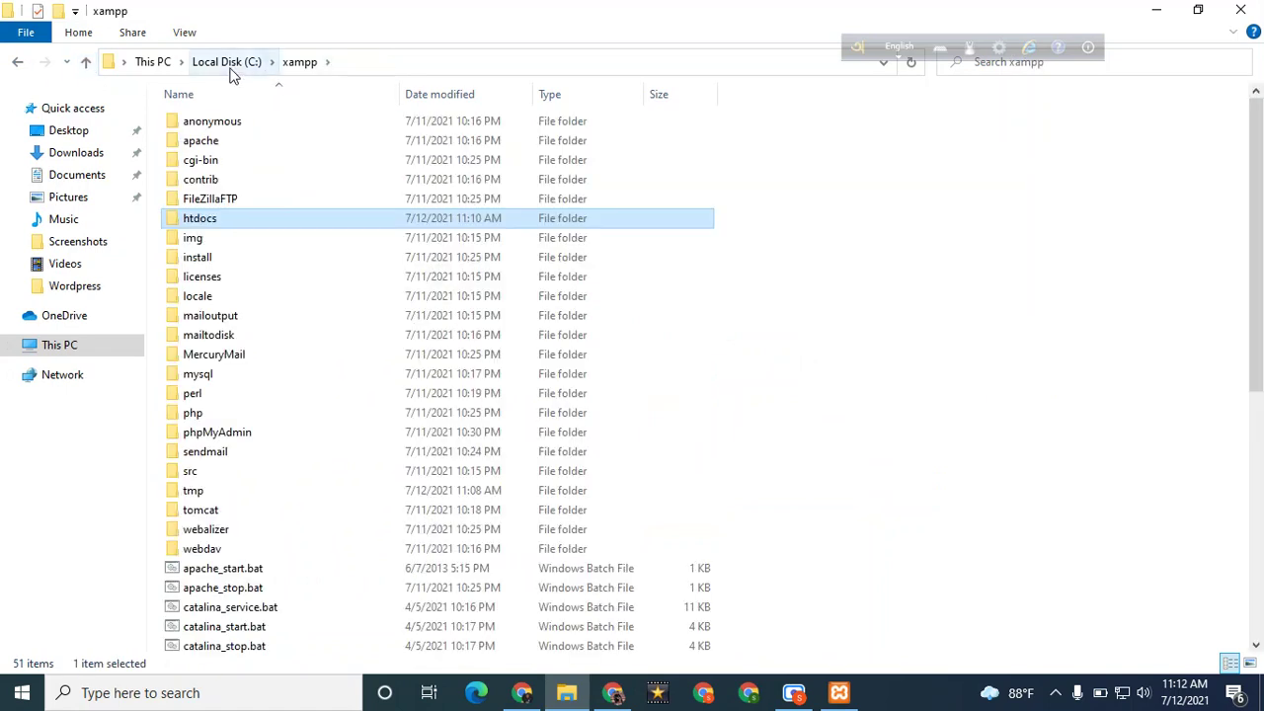
double_click(284, 219)
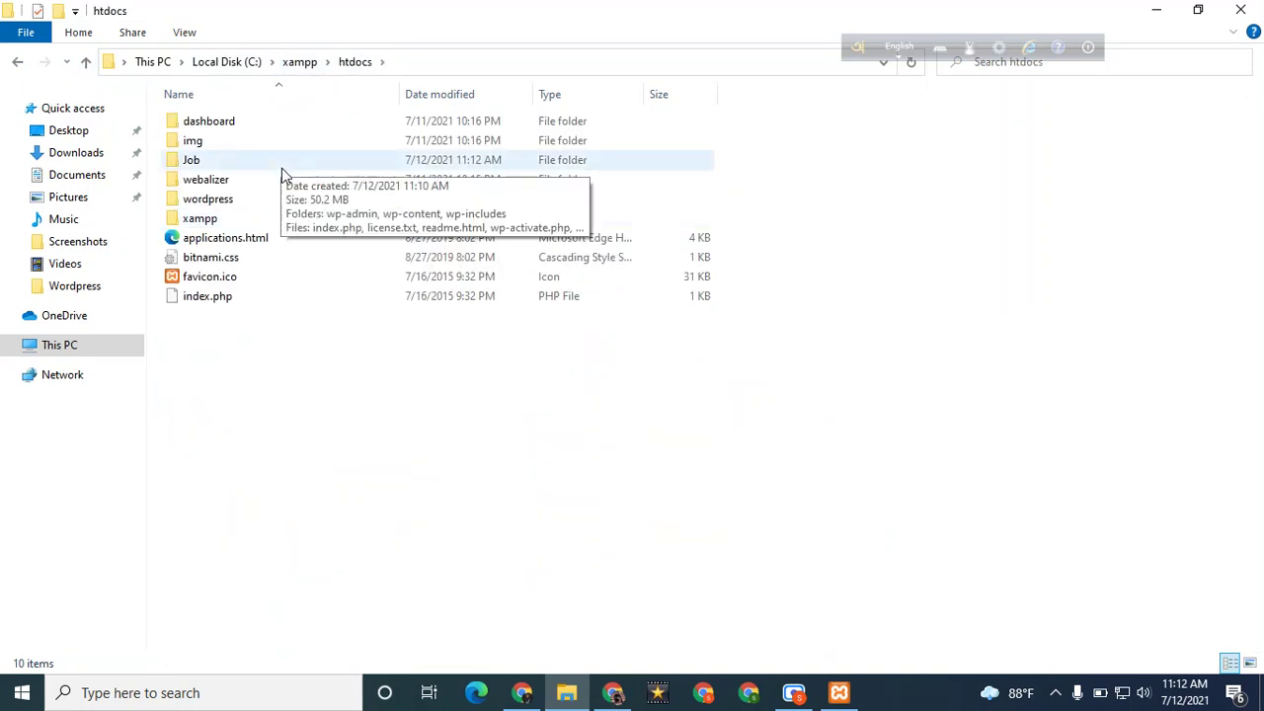
Rename the Job folder to lowercase 'job', then return to the browser
right_click(281, 170)
right_click(247, 164)
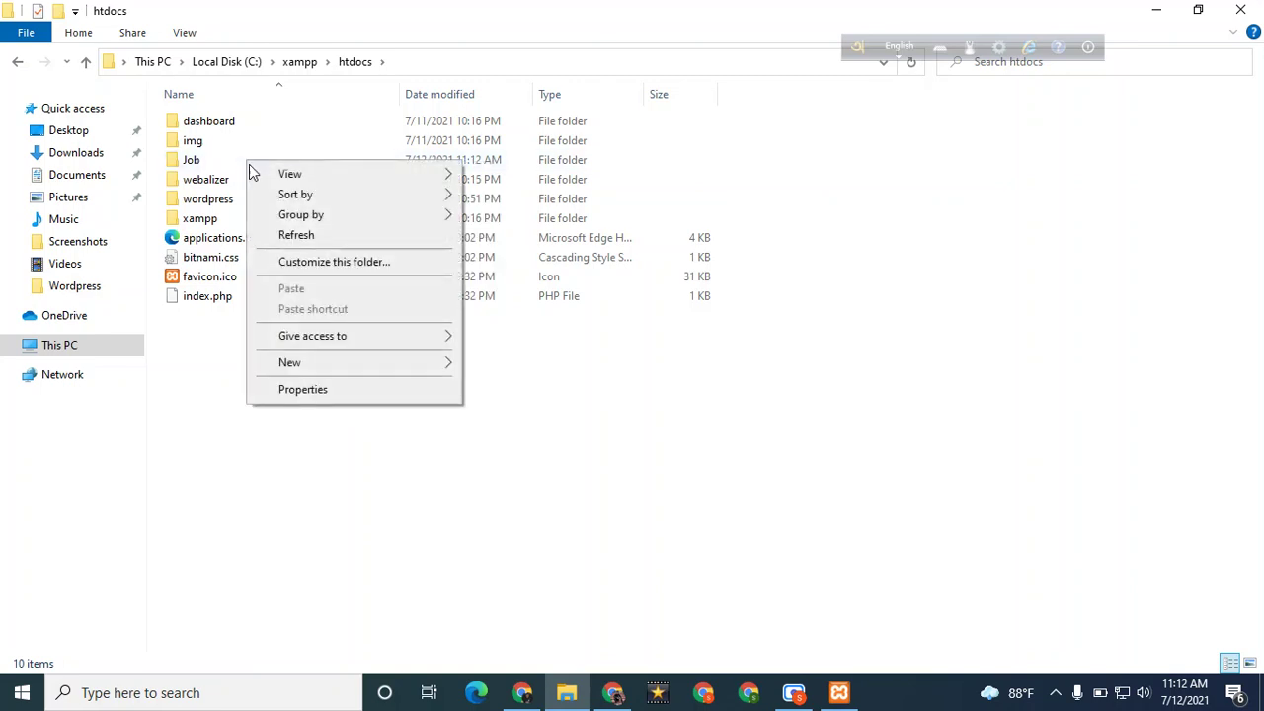
left_click(192, 162)
right_click(192, 162)
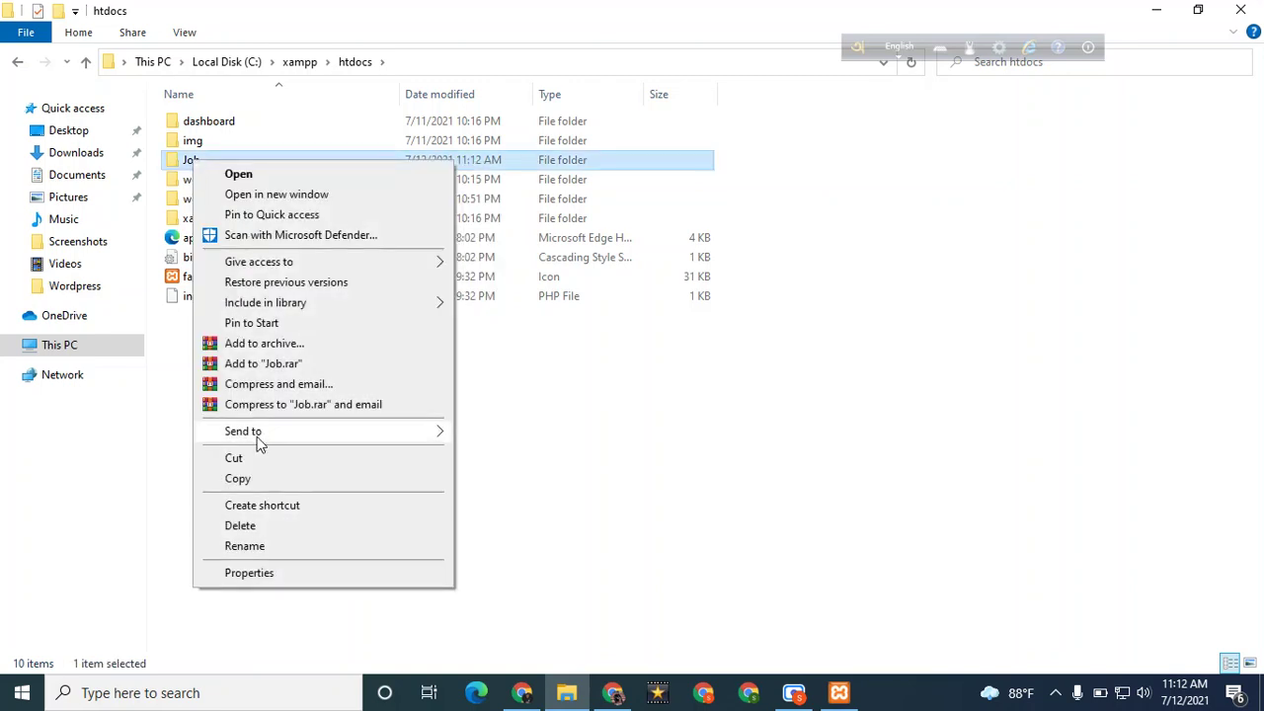
left_click(257, 546)
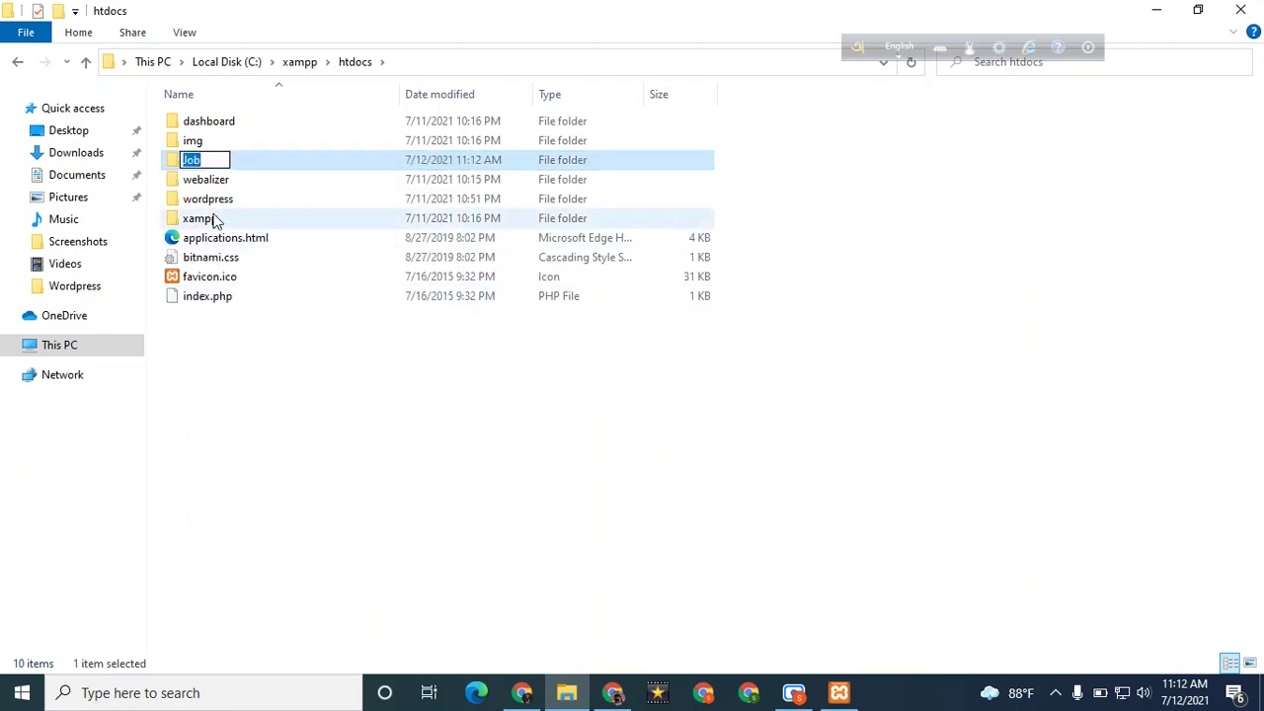
type("job")
key("Return")
left_click(603, 696)
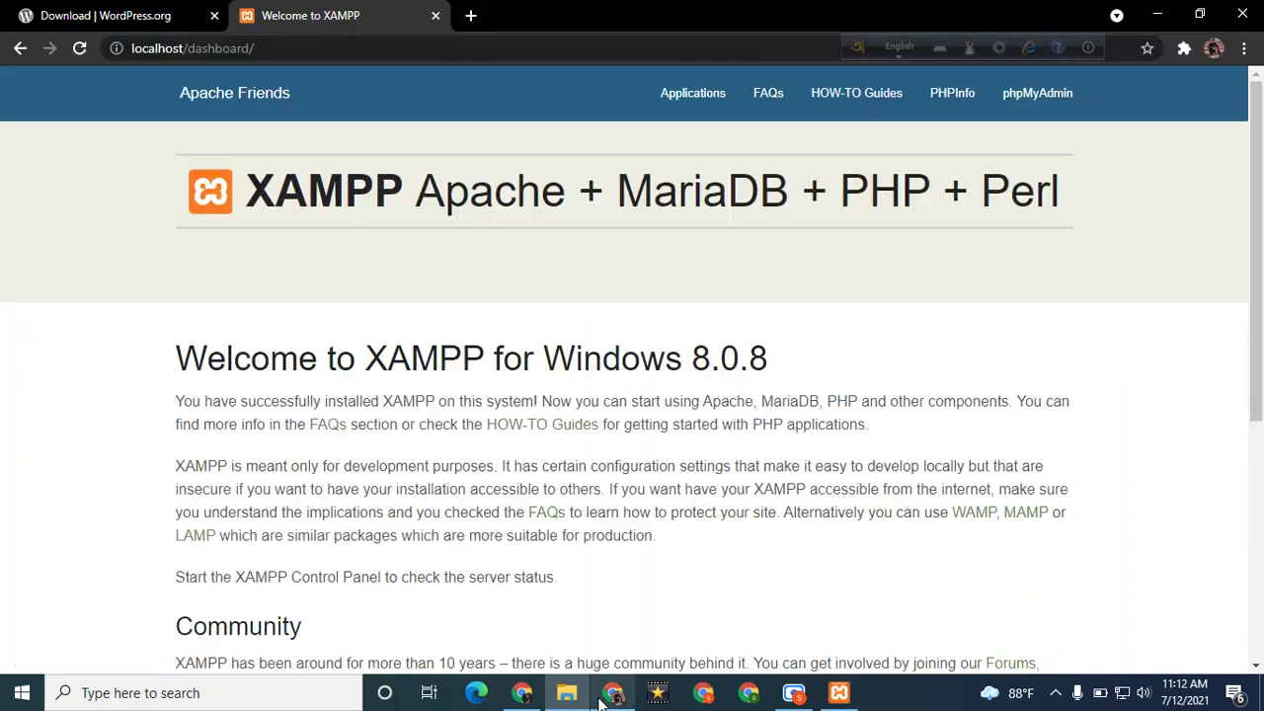
Open phpMyAdmin from the XAMPP dashboard and create a database named 'job'
left_click(1034, 108)
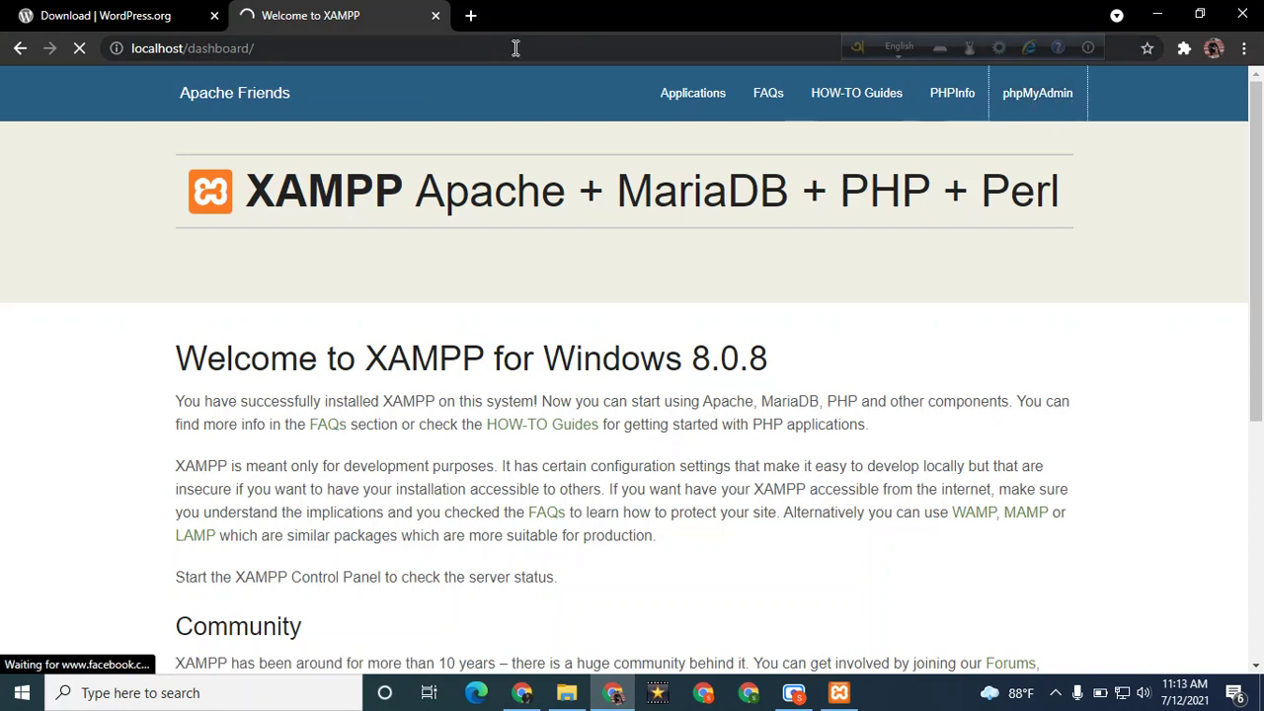
left_click(212, 16)
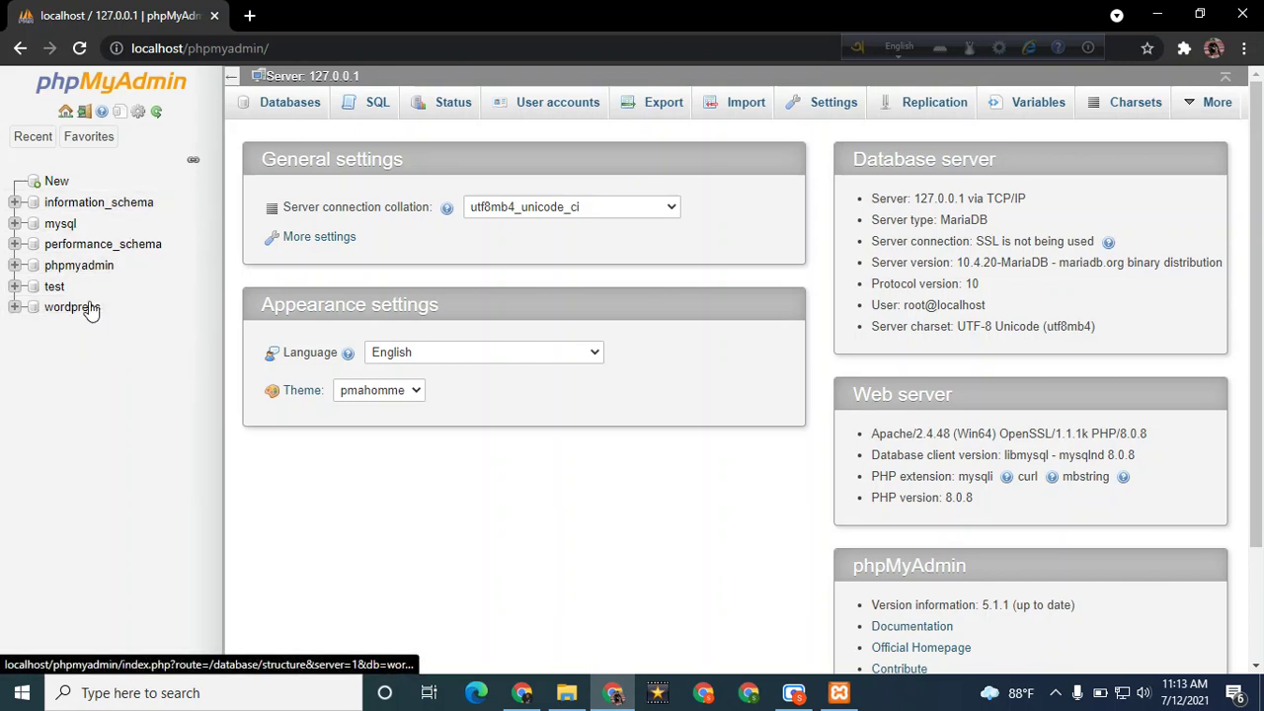
left_click(67, 182)
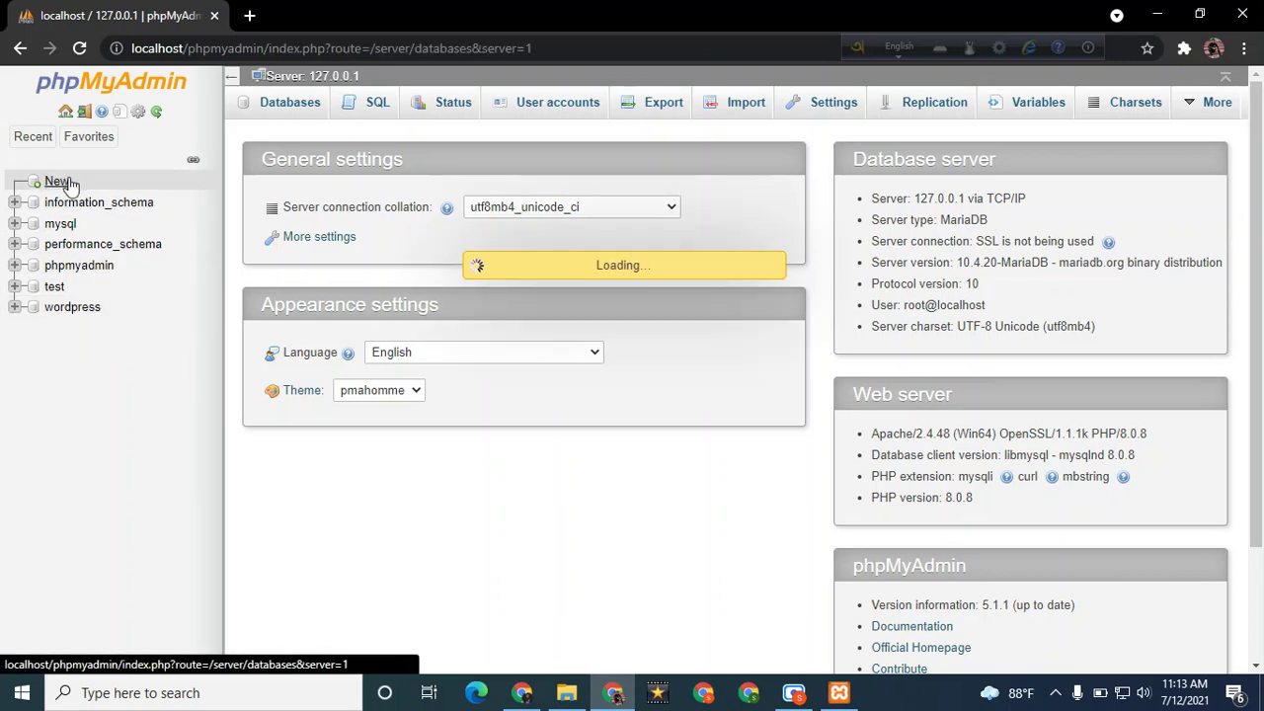
left_click(296, 227)
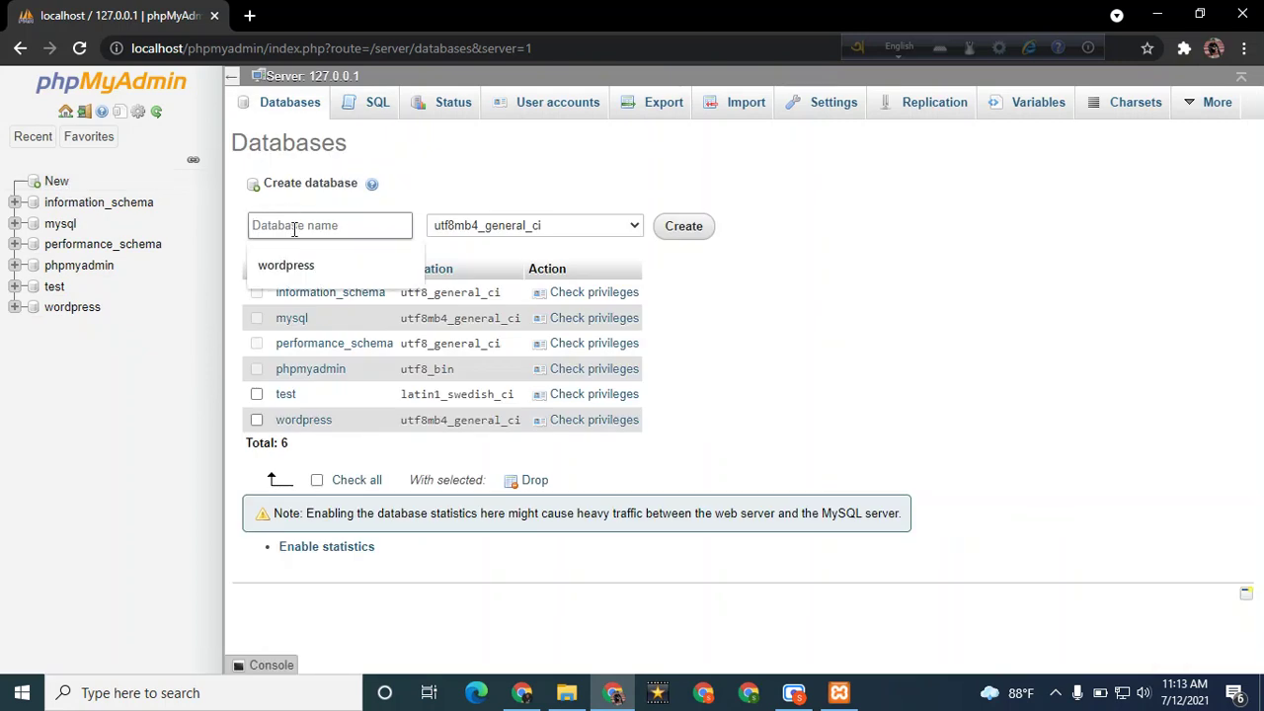
type("job")
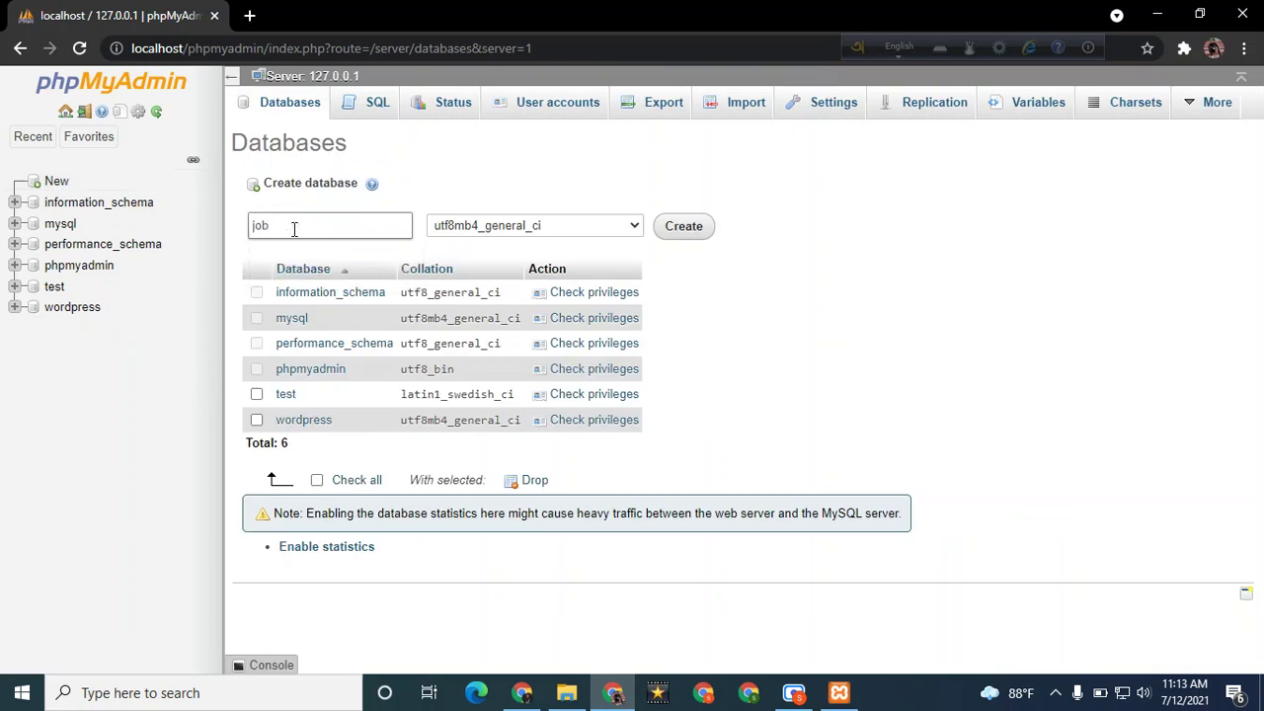
left_click(672, 229)
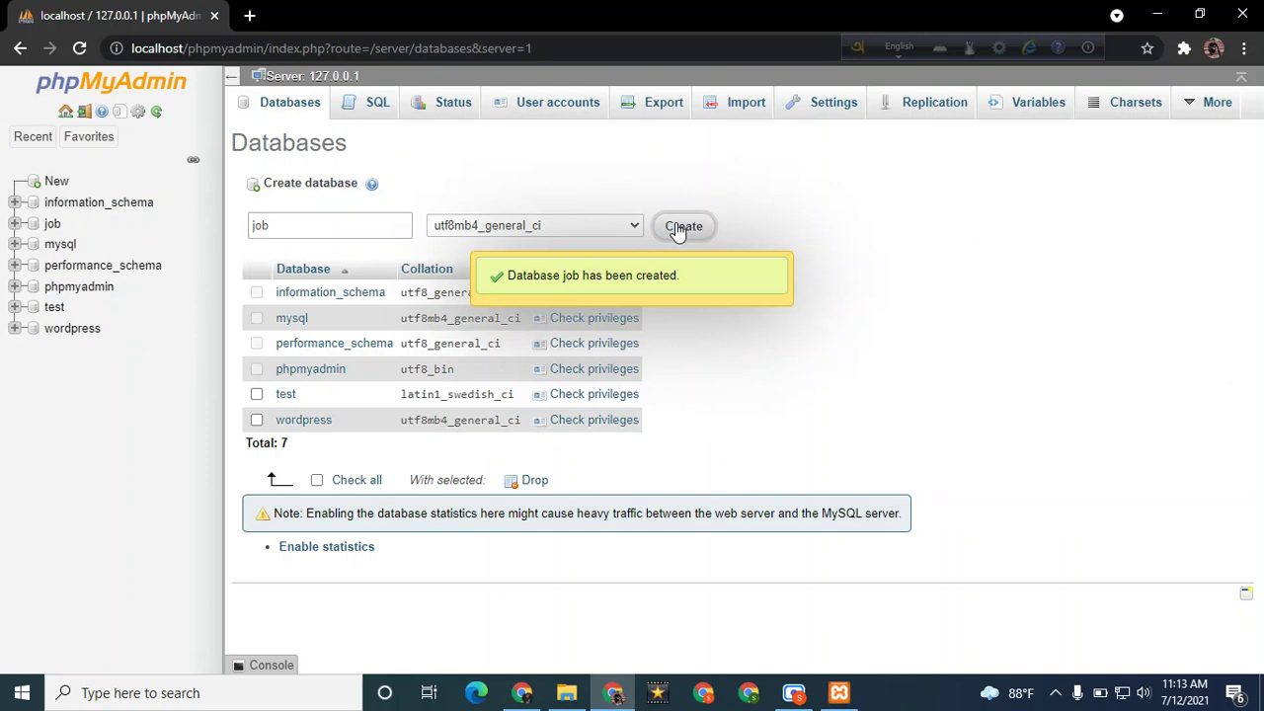
Load localhost/job in a new Chrome tab to reach the WordPress setup language page
left_click(249, 16)
type("loc")
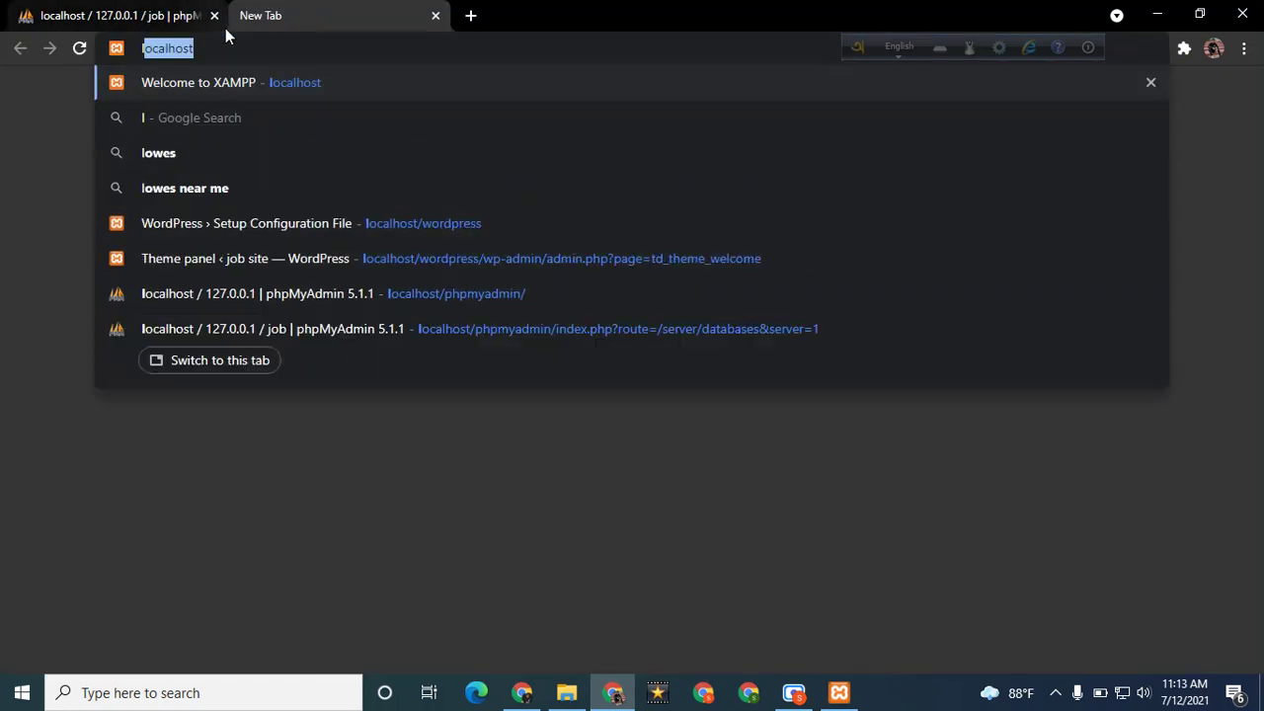
type("alhost/jpo")
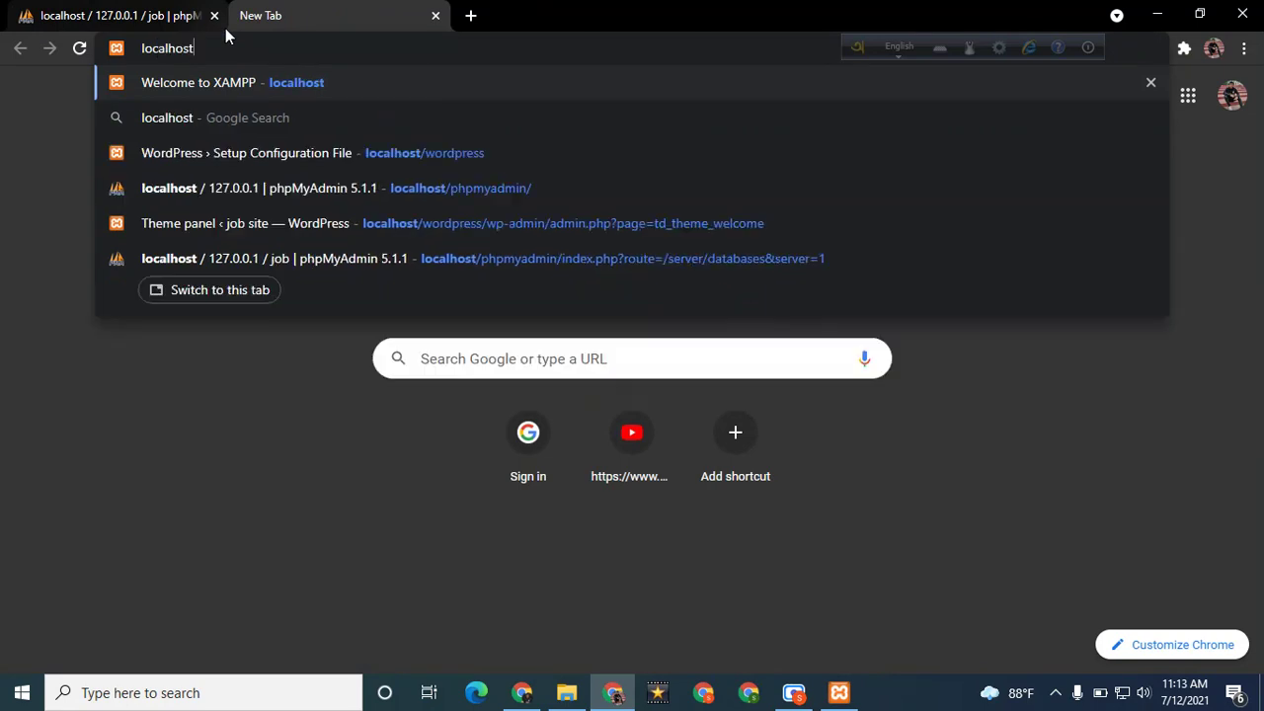
key("BackSpace")
key("BackSpace")
type("ob")
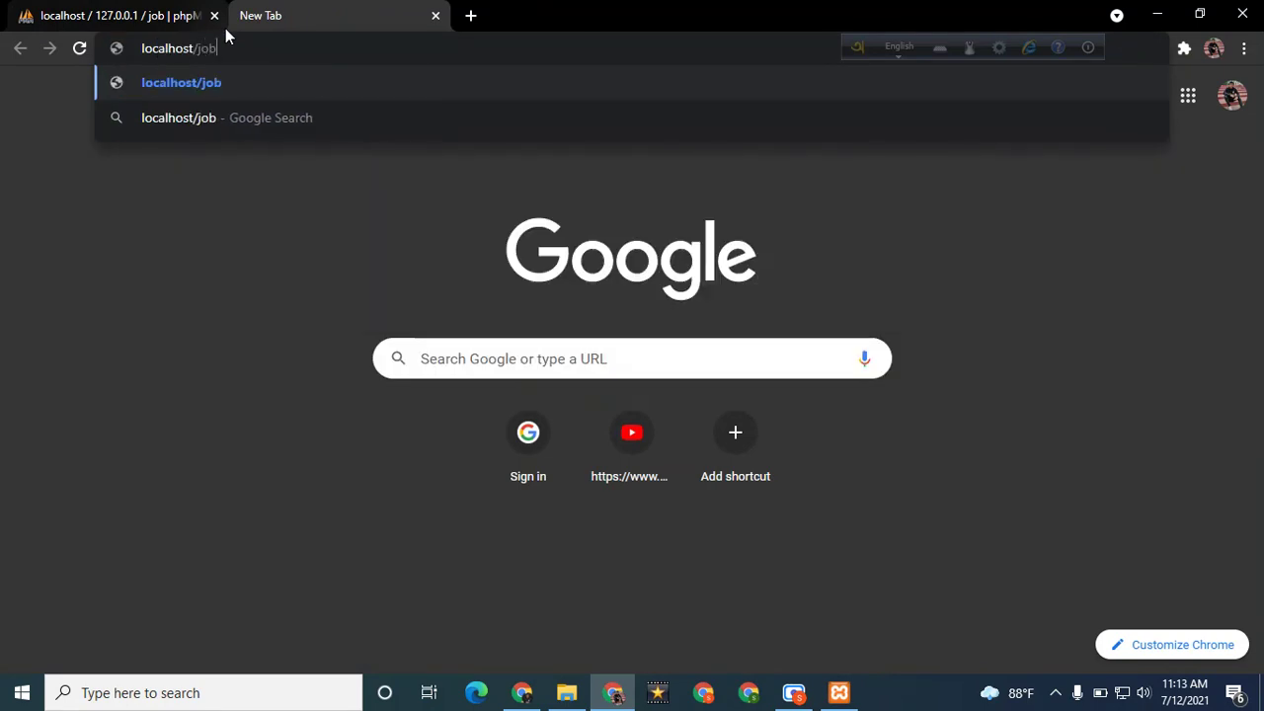
key("Return")
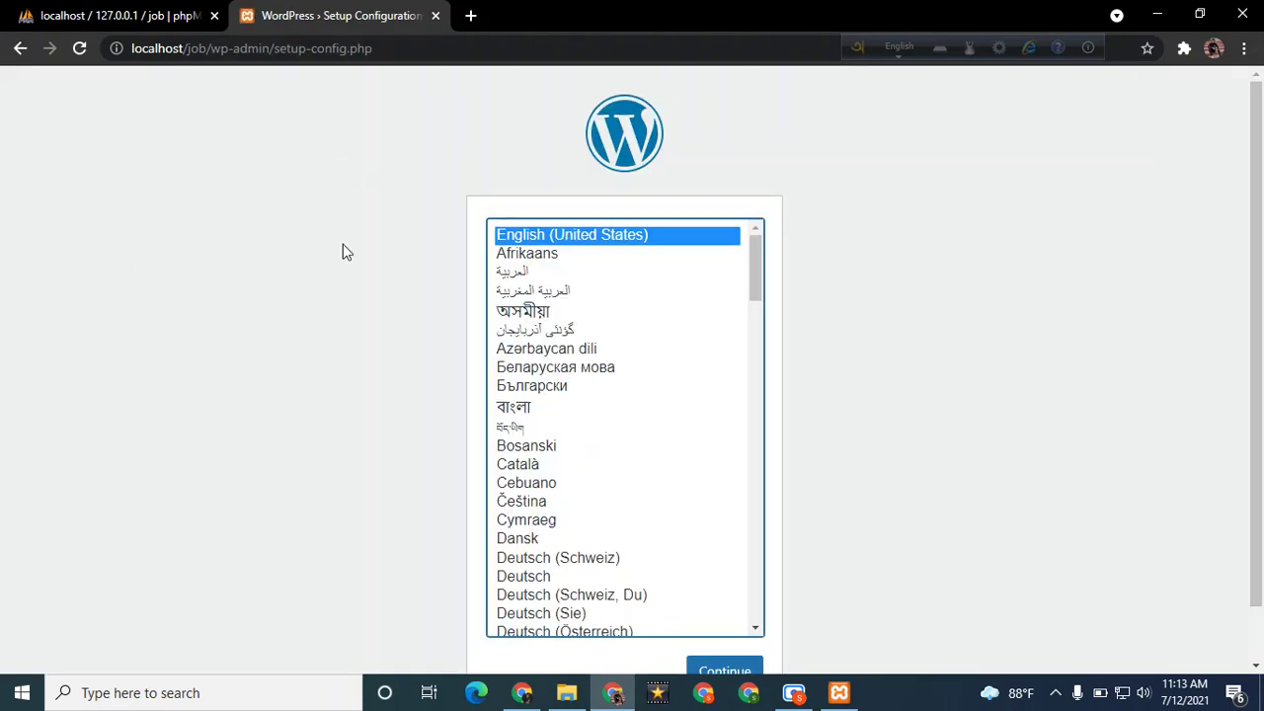
Keep English (United States) and continue to the database connection form
scroll(326, 351, "down", 1)
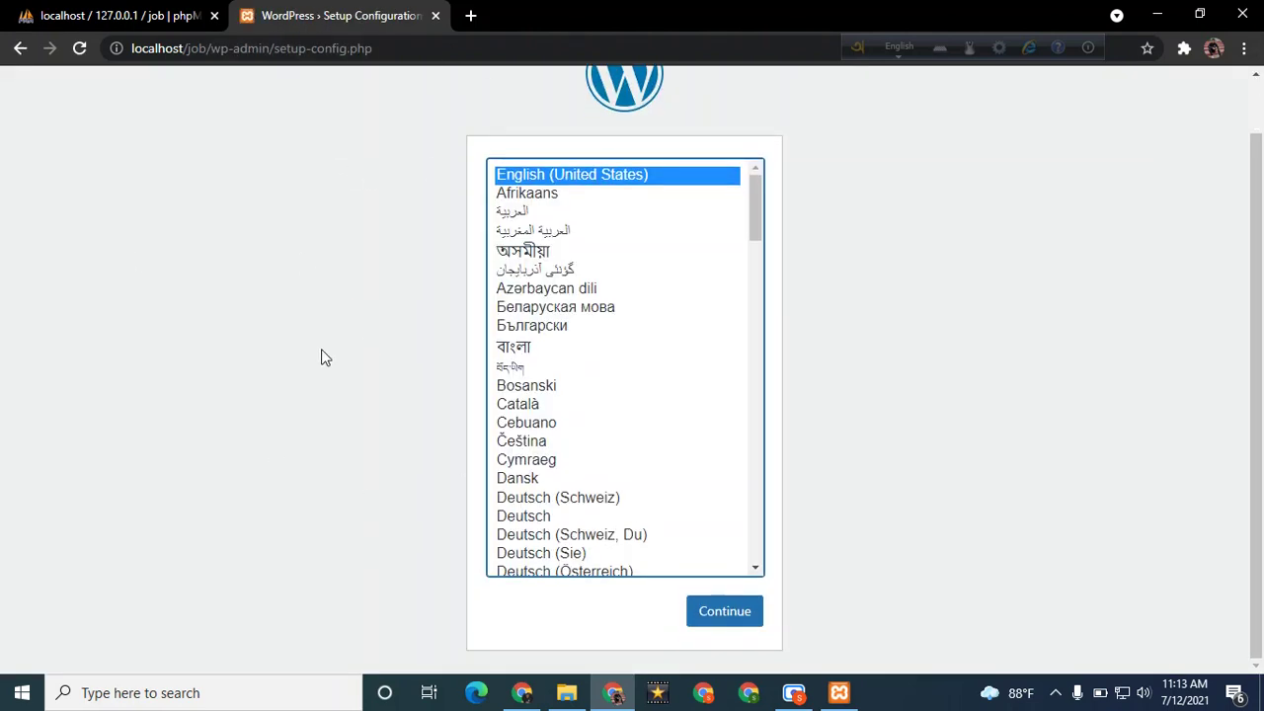
left_click(731, 612)
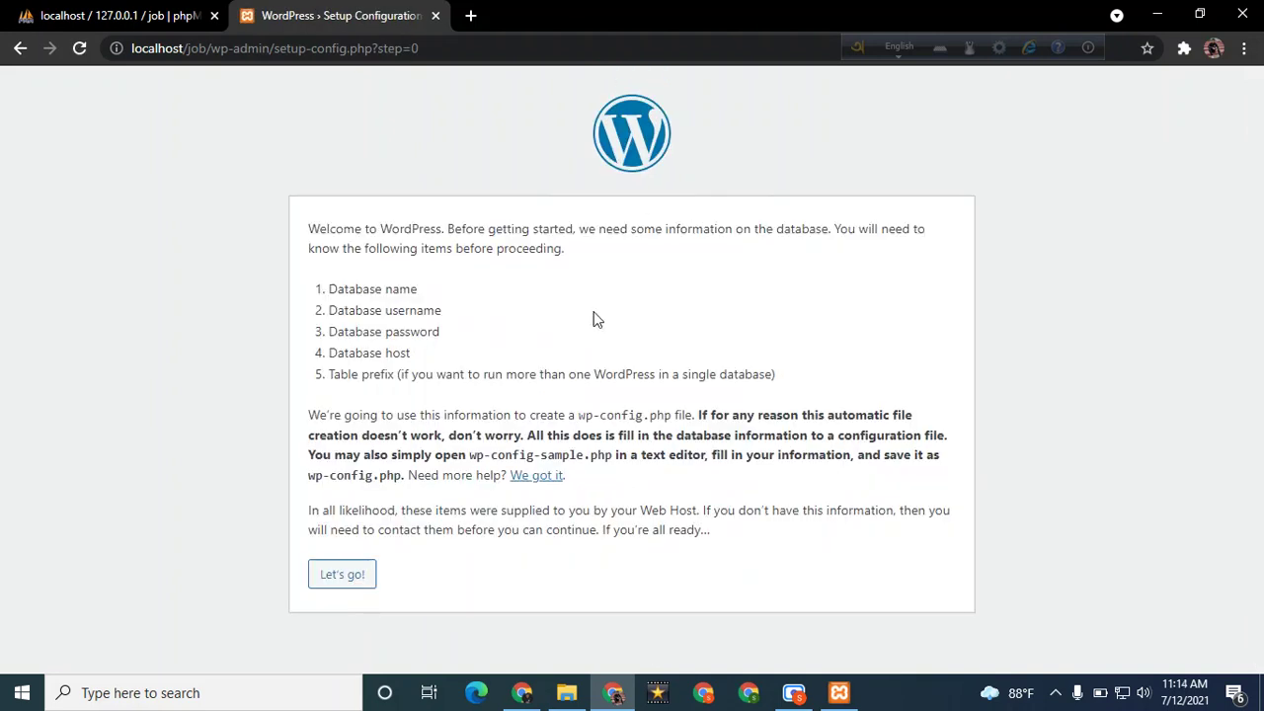
left_click(349, 576)
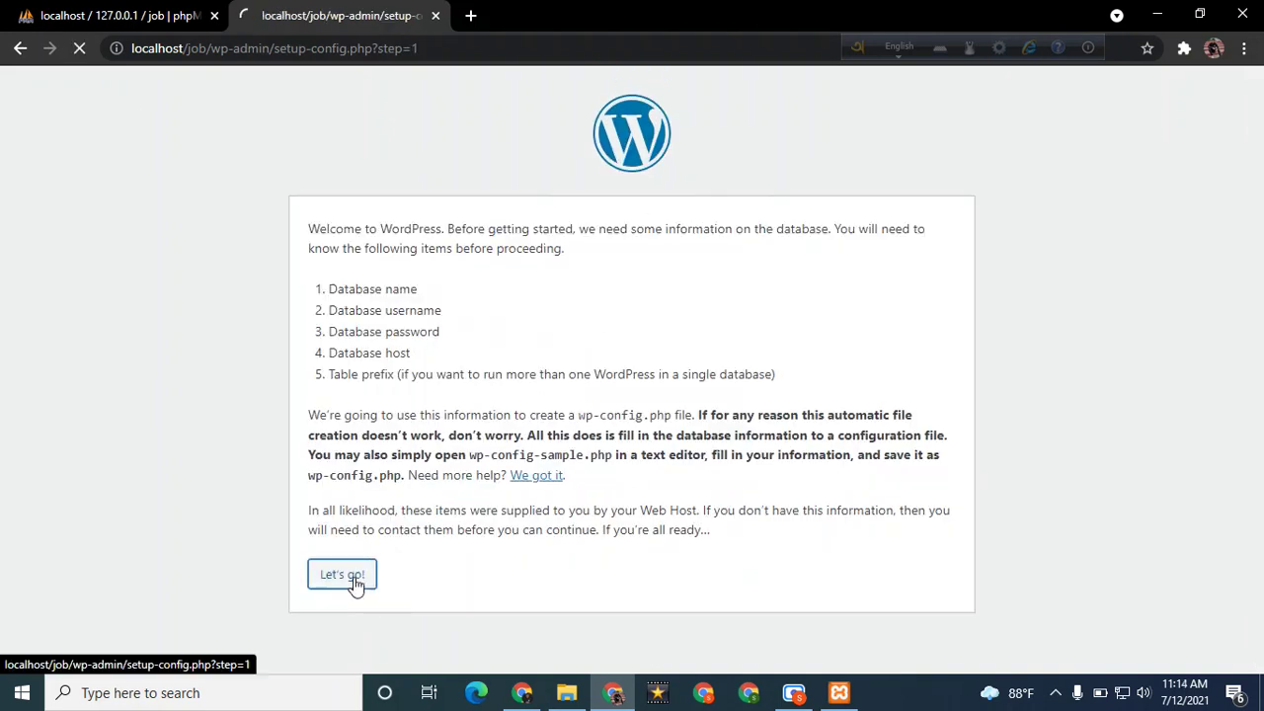
Set the database name to job and username to root, and clear the password field
double_click(544, 284)
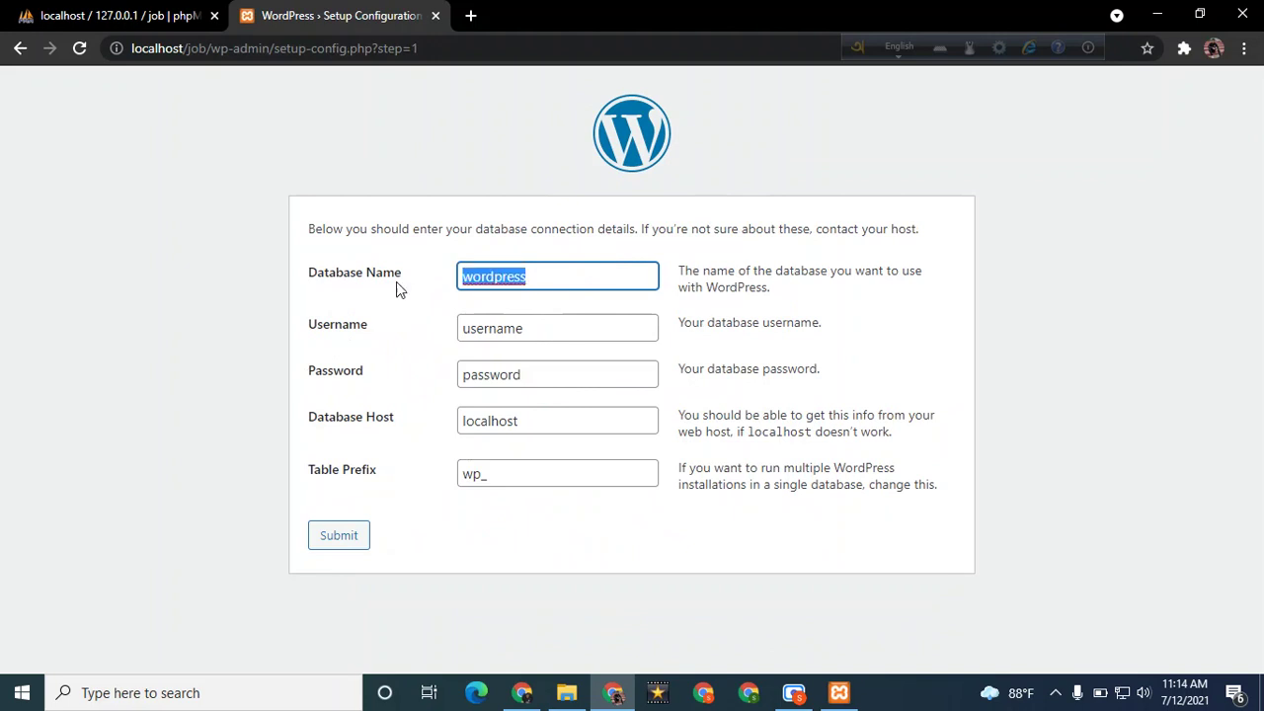
type("job")
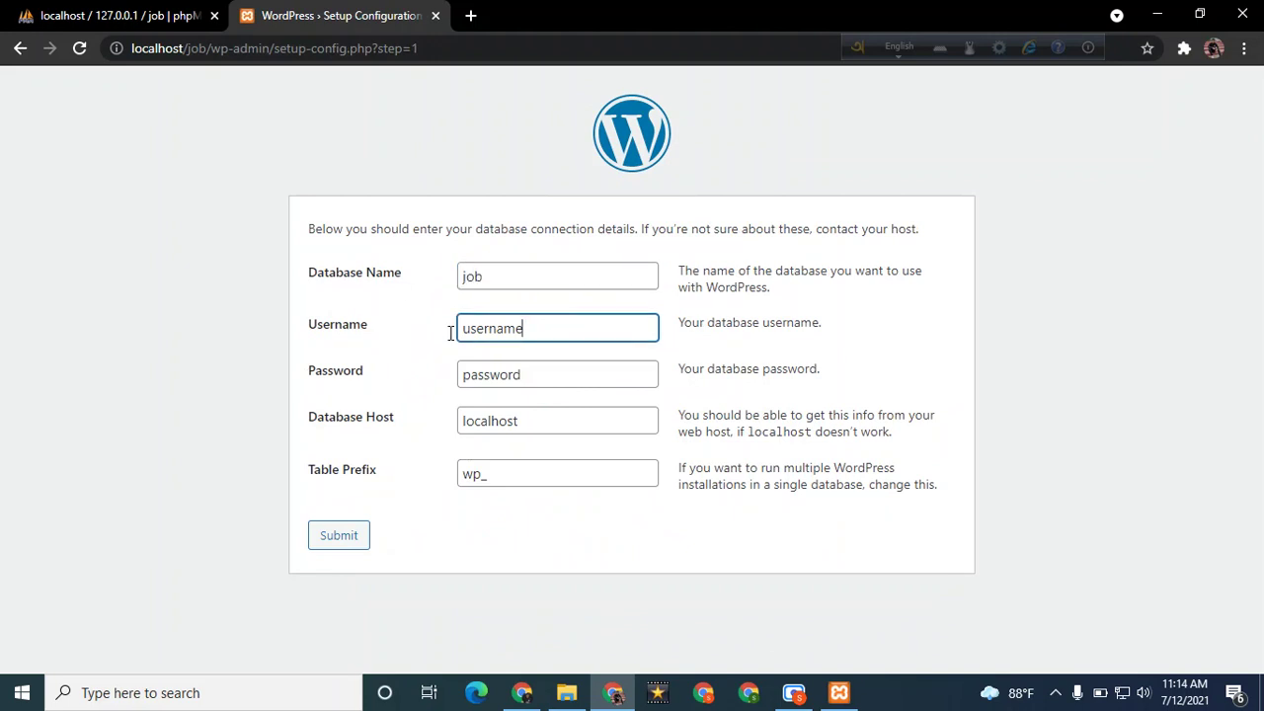
double_click(583, 327)
type("roo")
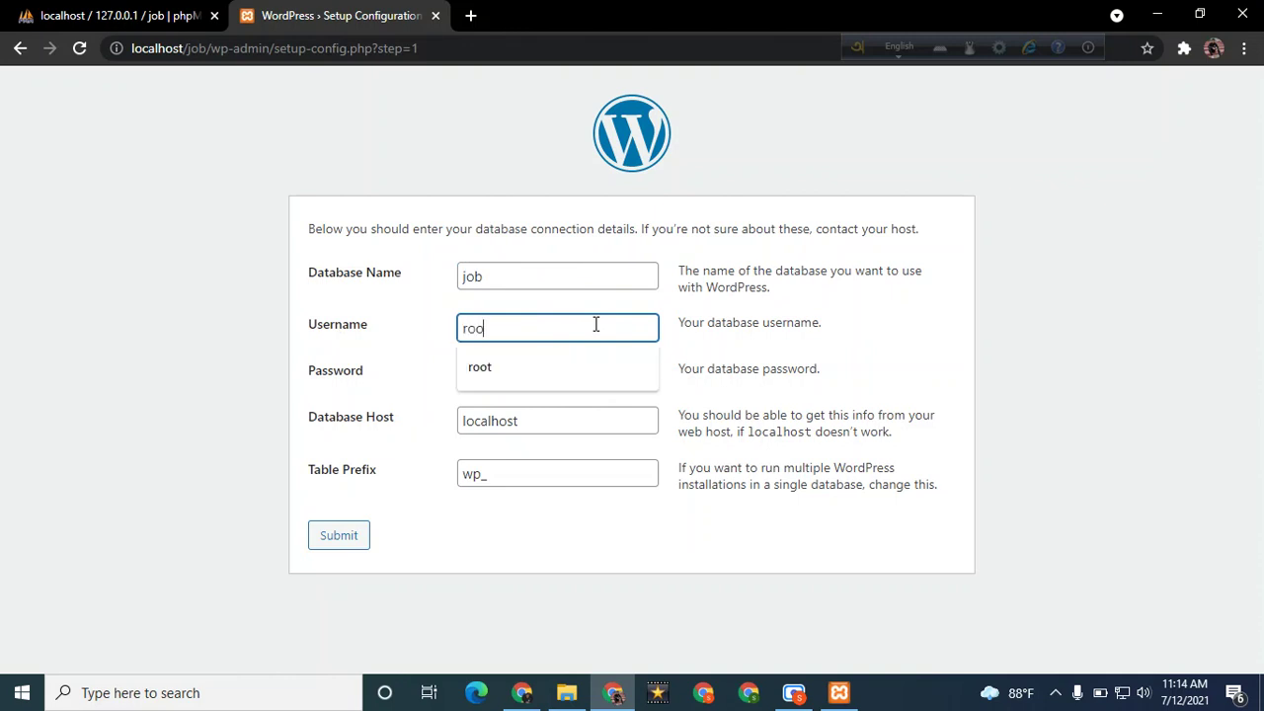
type("t")
left_click_drag(550, 384, 452, 393)
key("BackSpace")
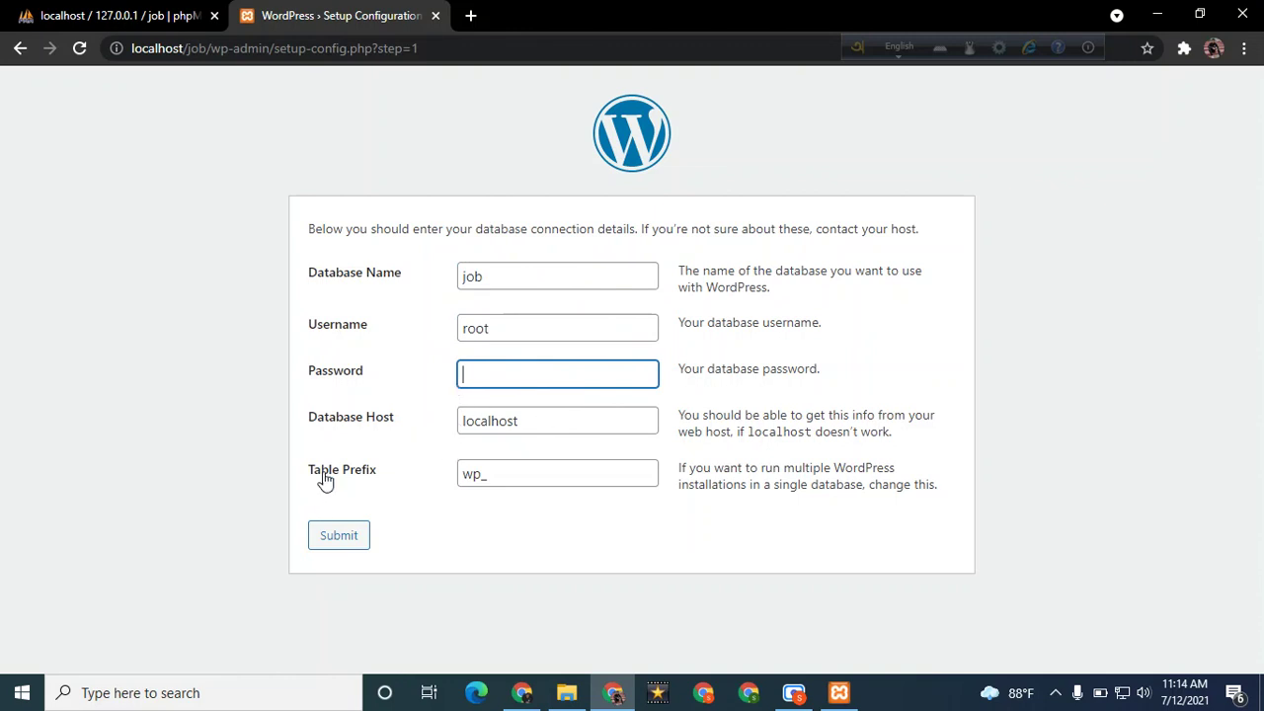
Submit the database details, run the installation and set the site title to 'job site'
left_click(340, 550)
left_click(405, 297)
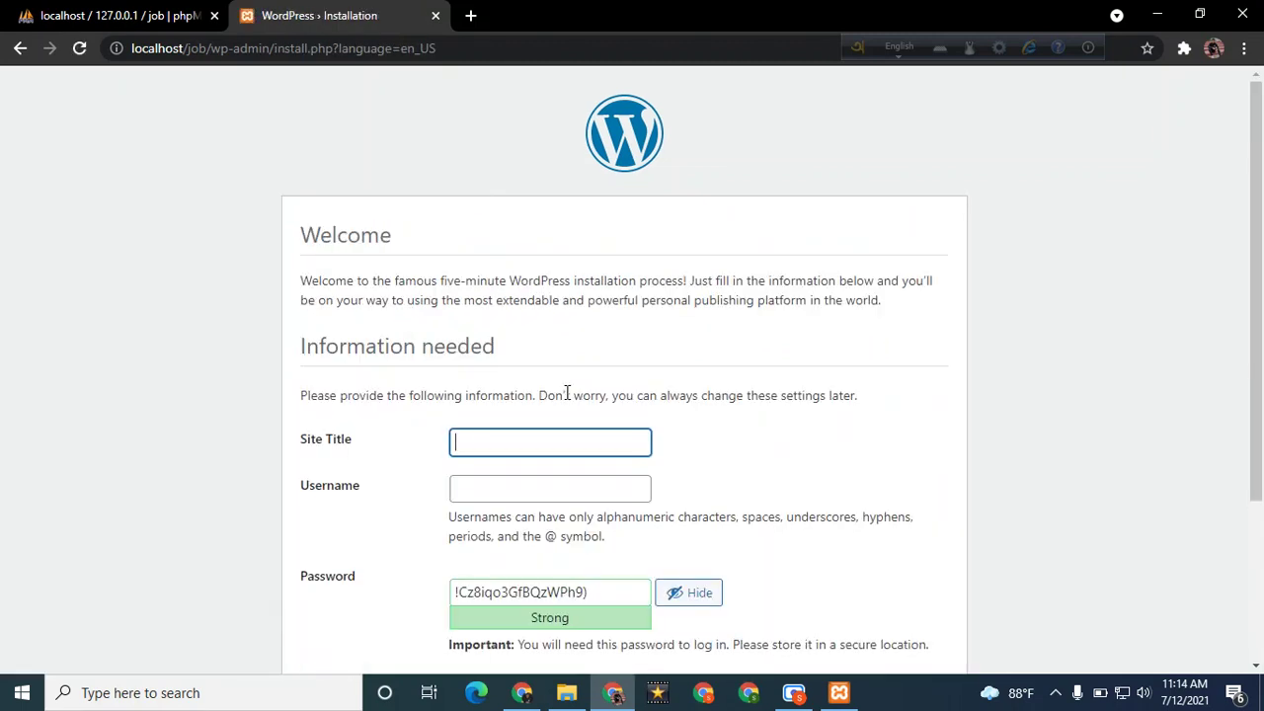
type("job site")
left_click(509, 494)
Enter admin as the administrator username and replace the generated password
left_click(504, 496)
type("lats")
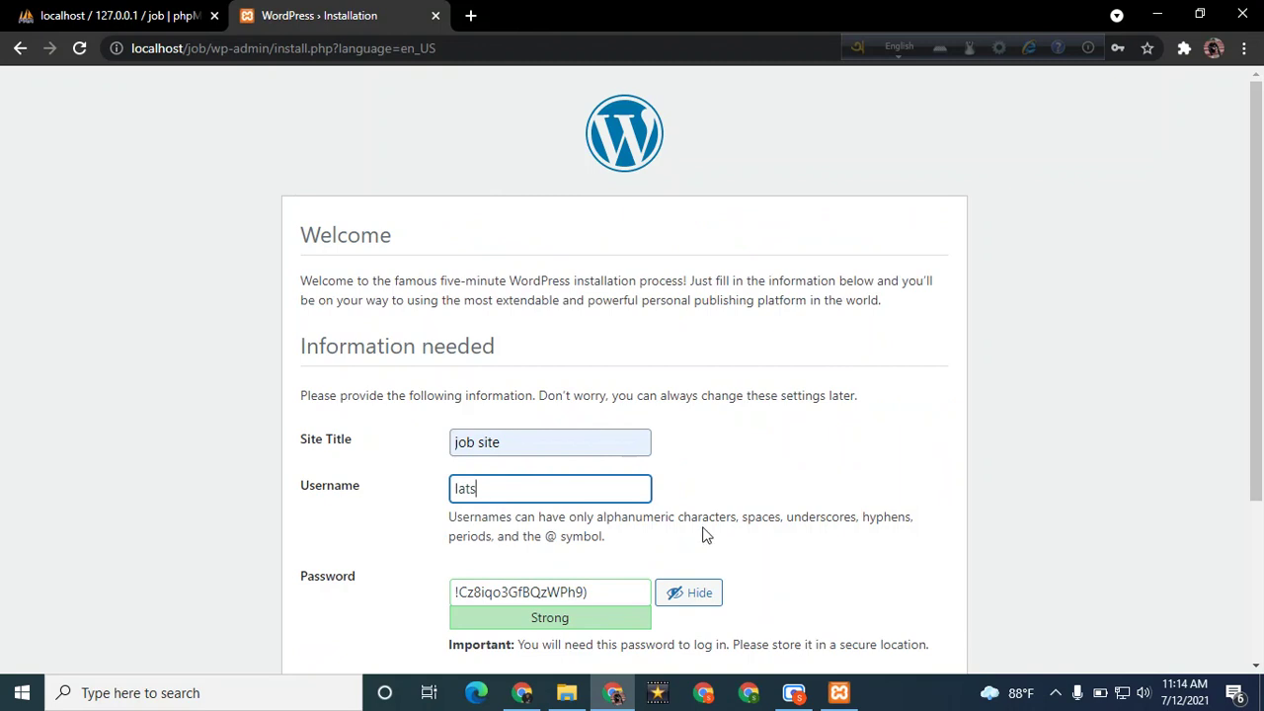
key("BackSpace")
type("admin")
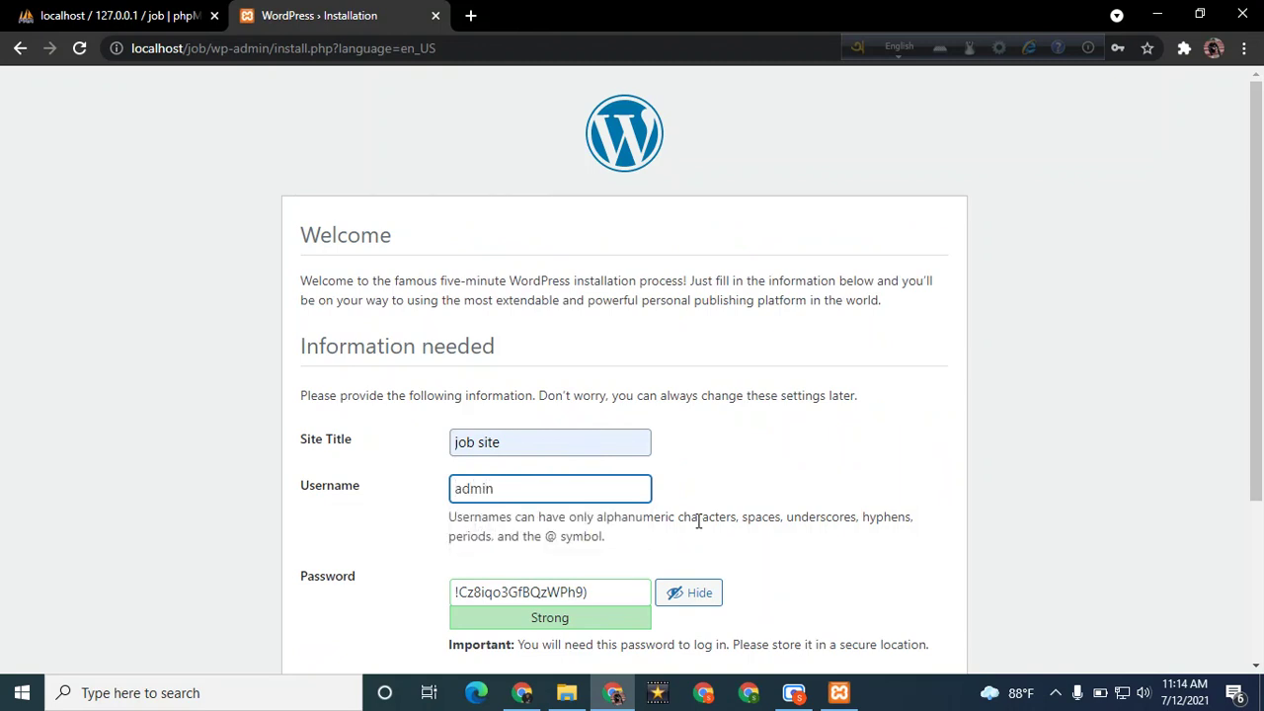
key("ctrl+a")
left_click(605, 593)
key("ctrl+a")
type("admin")
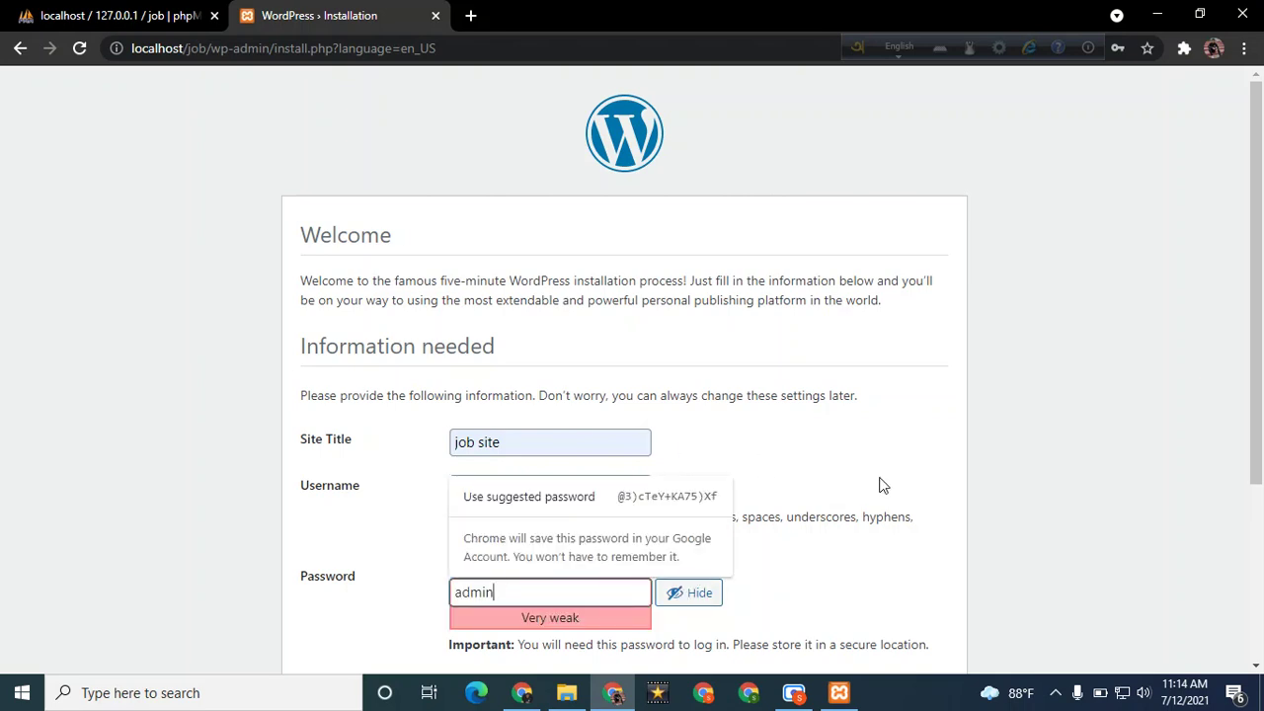
Confirm the weak password, autofill the admin email, discourage search engines, install WordPress, and close phpMyAdmin
scroll(850, 484, "down", 3)
left_click(458, 425)
left_click(474, 458)
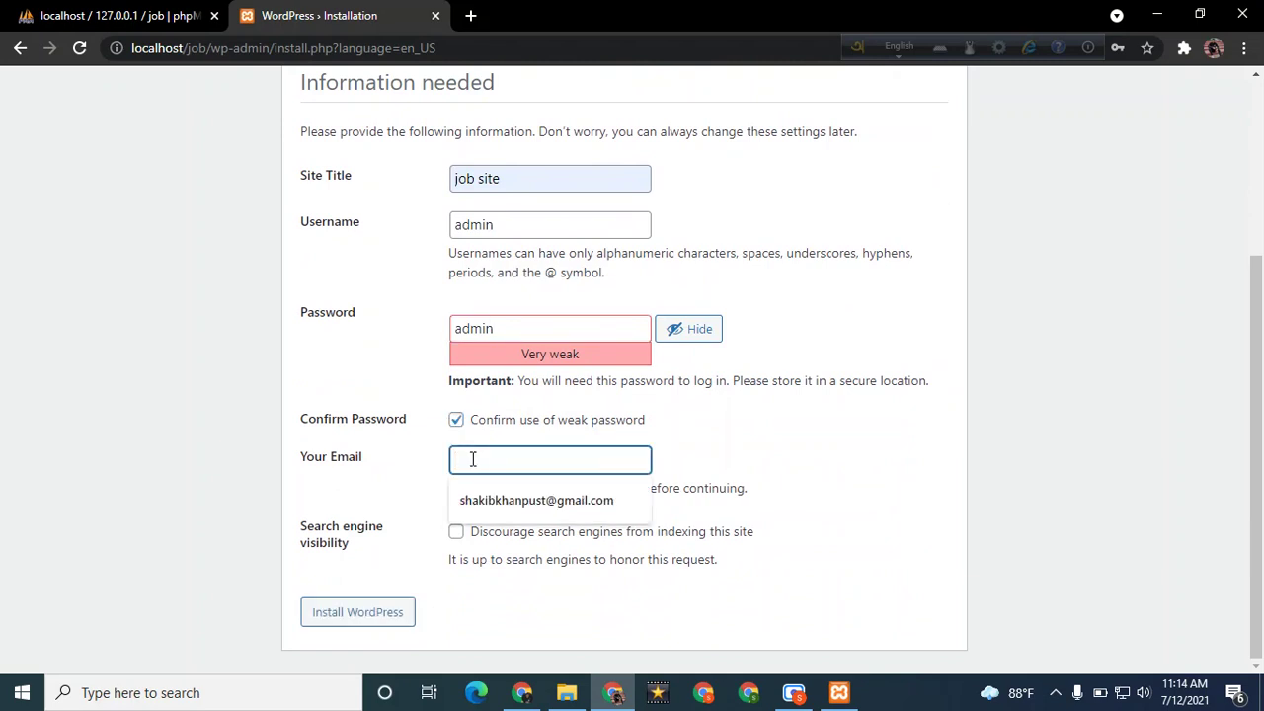
left_click(486, 500)
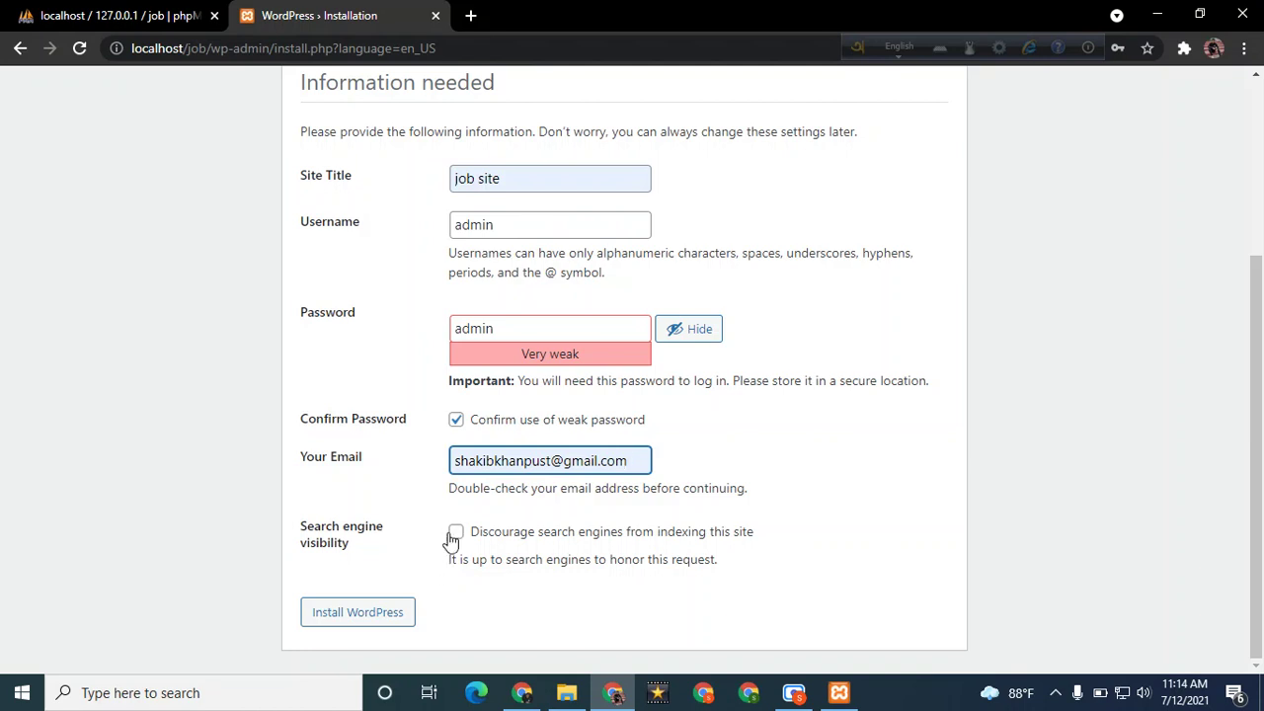
left_click(456, 532)
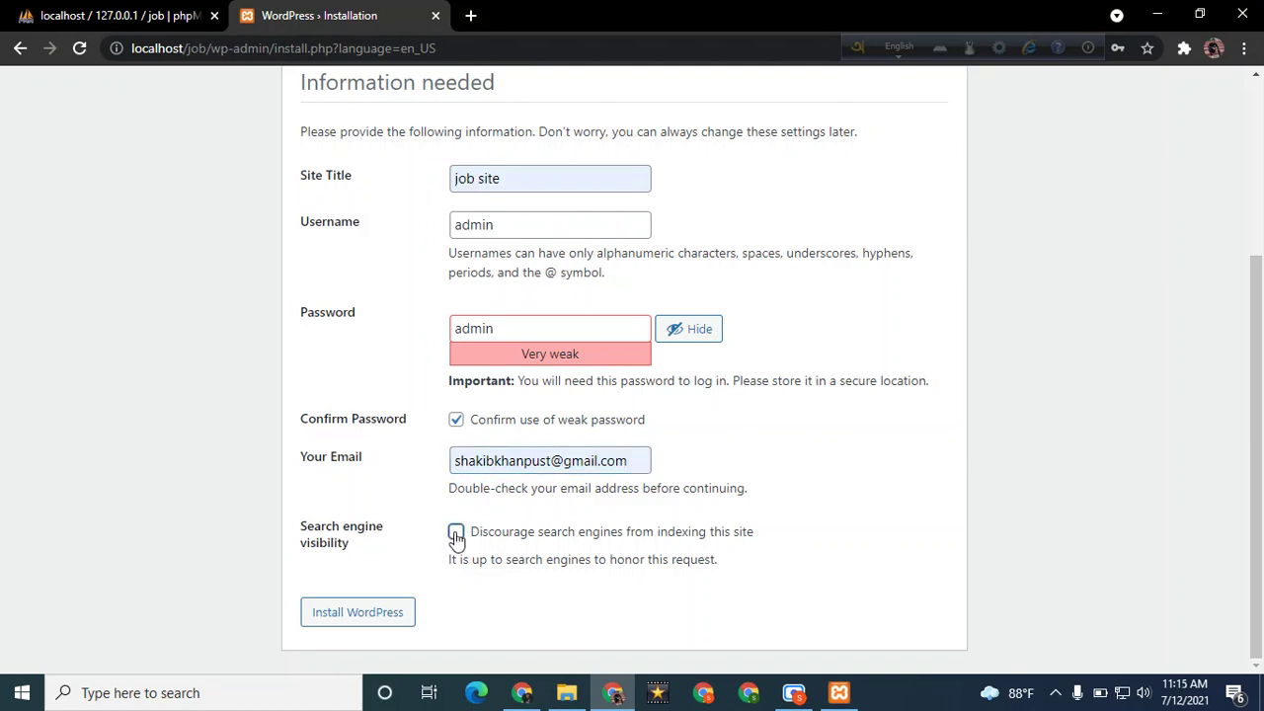
left_click(380, 616)
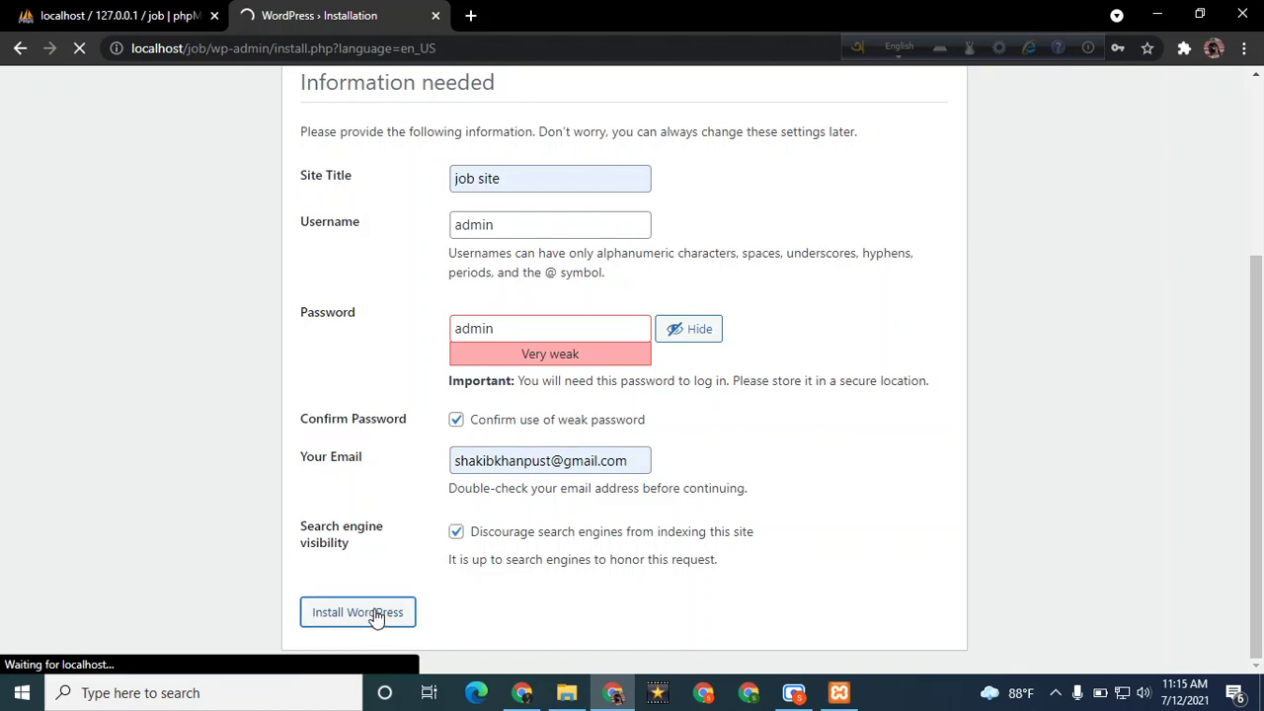
scroll(376, 614, "up", 1)
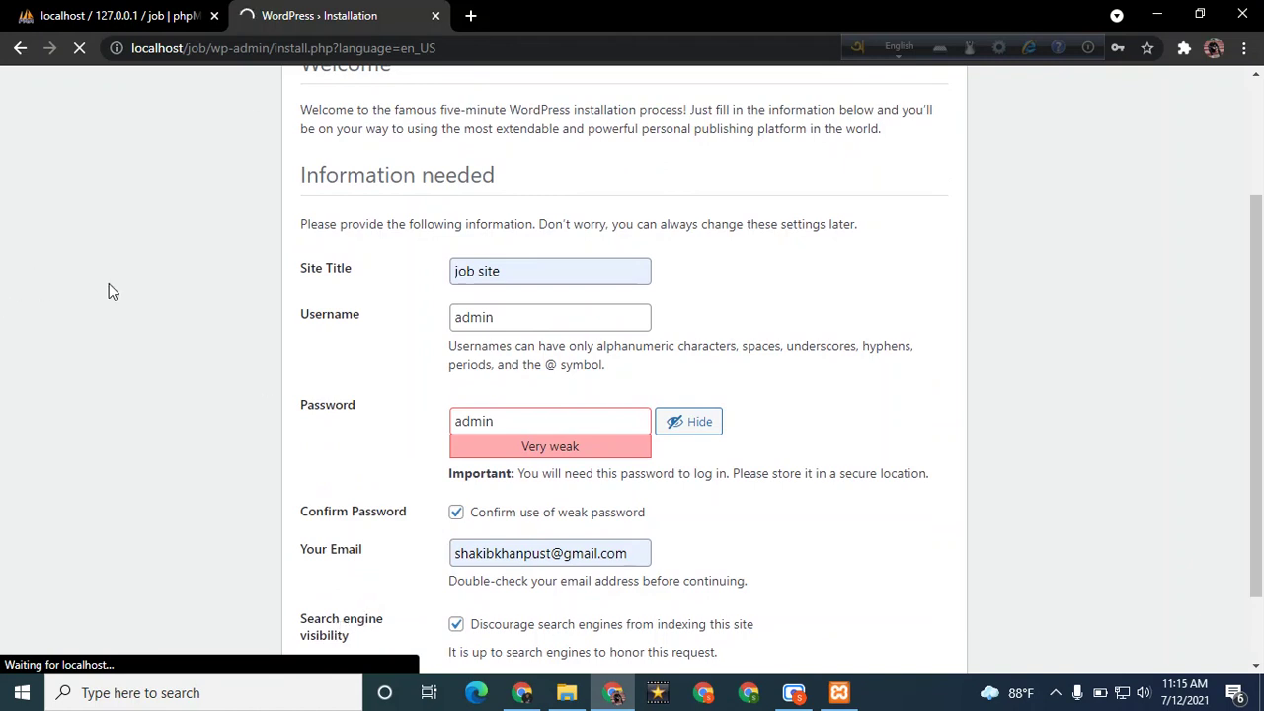
left_click(214, 16)
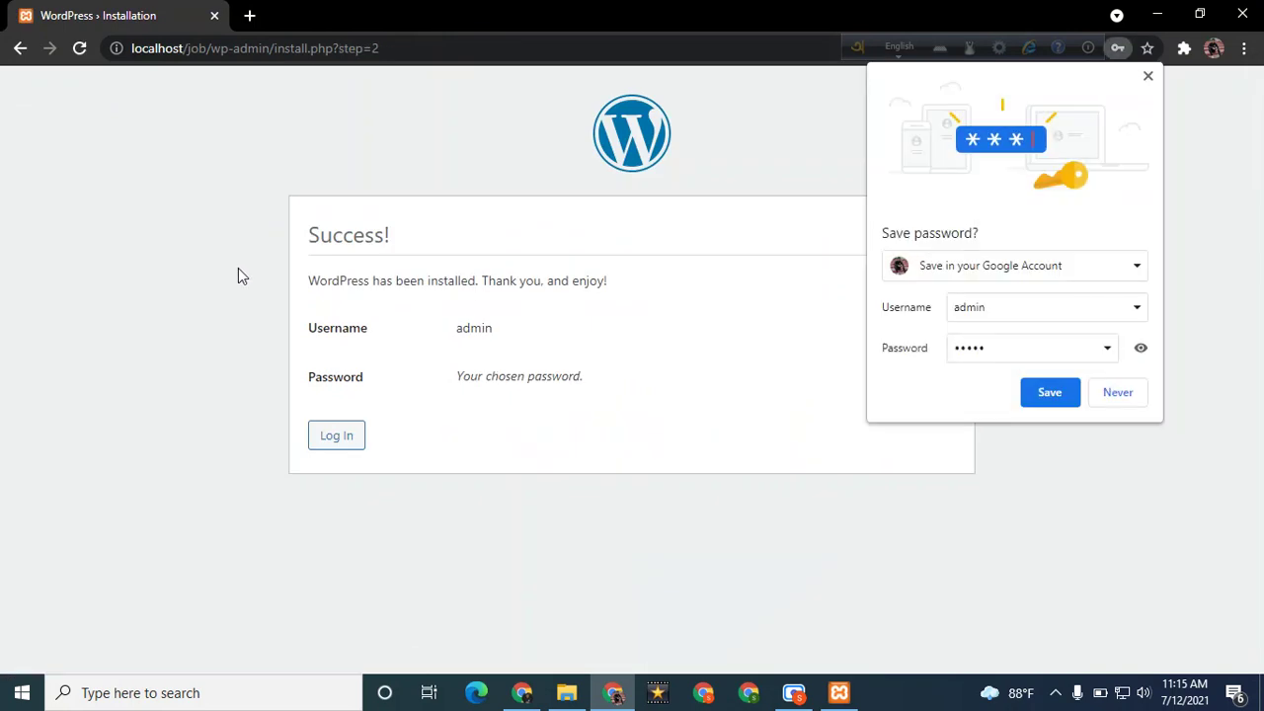
Dismiss the save-password prompt and log in with the saved admin username and account password
left_click(785, 316)
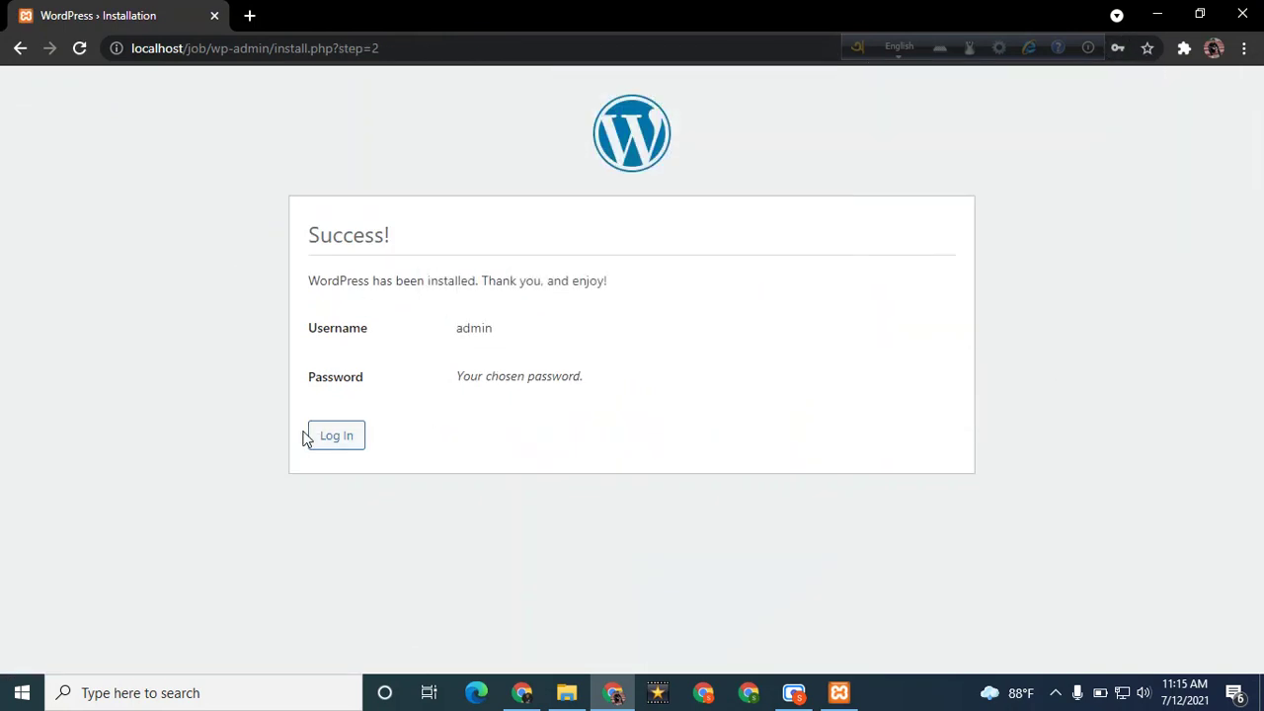
left_click(340, 441)
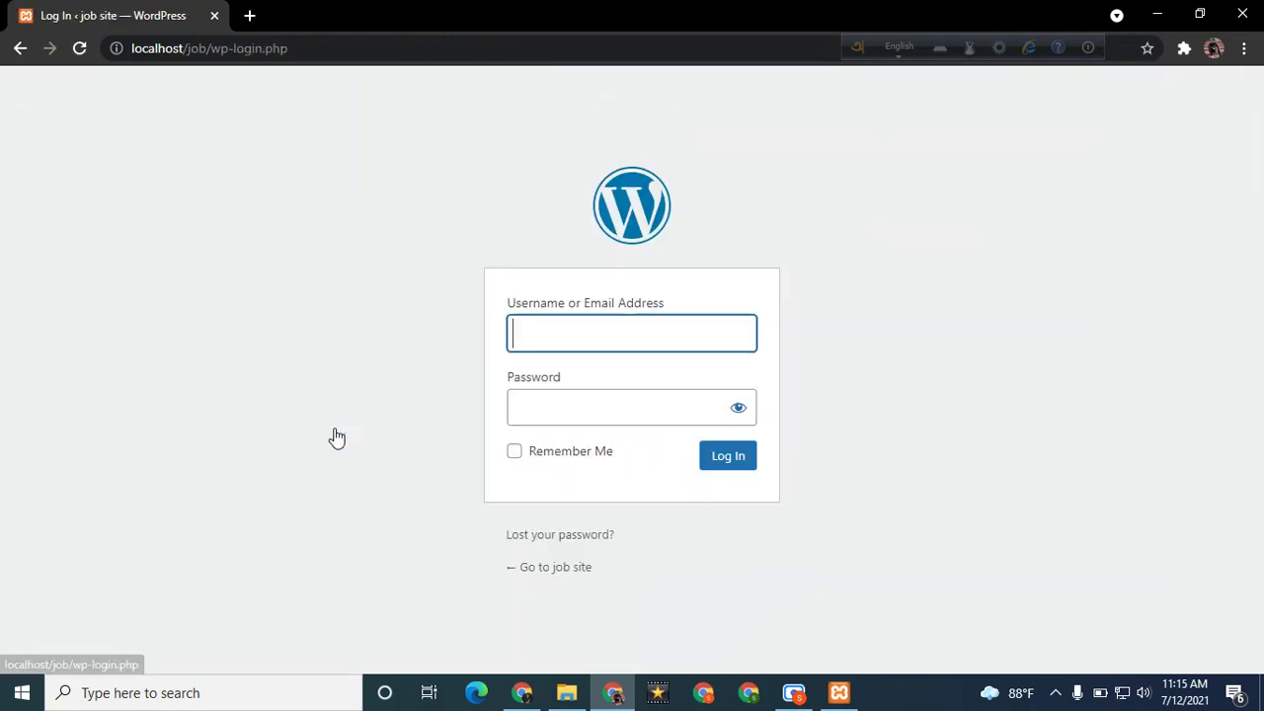
left_click(614, 349)
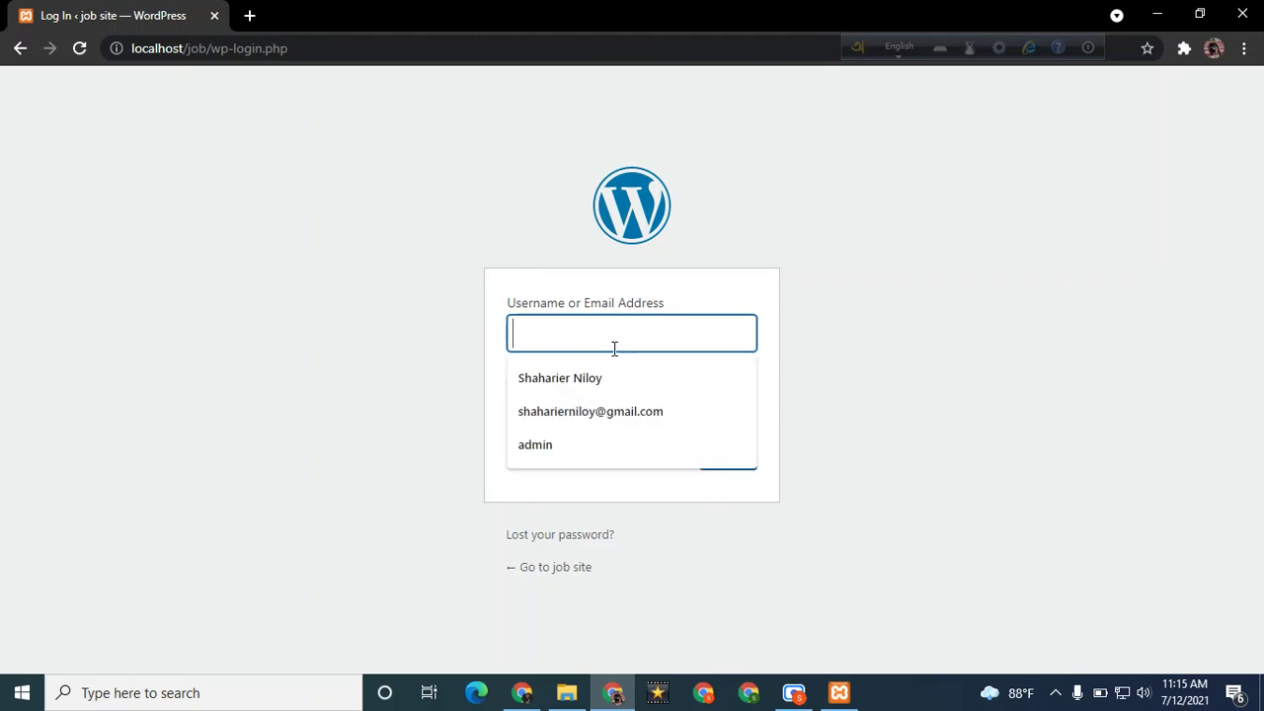
key("Down")
key("Down")
key("Down")
key("Return")
left_click(642, 405)
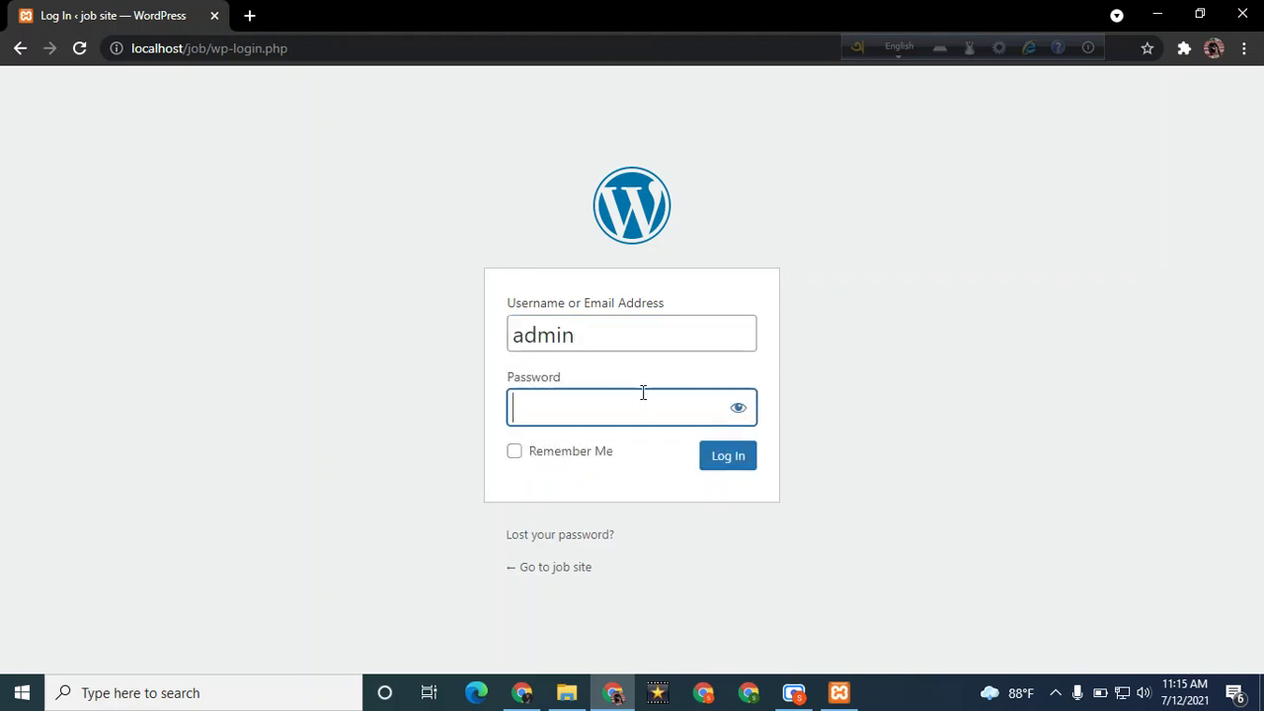
type("admin")
left_click(727, 468)
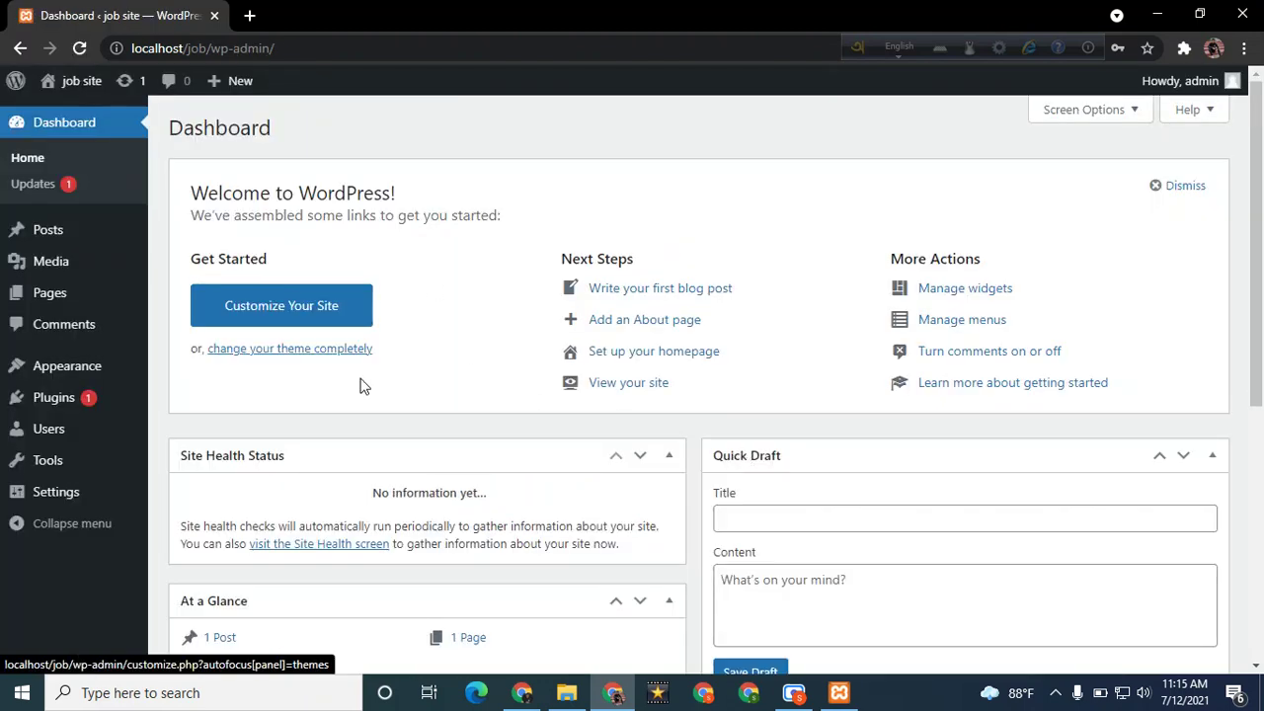
Open Visit Site in a new tab, view the job site front page, then return to the Dashboard
left_click(793, 314)
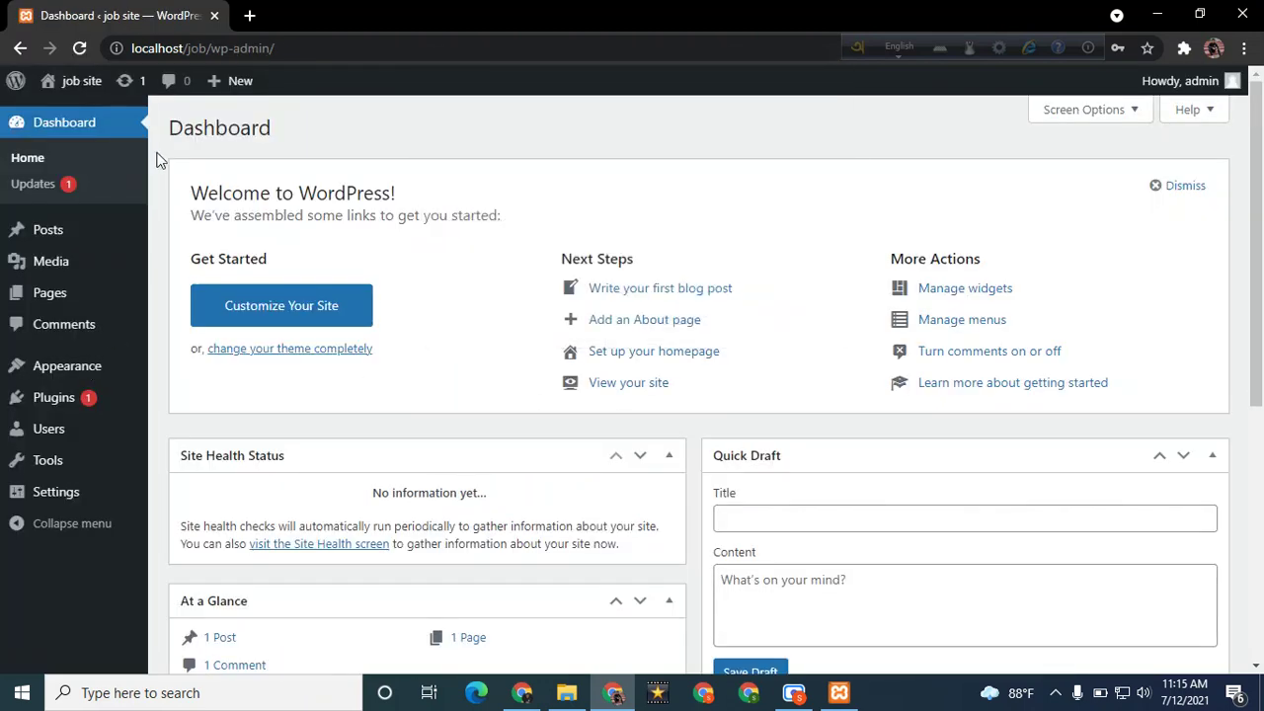
mouse_move(79, 82)
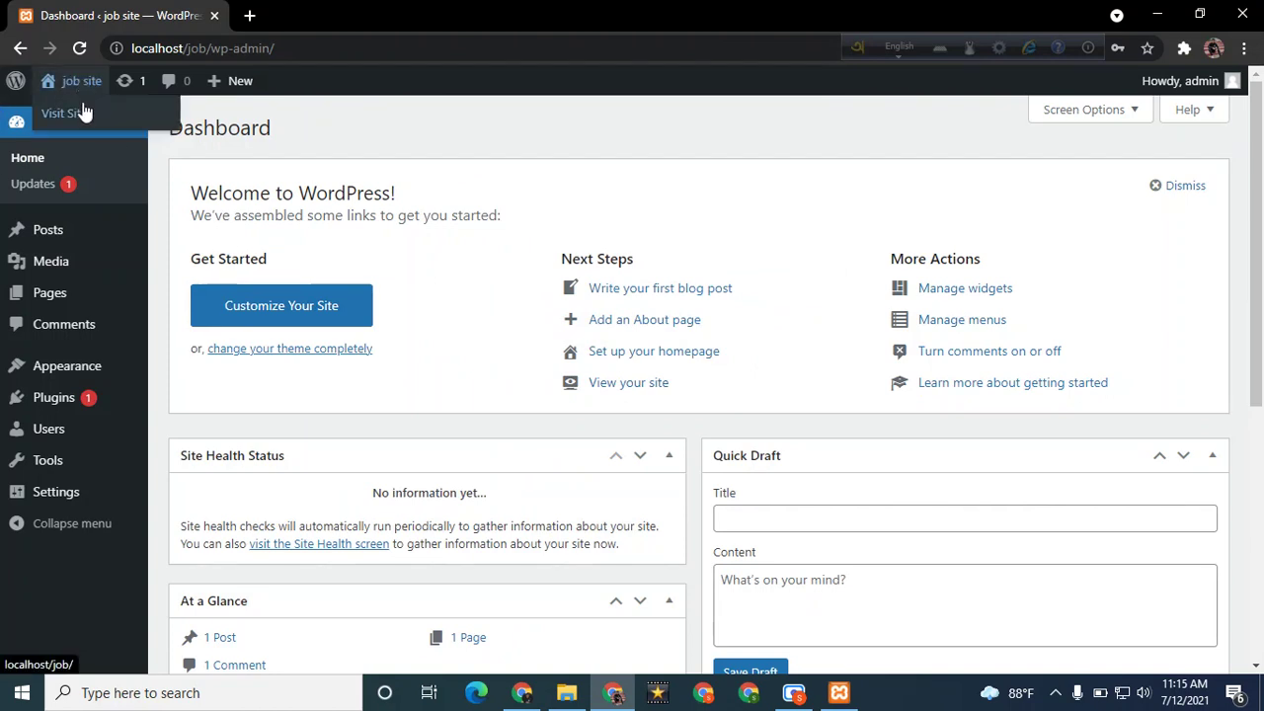
right_click(85, 115)
left_click(99, 122)
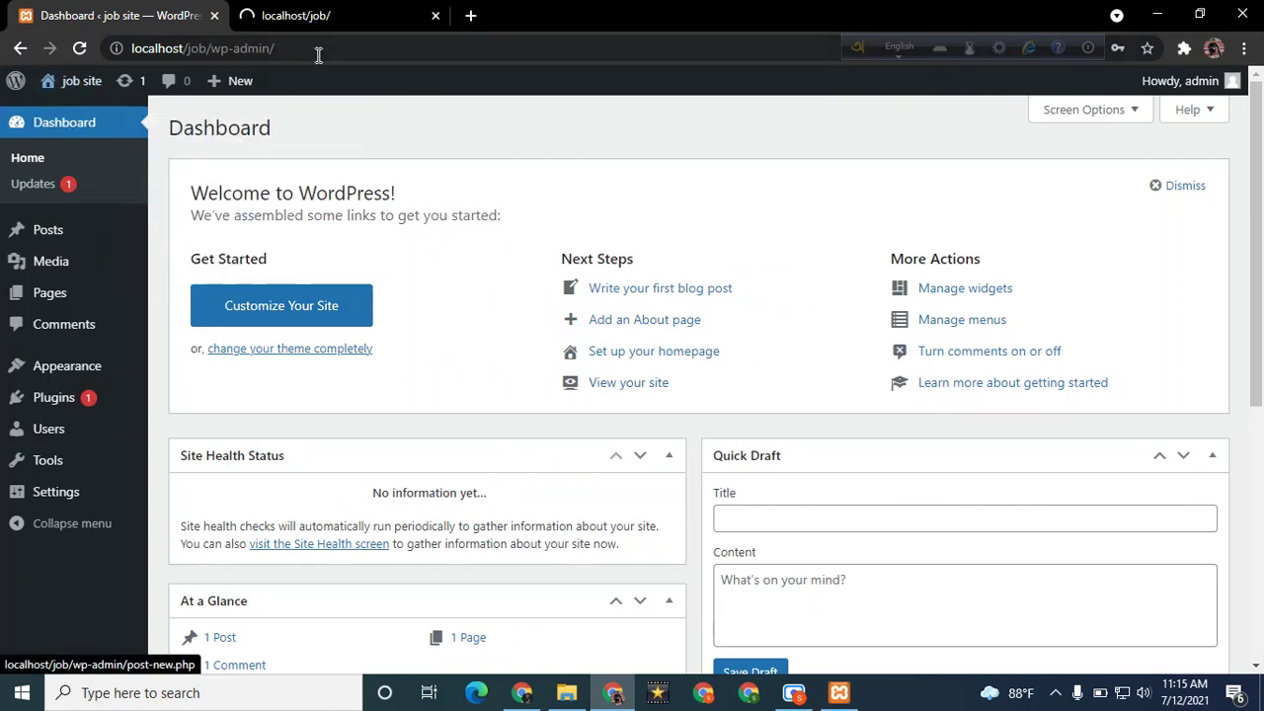
left_click(333, 15)
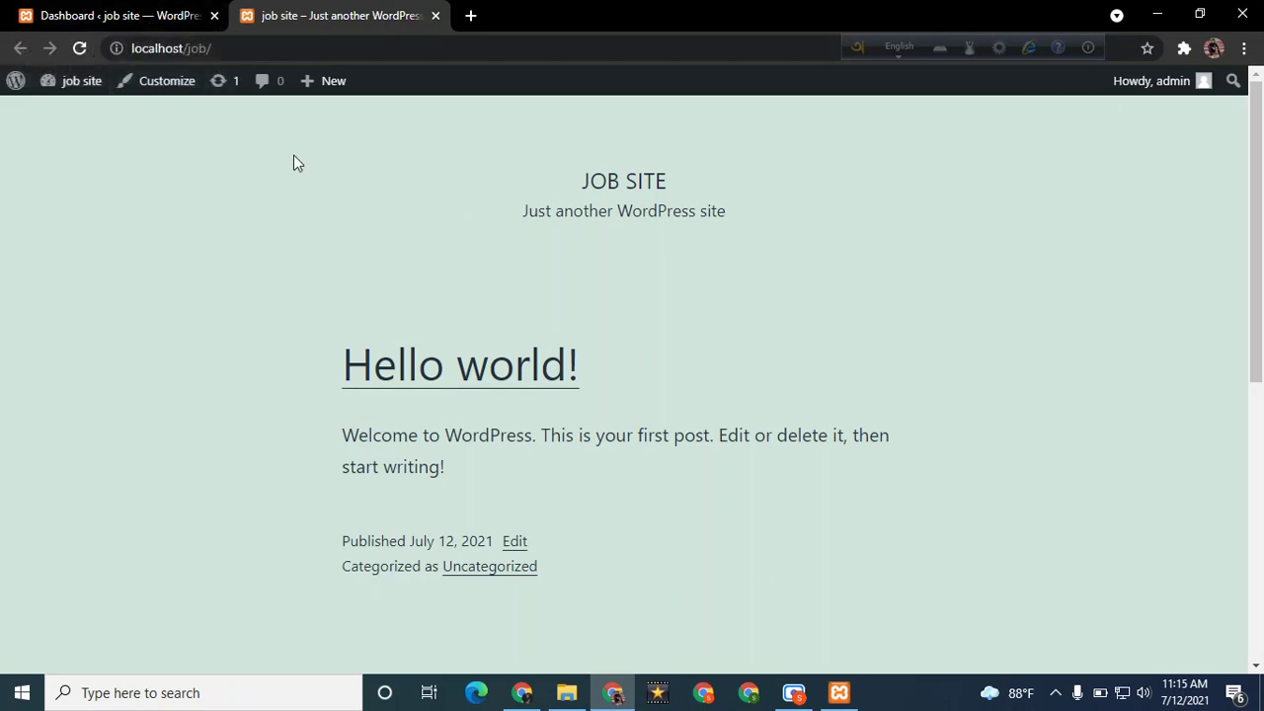
left_click(126, 18)
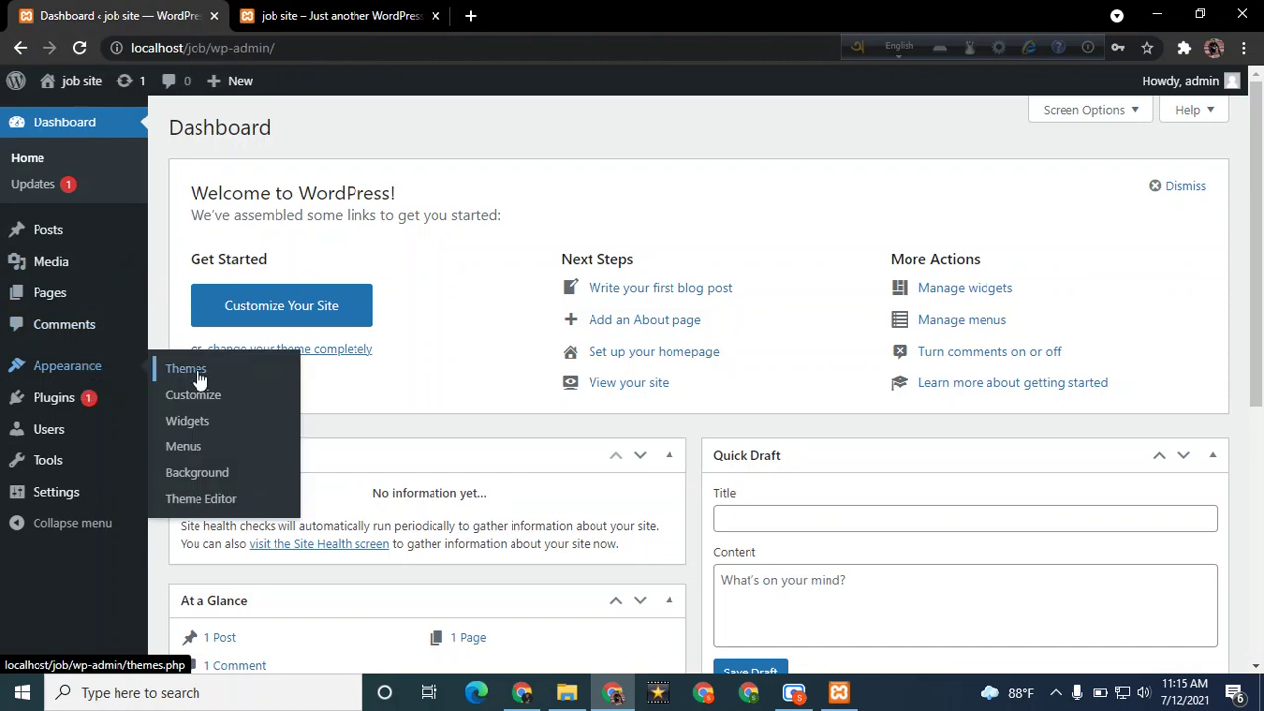
Browse Appearance > Themes, then Add New and the Upload Theme panel
mouse_move(81, 365)
left_click(179, 372)
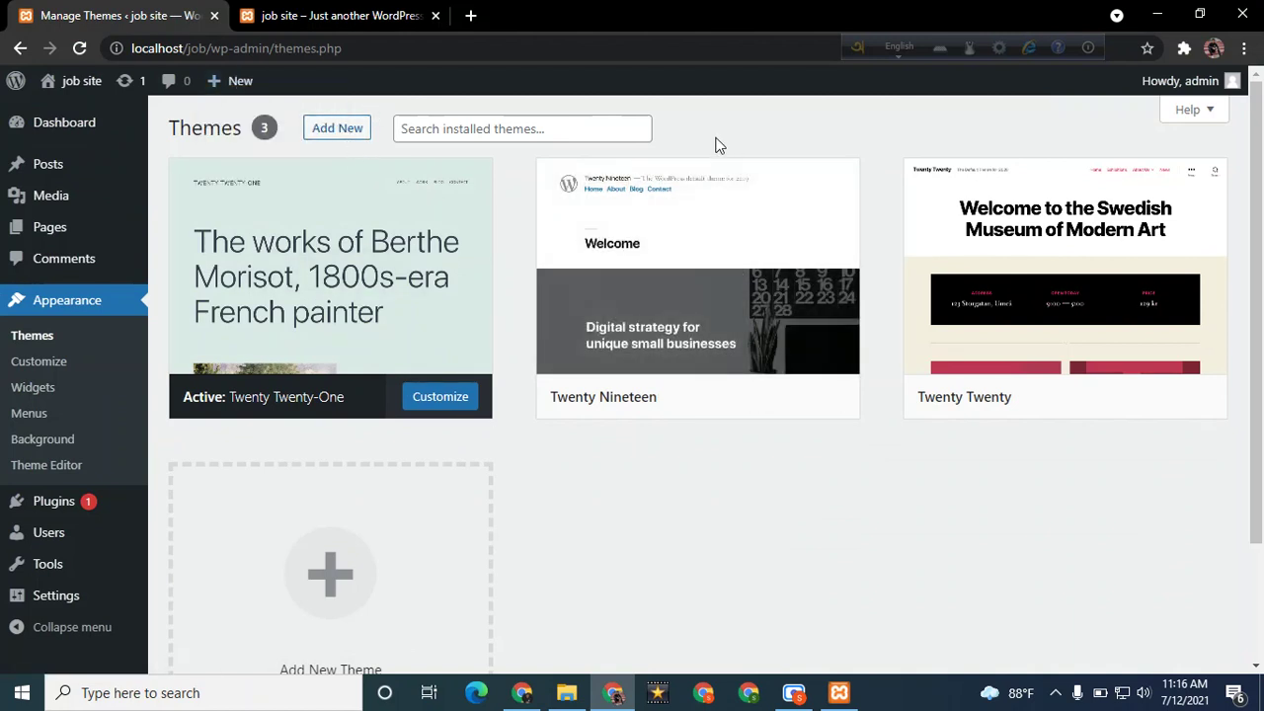
left_click(337, 129)
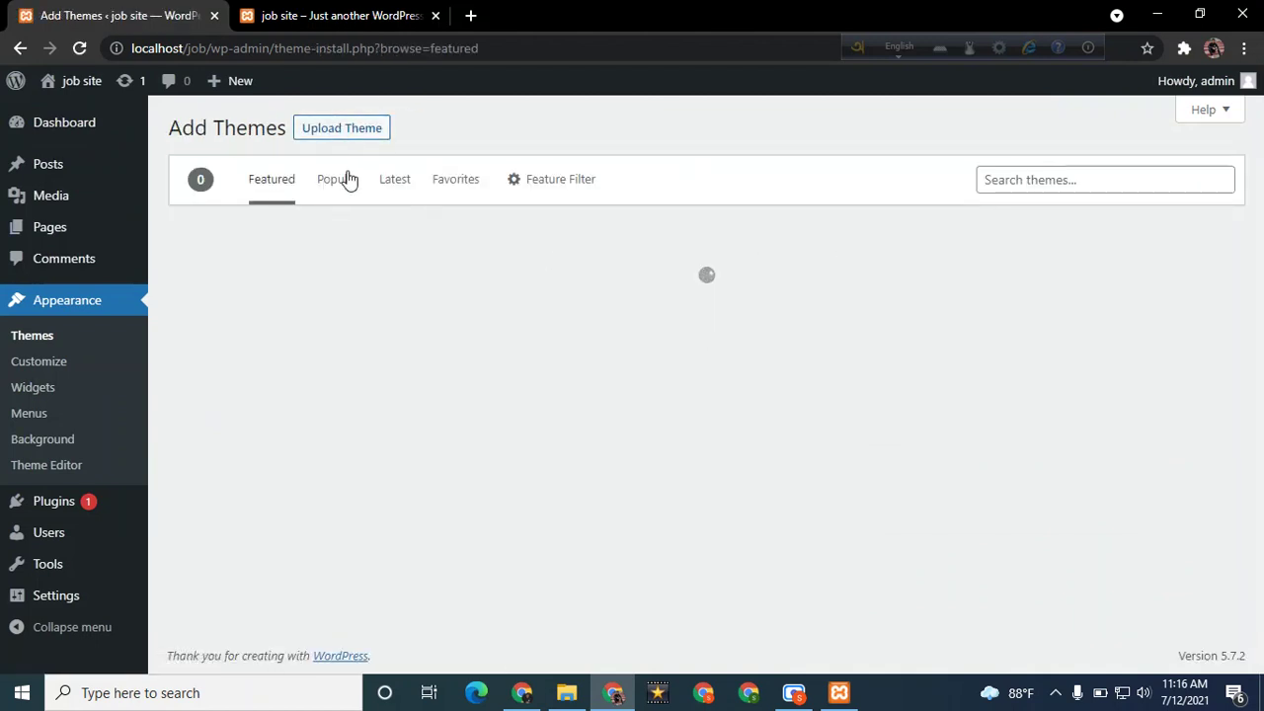
left_click(346, 139)
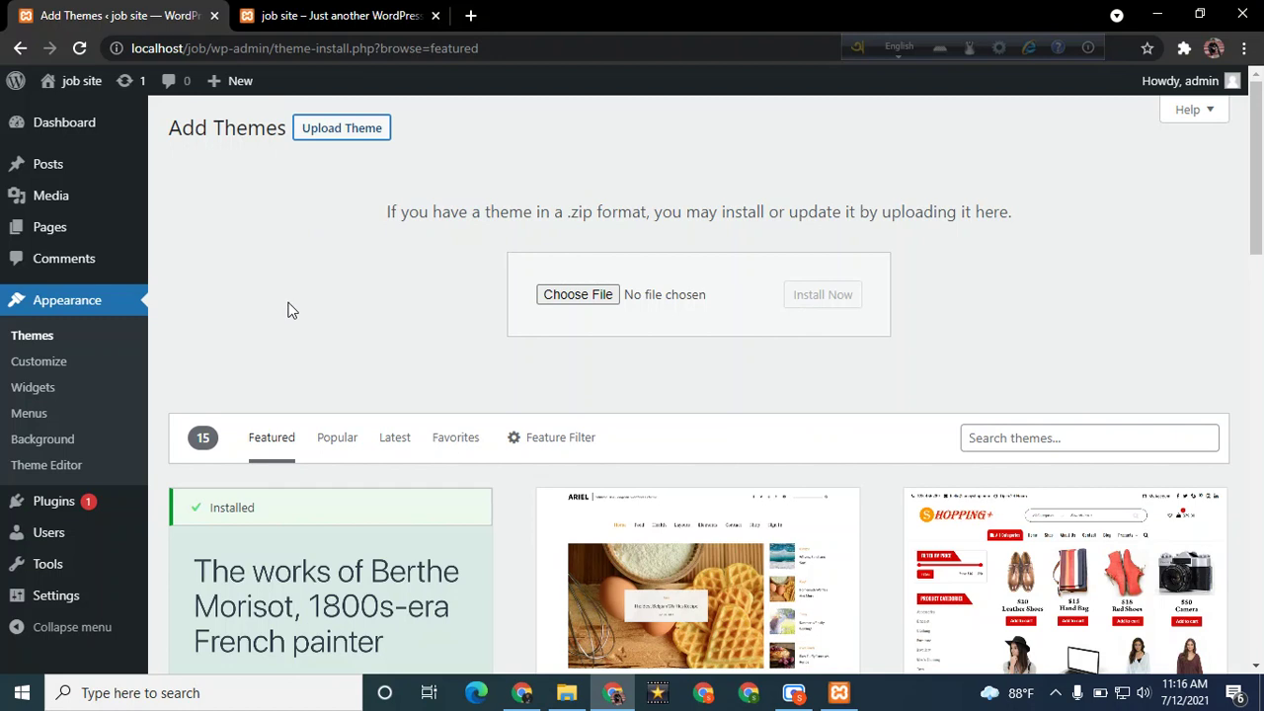
Close both Chrome tabs, leaving File Explorer on C:\xampp\htdocs with the job folder
left_click(214, 15)
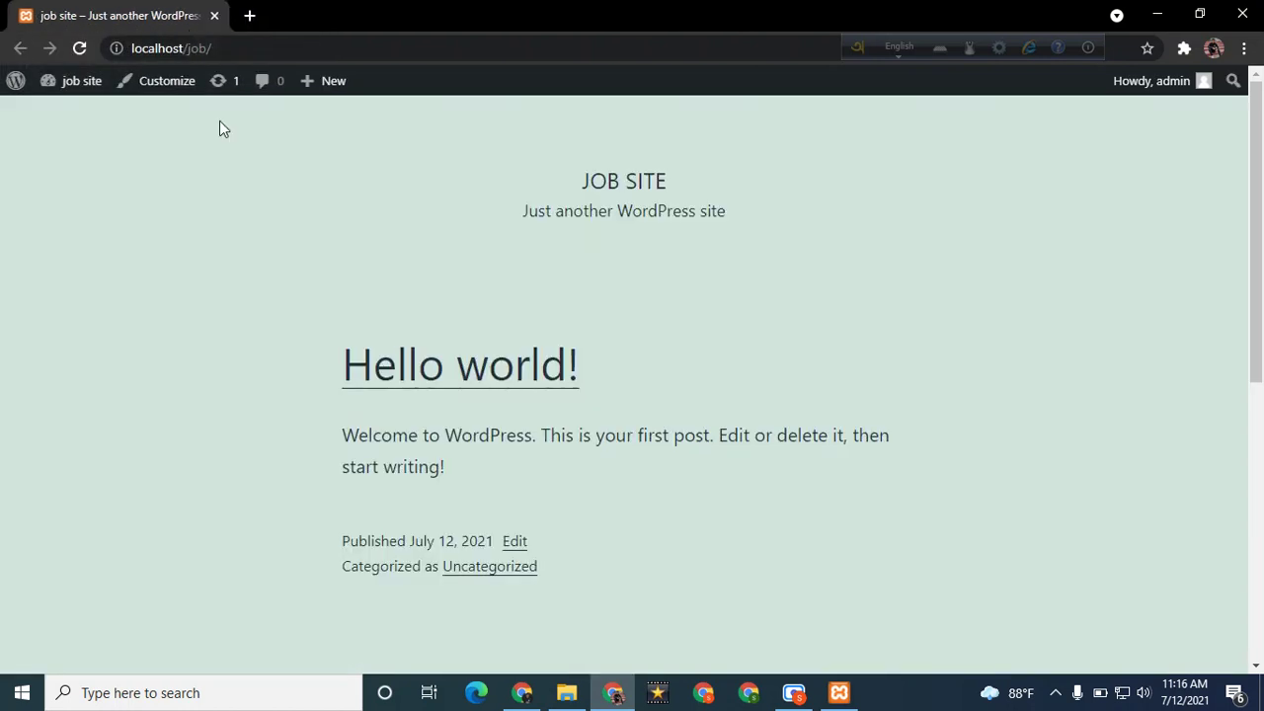
left_click(213, 16)
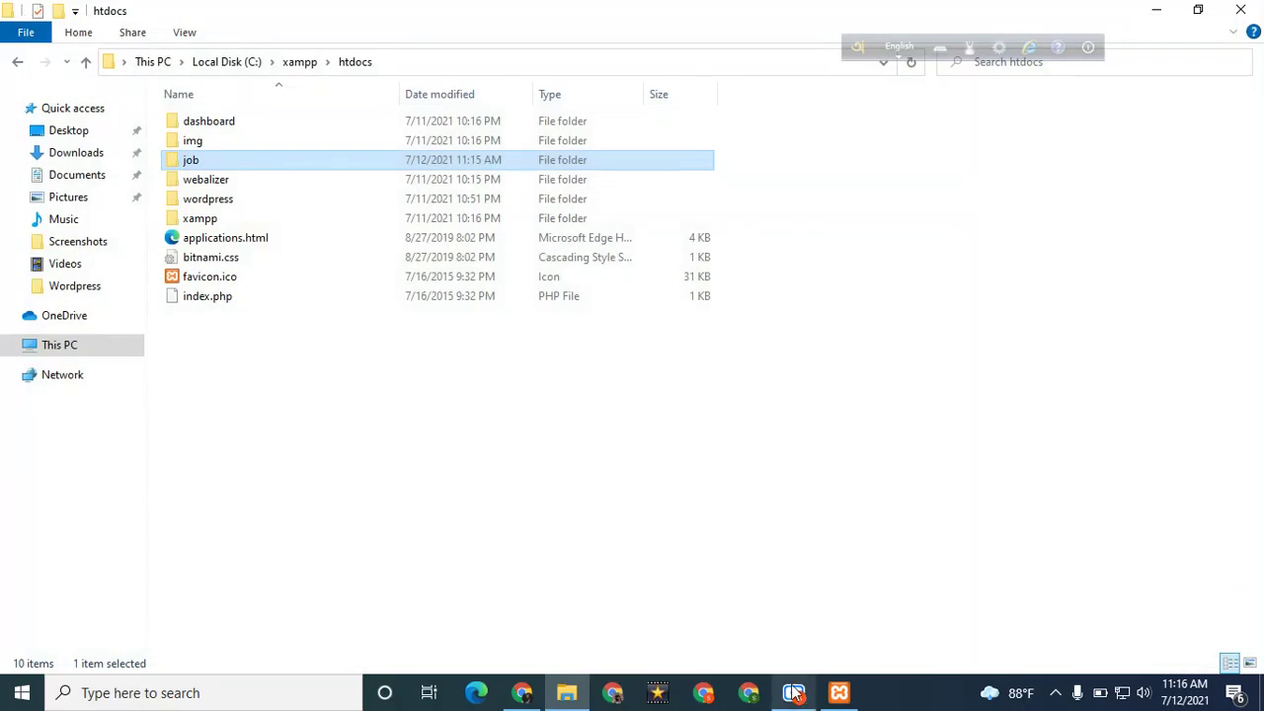
mouse_move(795, 695)
left_click(787, 649)
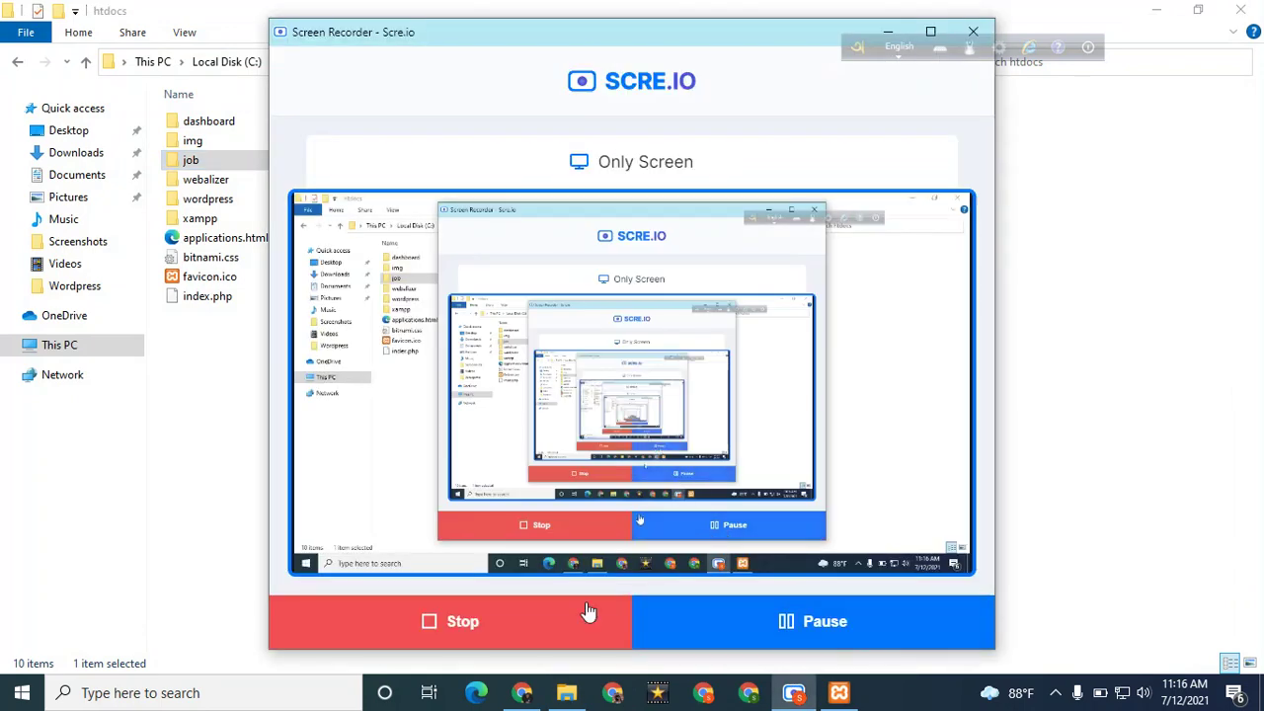
left_click(887, 32)
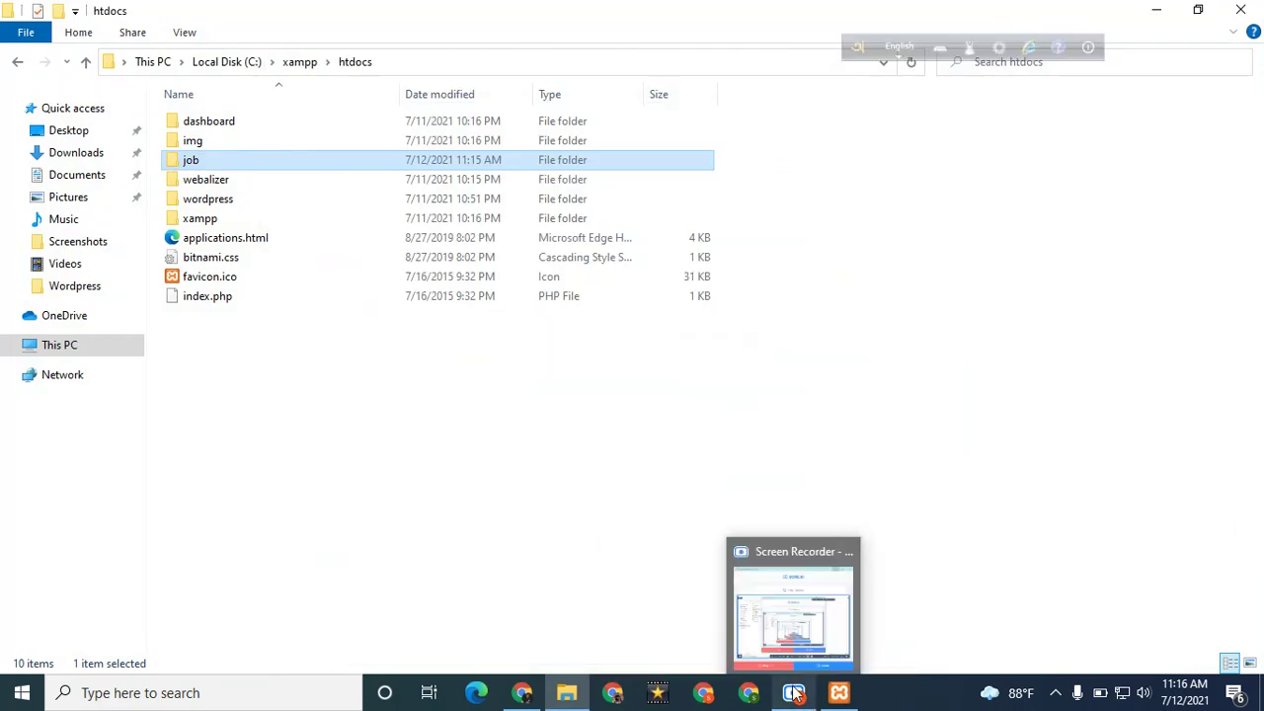